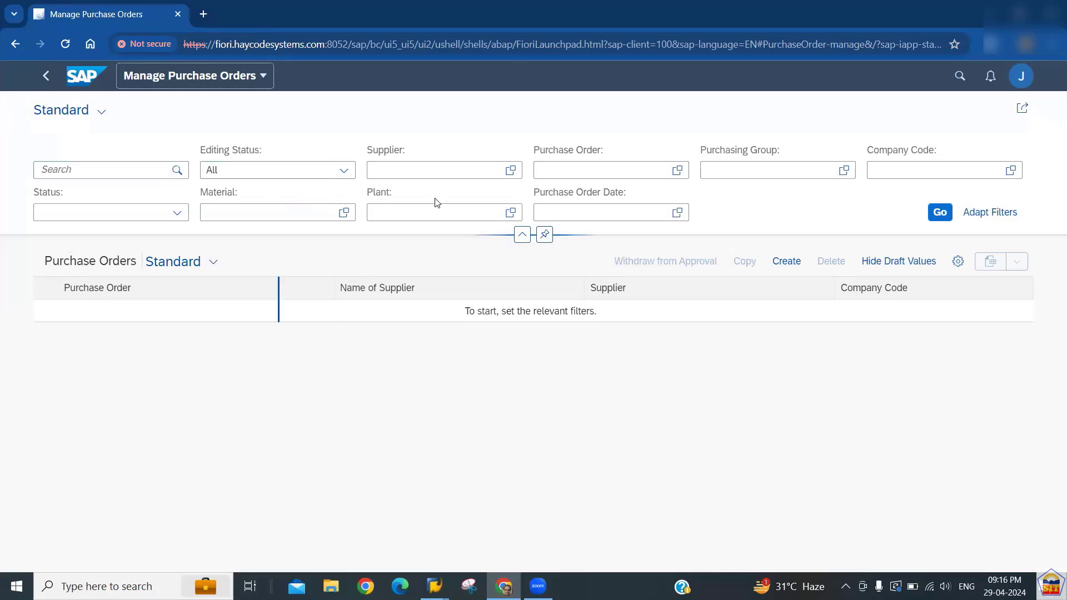
Step: Filter the purchase orders by company code 2266 (Amazon US LLC) and load the matching list
click(883, 169)
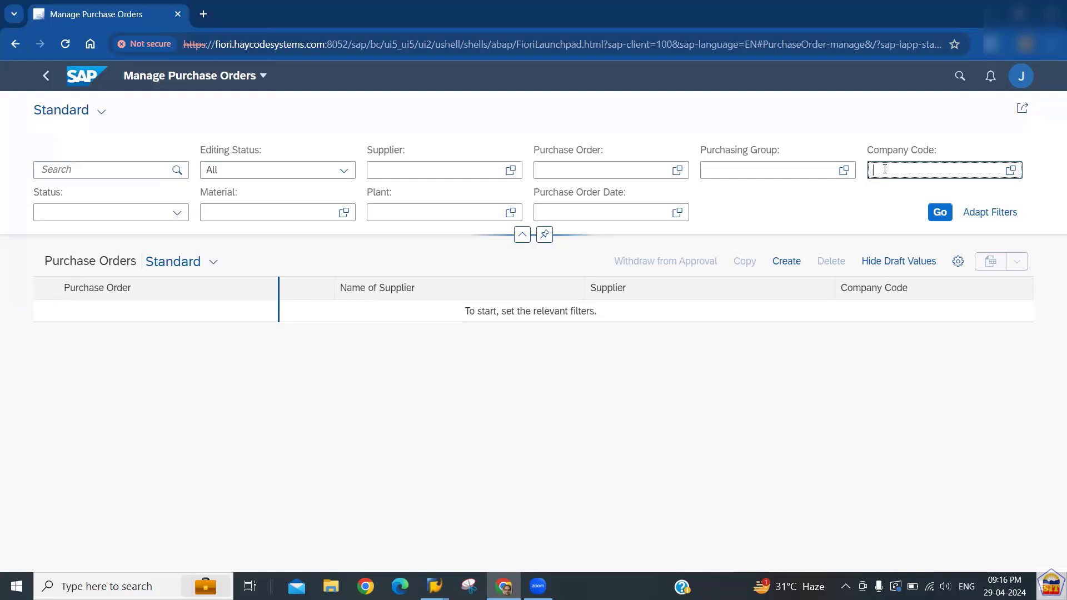
text(2266)
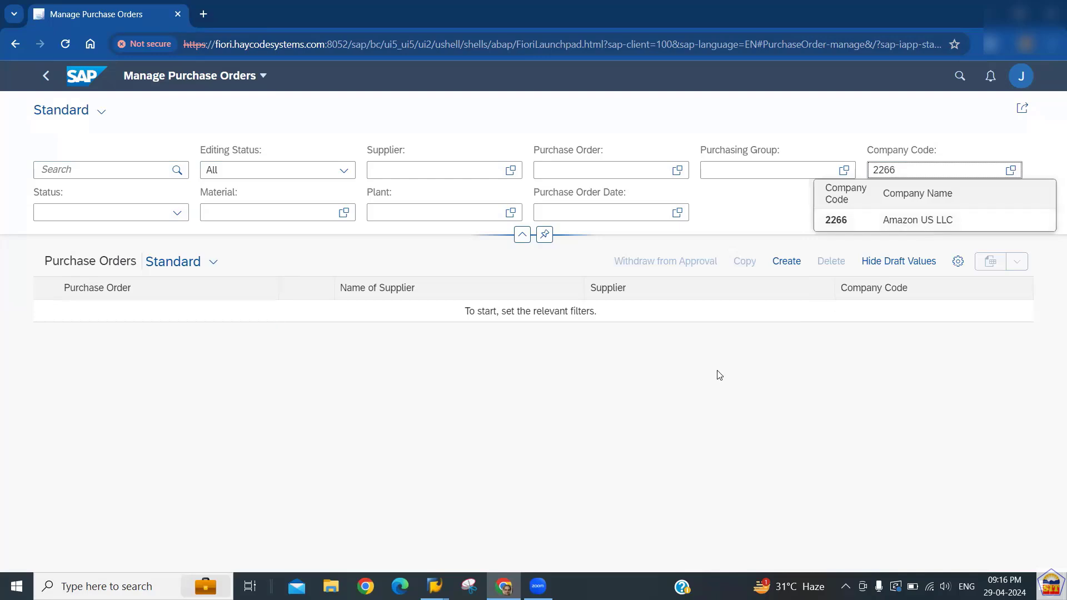
click(839, 221)
click(933, 216)
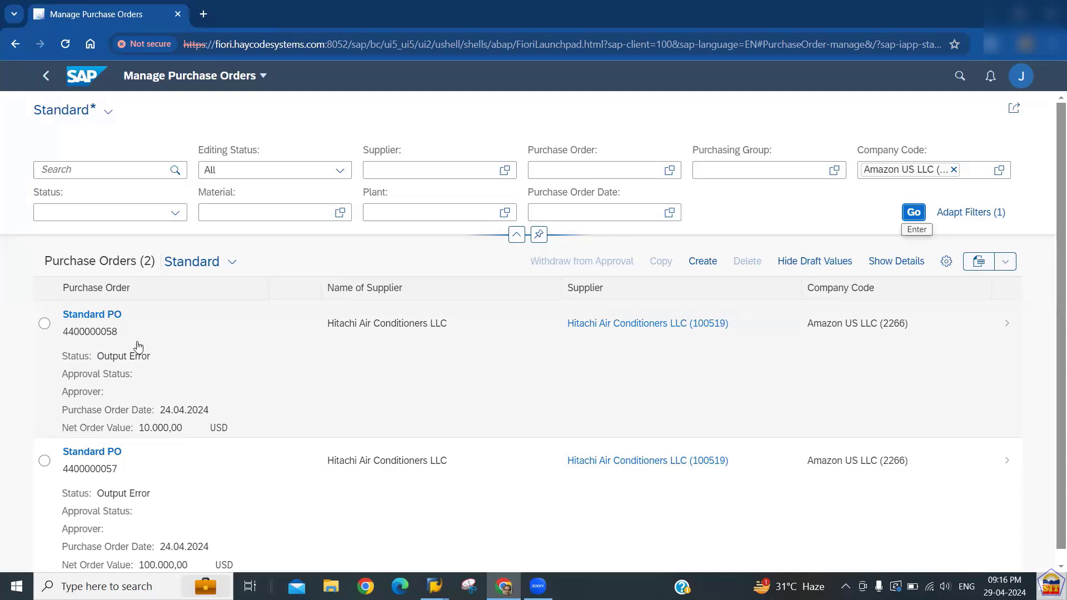
Step: Select the first listed Hitachi Air Conditioners LLC purchase order and display its document flow
click(44, 324)
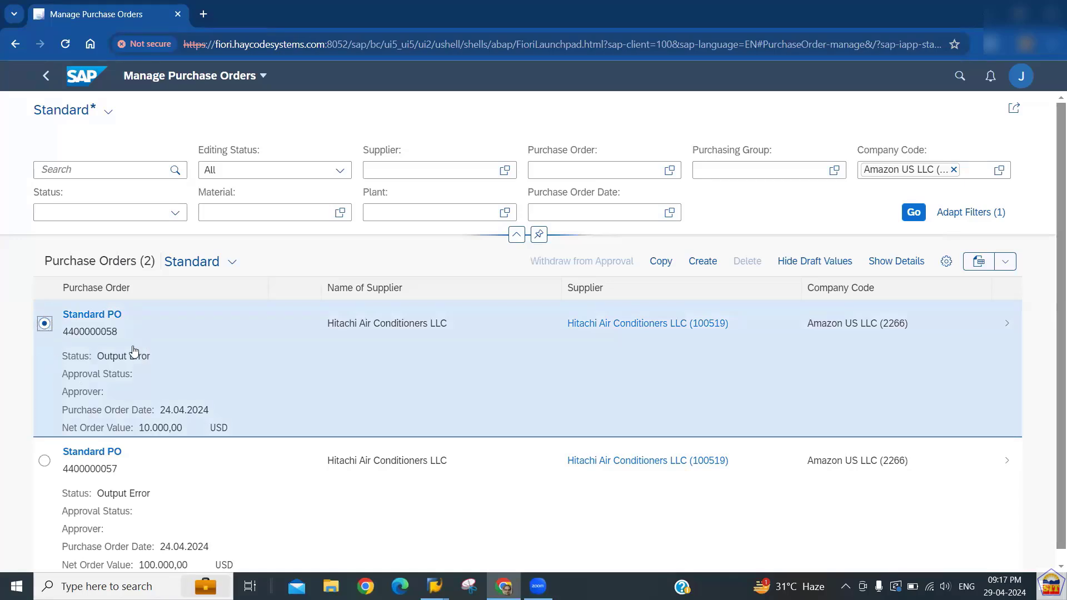
click(96, 318)
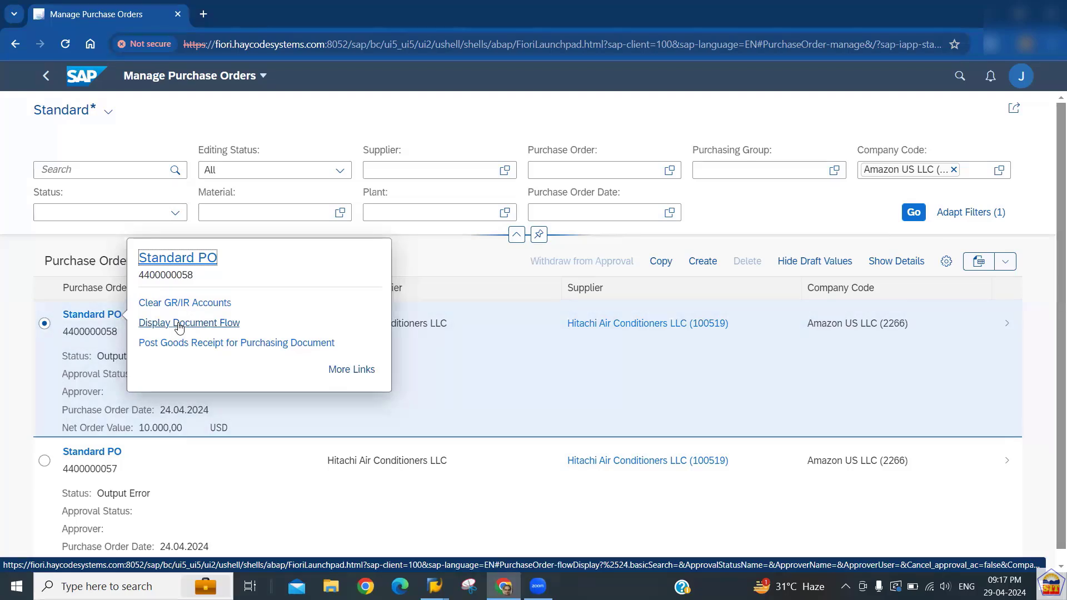
click(179, 328)
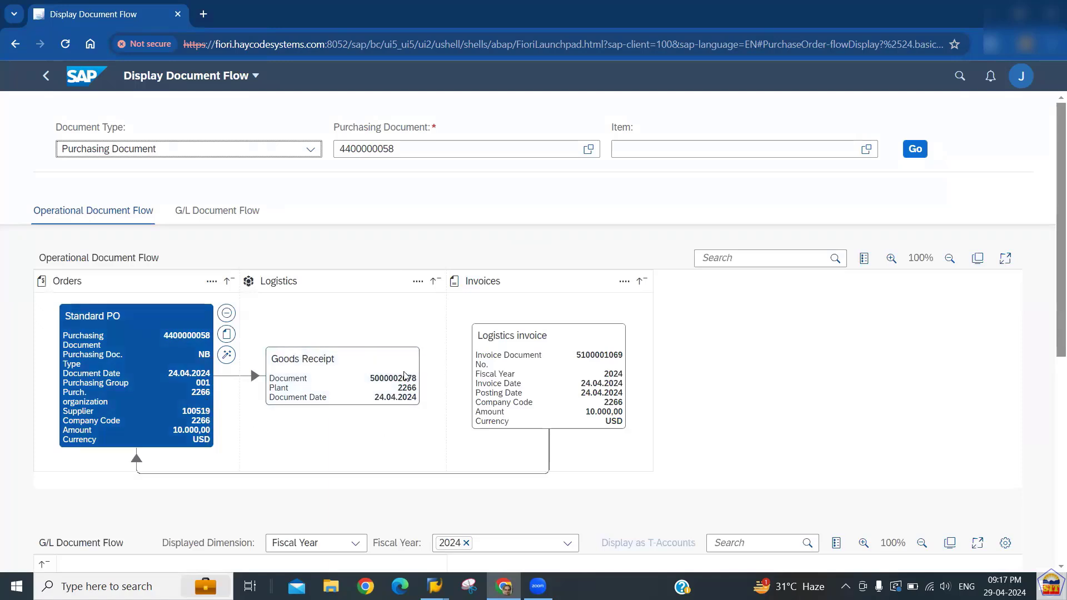
Step: Examine the goods receipt and the logistics invoice linked to the purchase order in the operational document flow
click(304, 380)
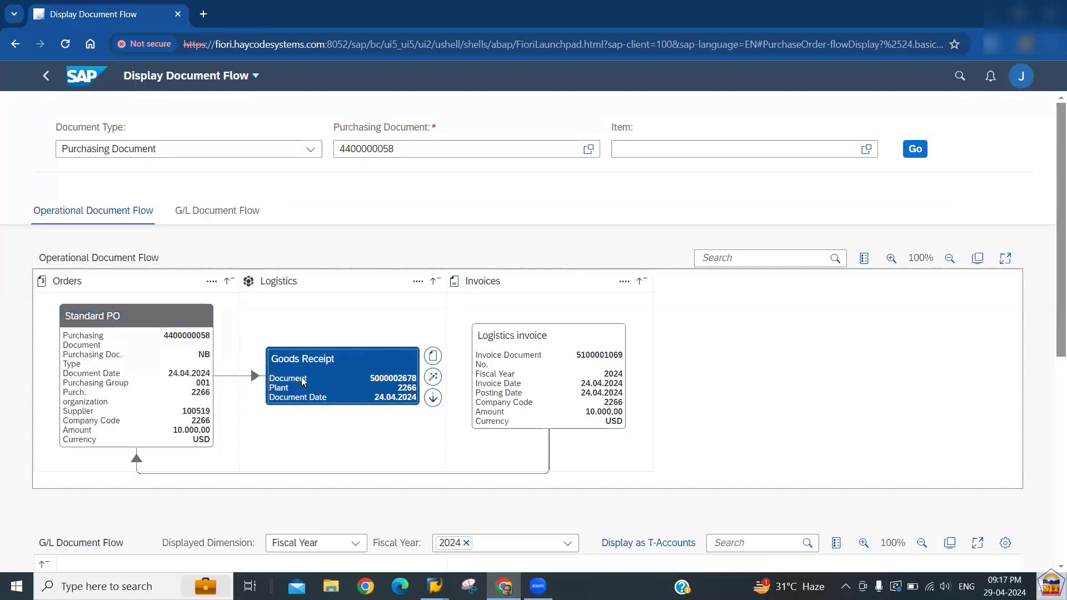
click(526, 387)
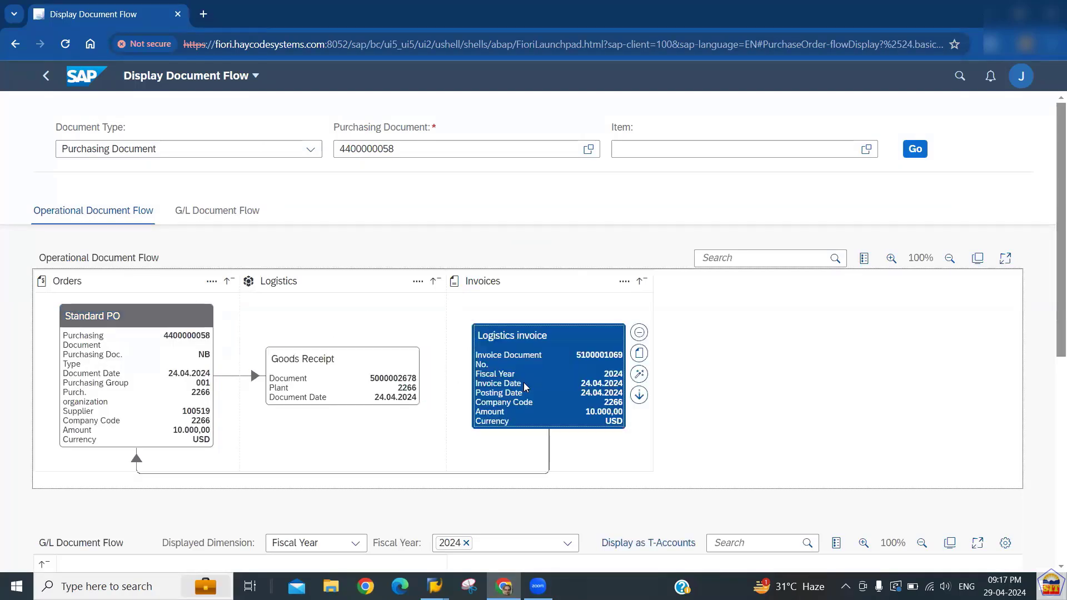
click(350, 384)
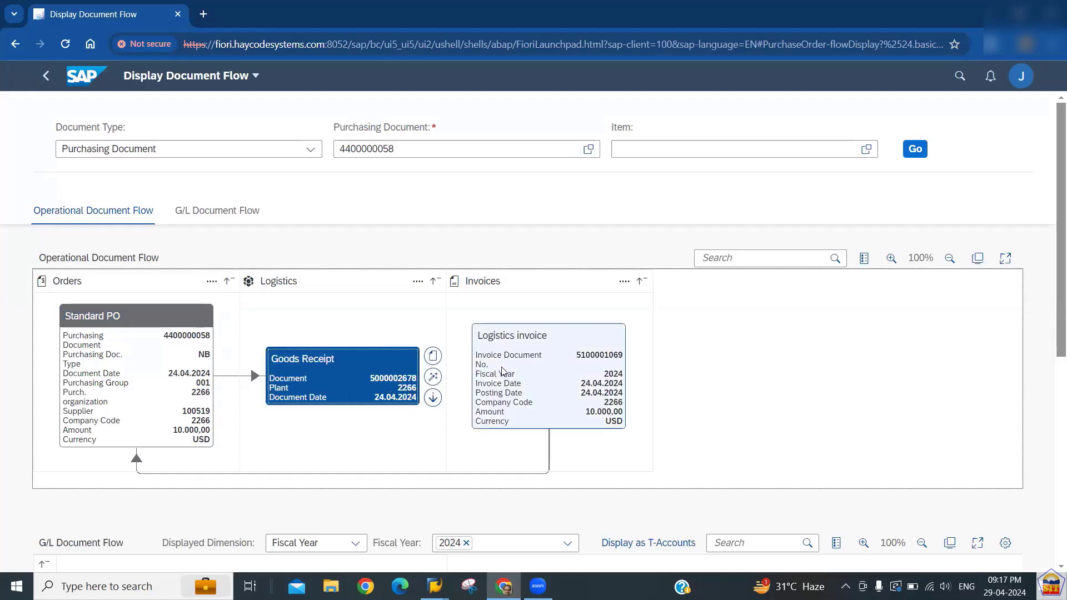
click(605, 357)
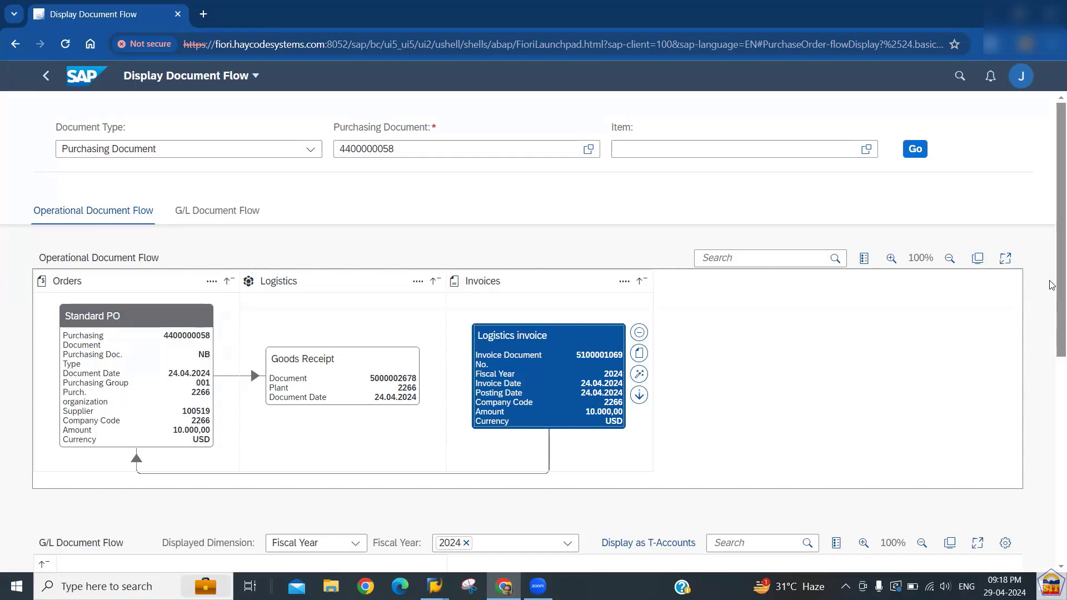
Step: Examine the goods receipt and invoice journal entries in the G/L document flow and the operational documents they match
scroll(1052, 285, down, 5)
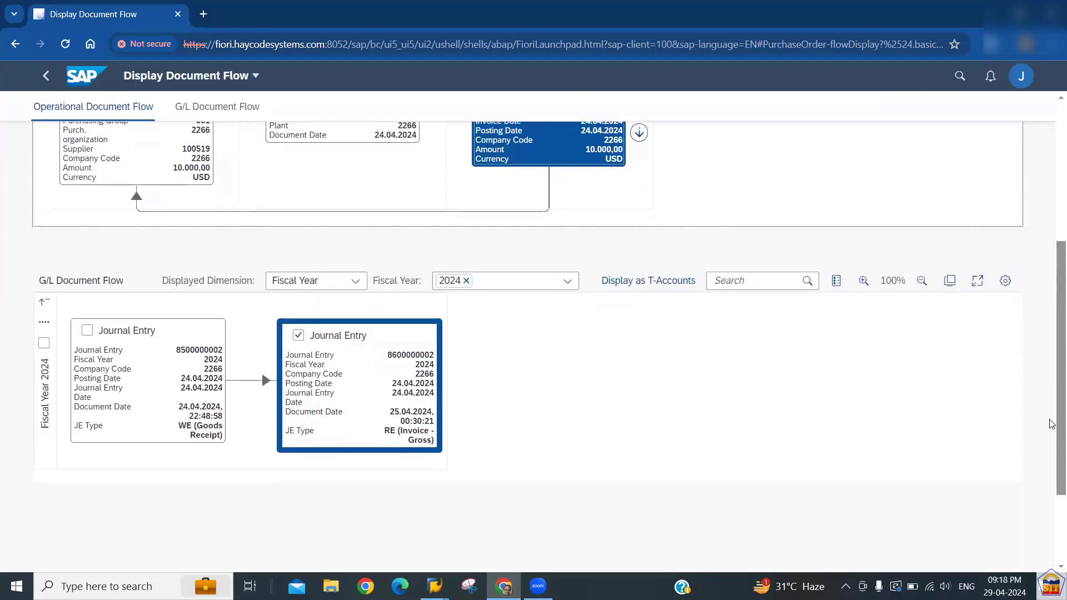
click(144, 385)
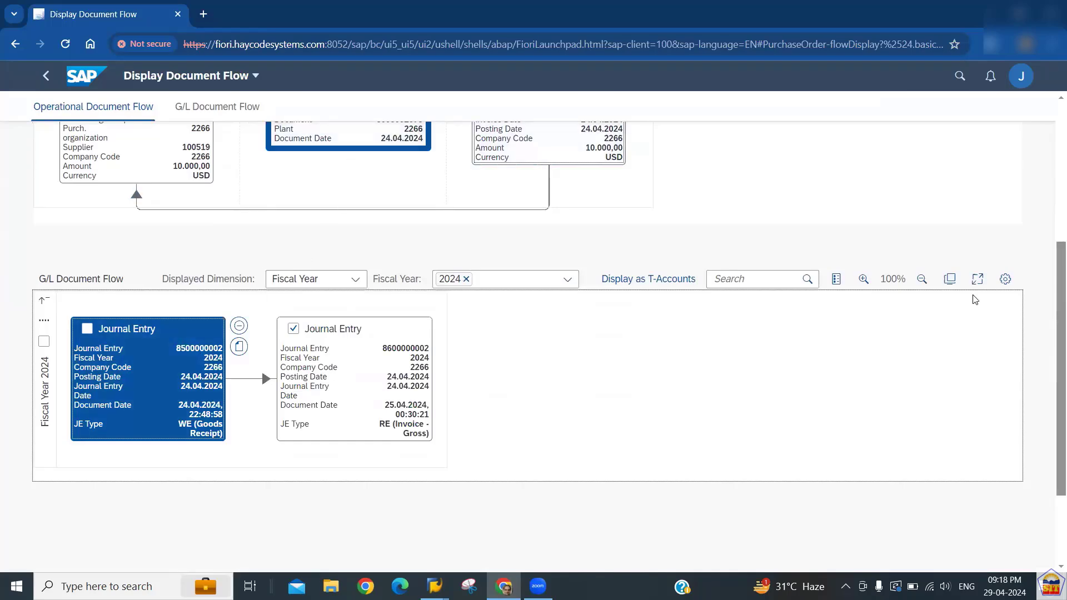
scroll(1052, 283, up, 2)
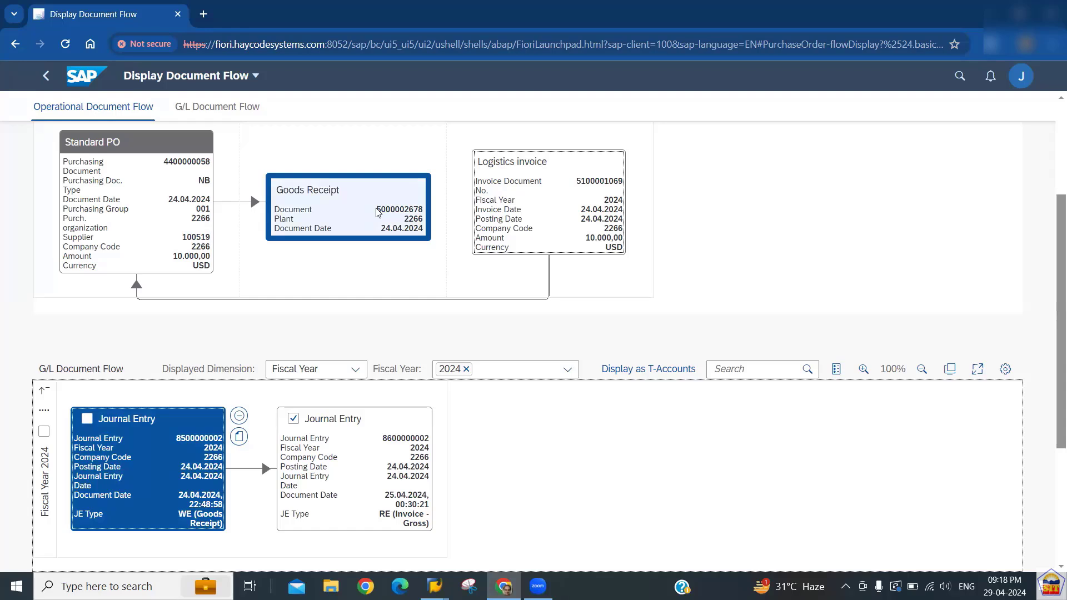
click(343, 473)
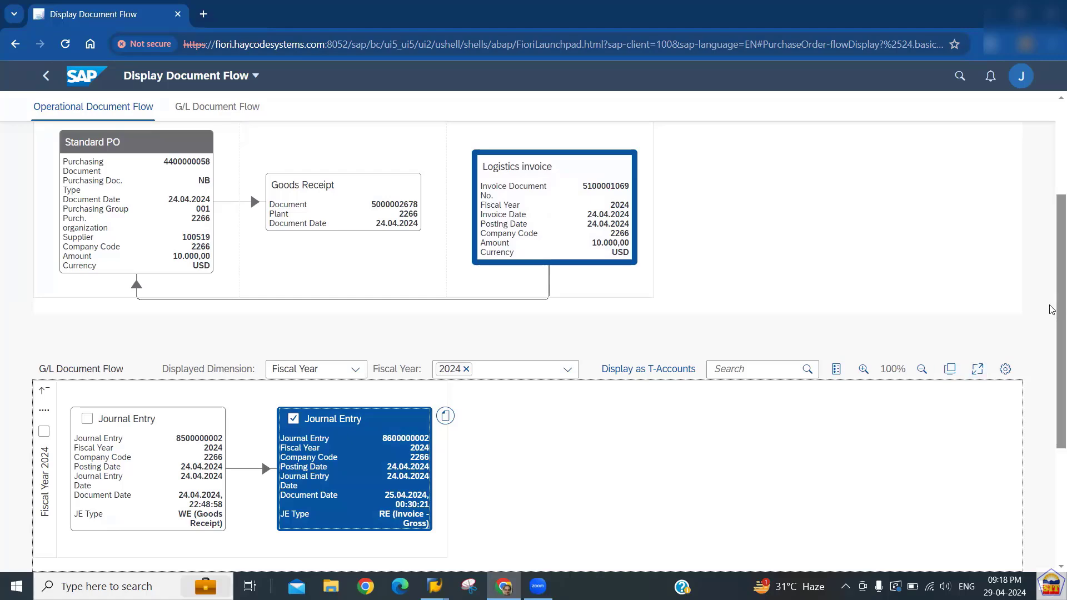
scroll(1052, 213, up, 3)
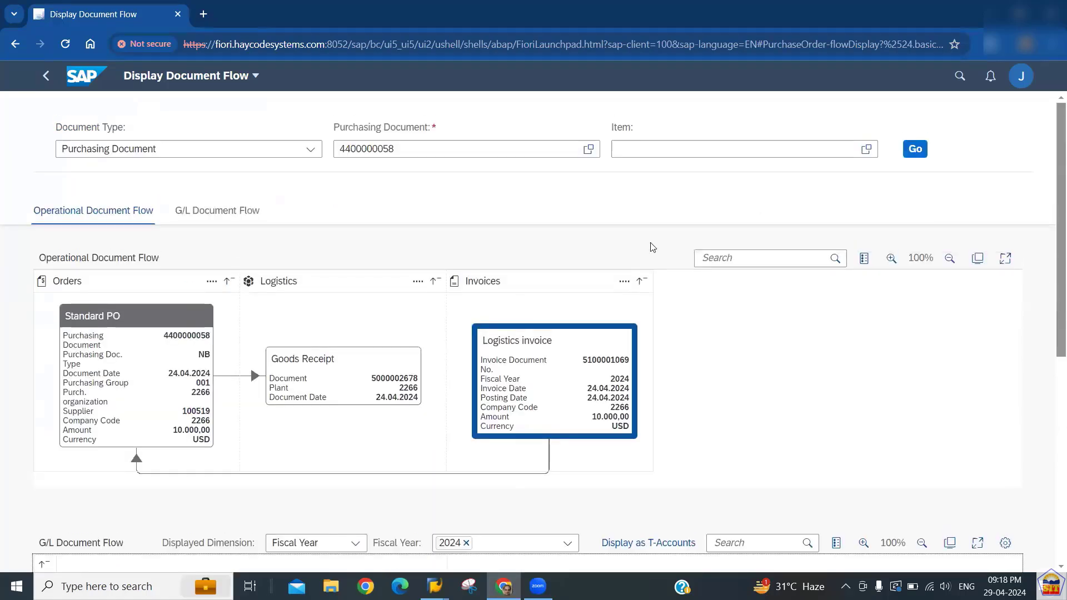
Step: Return to the purchase order list, create a new standard purchase order and try to enter USD as its currency
click(46, 82)
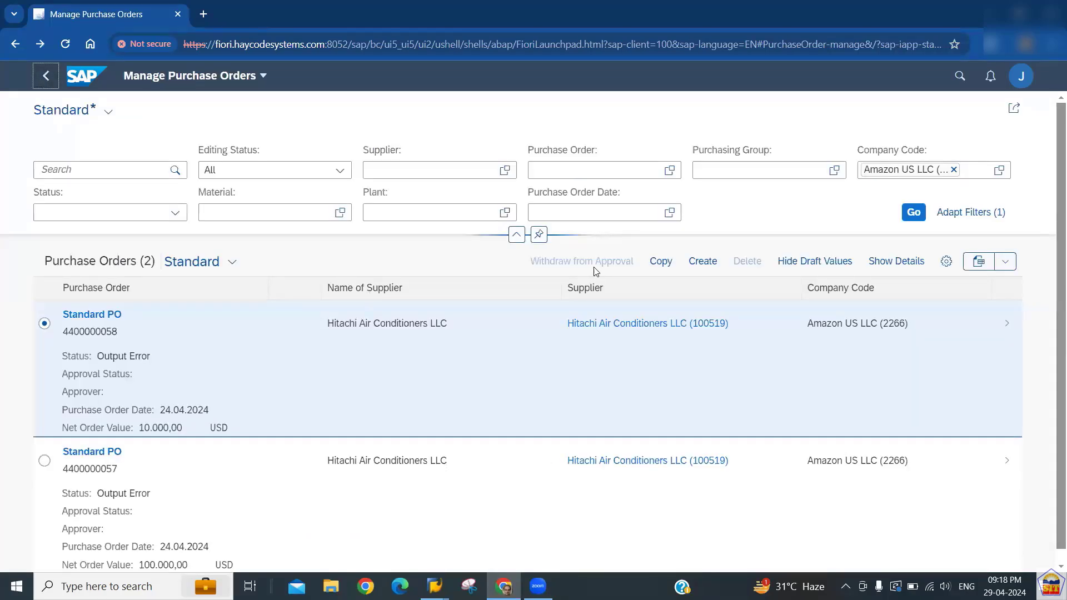
click(702, 268)
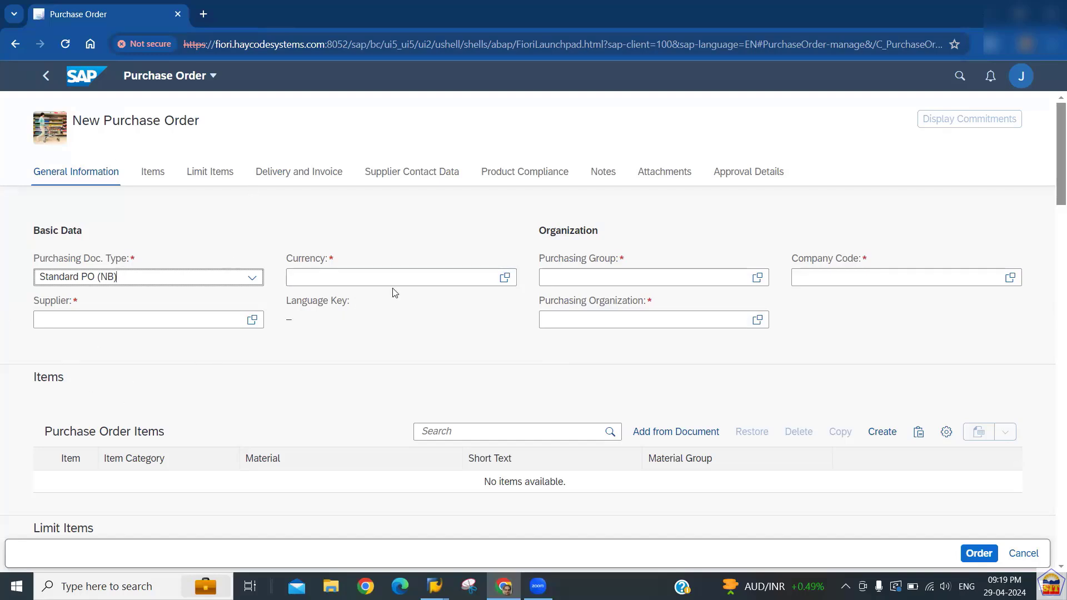
click(422, 281)
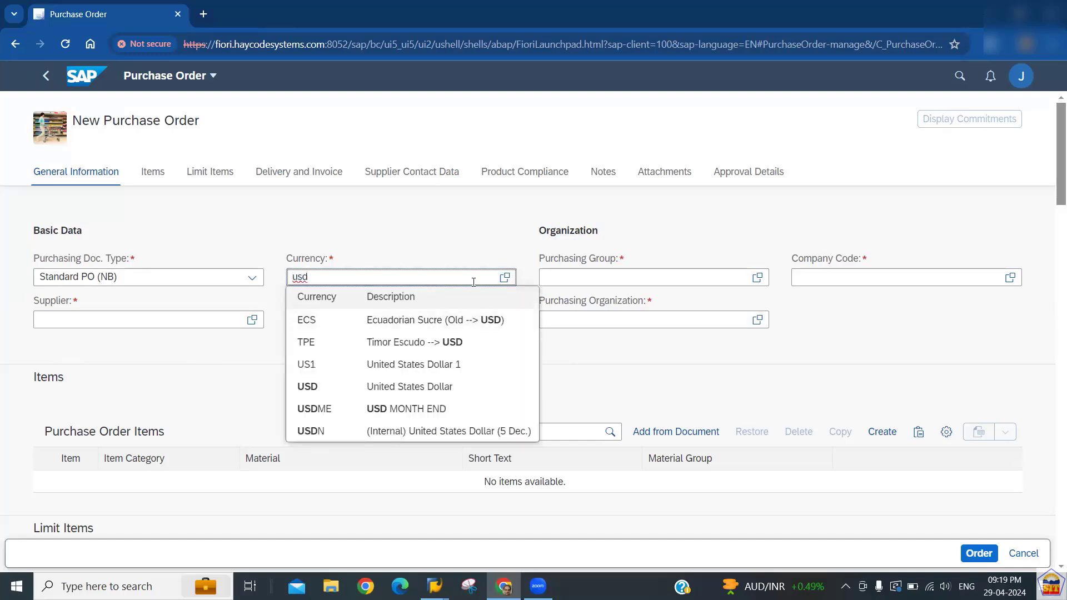
Step: Set the new order's purchasing group to 001 and its company code to 2266 (Amazon US LLC)
click(545, 273)
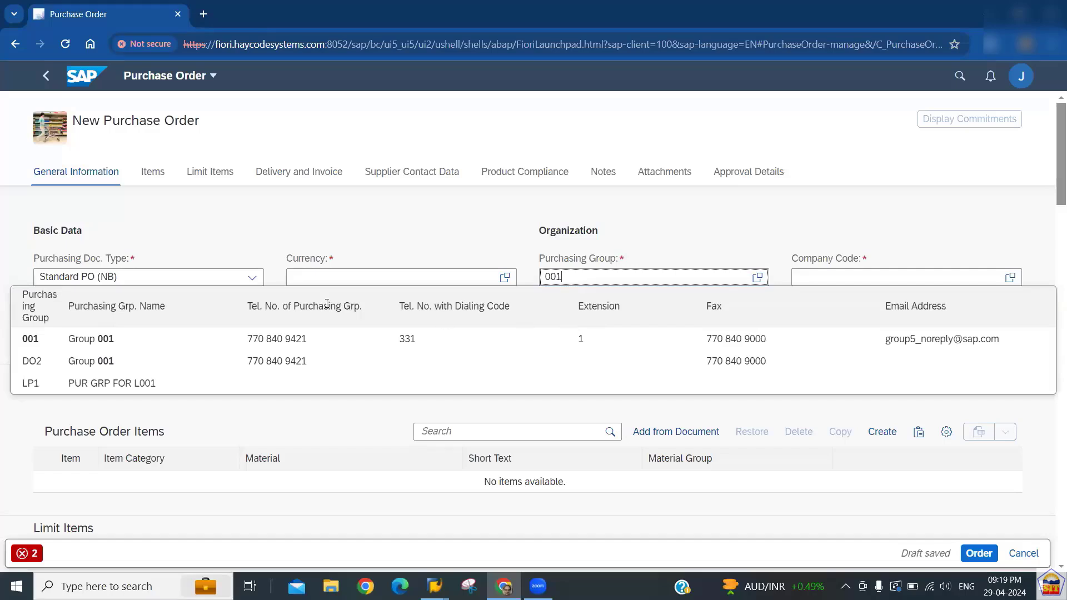
click(292, 338)
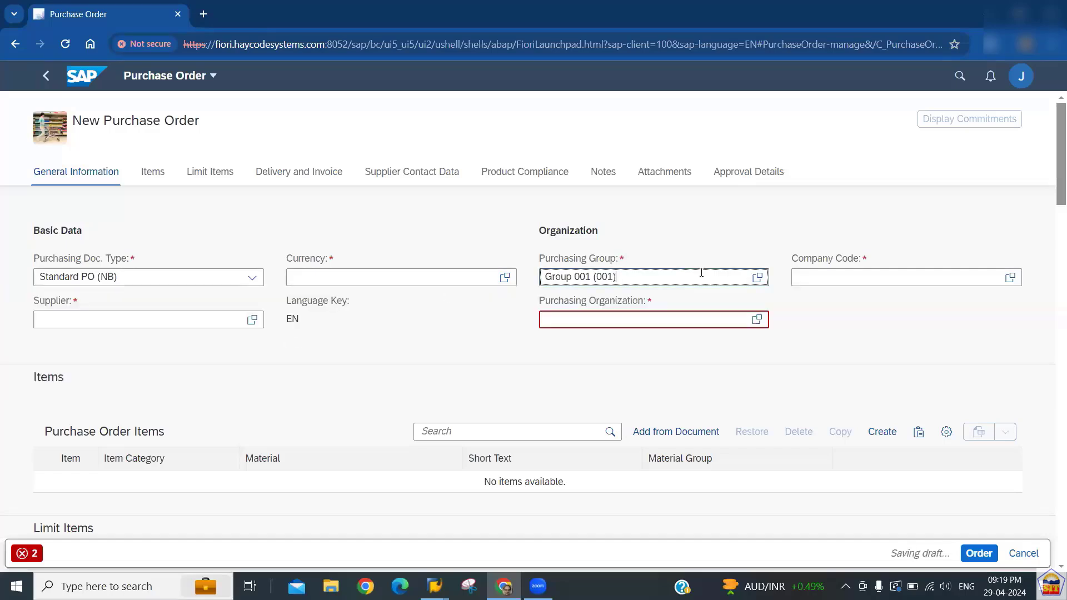
click(839, 284)
text(2266)
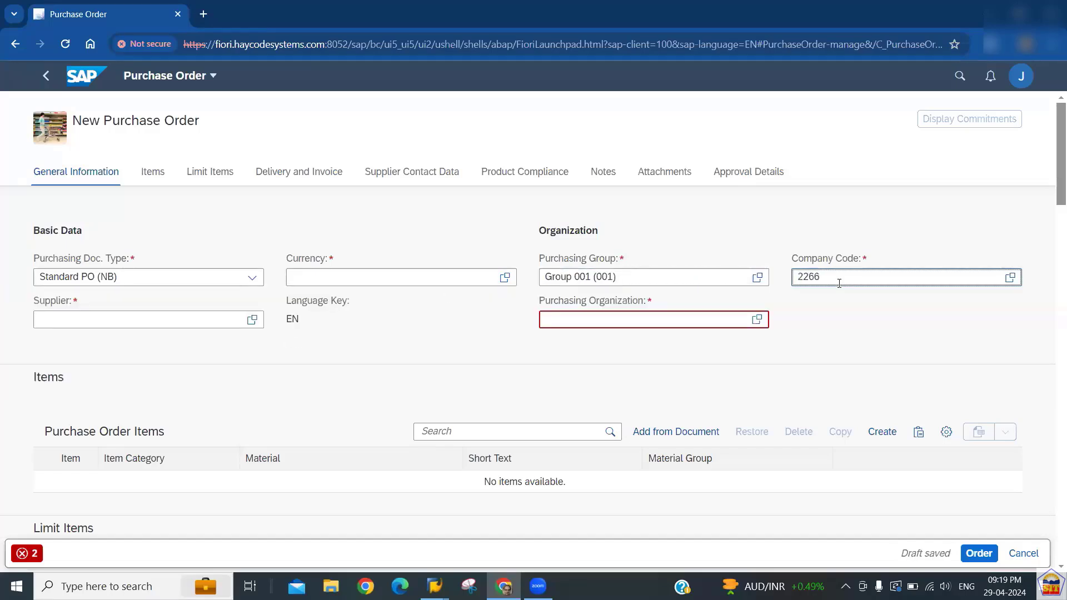
click(821, 329)
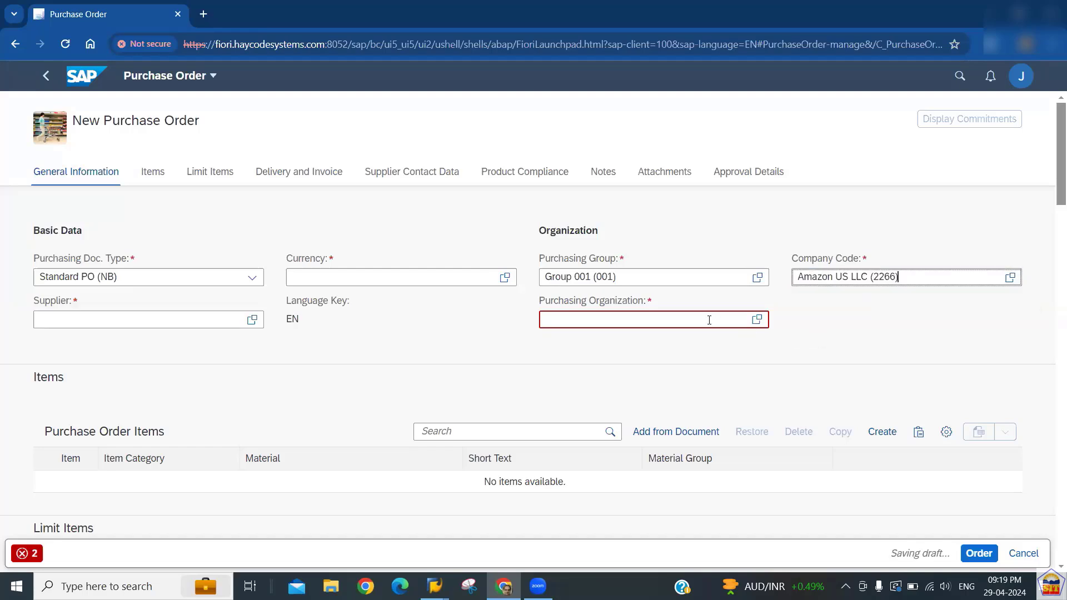
Step: Set the purchasing organization to 2266 and the supplier to Hitachi Air Conditioners LLC
click(709, 320)
text(226)
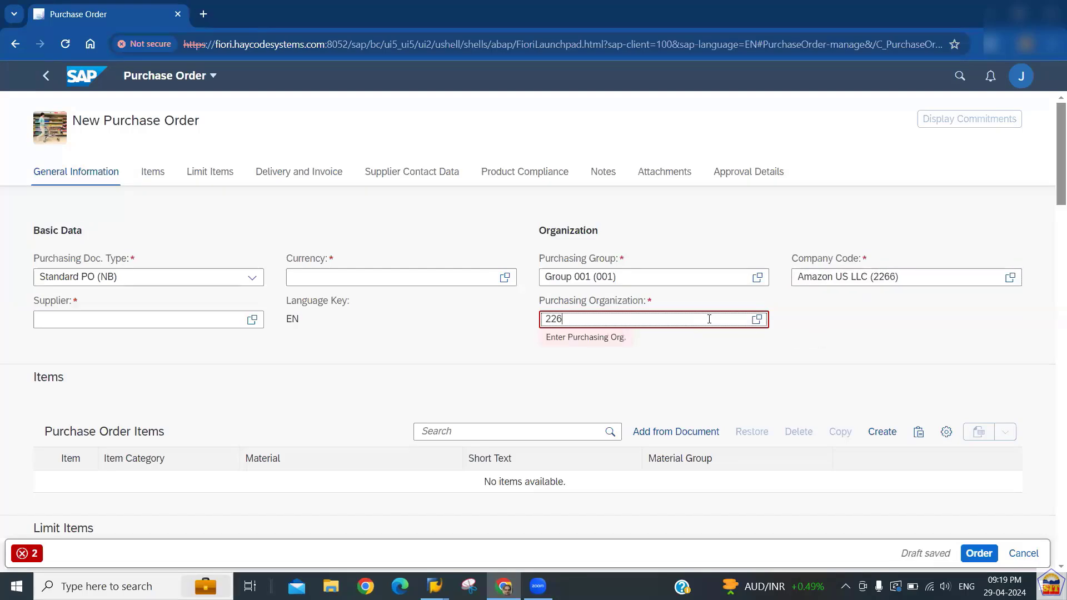
text(6)
click(627, 409)
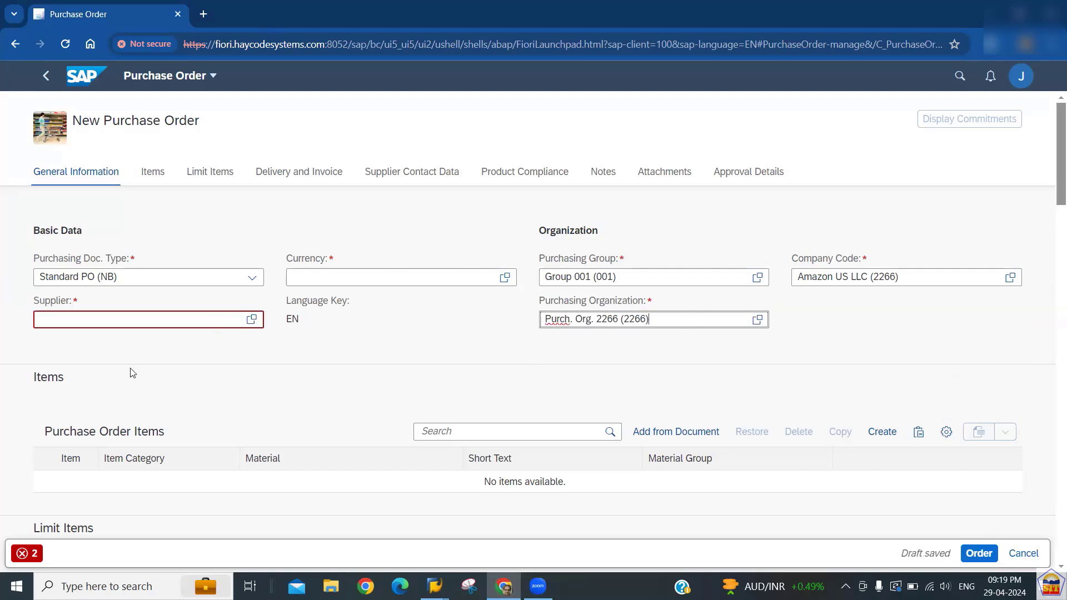
click(110, 320)
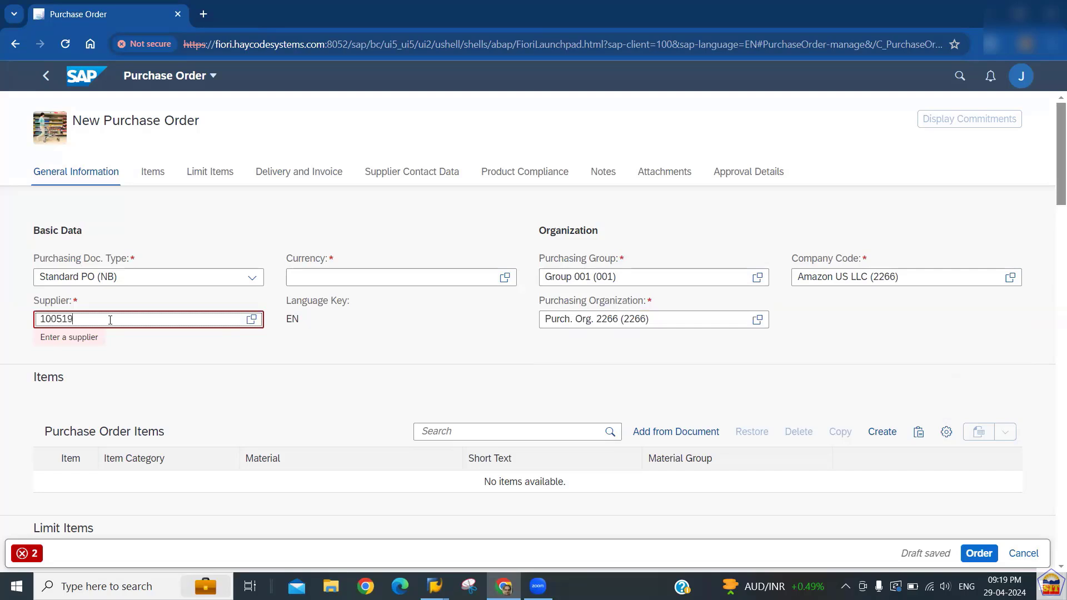
text(100519)
key(Return)
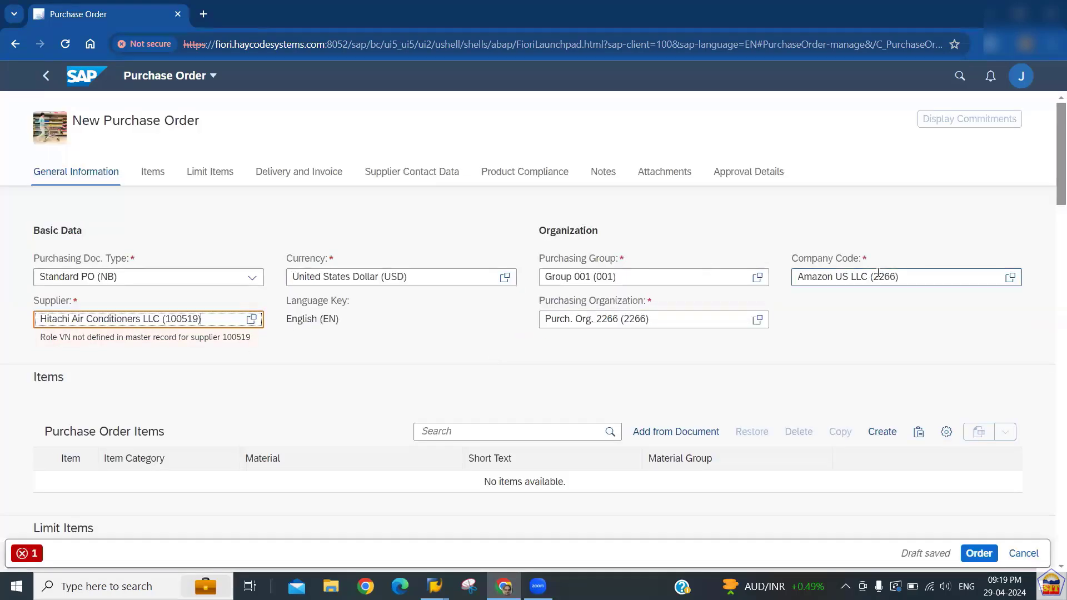
Step: Review the error and warning messages of the draft purchase order, then close the message list
scroll(1052, 170, down, 4)
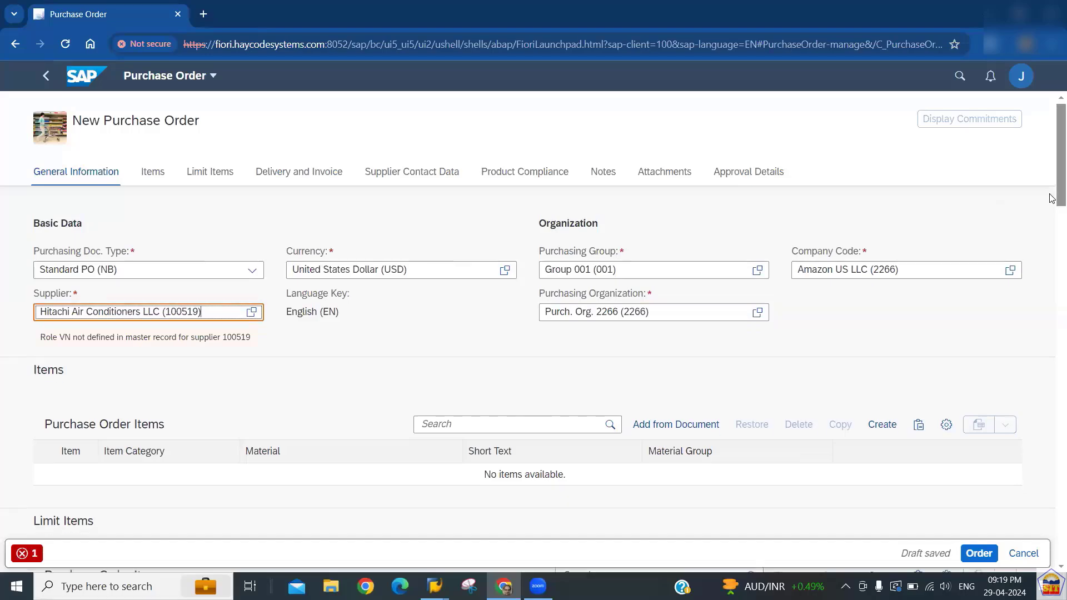
click(32, 555)
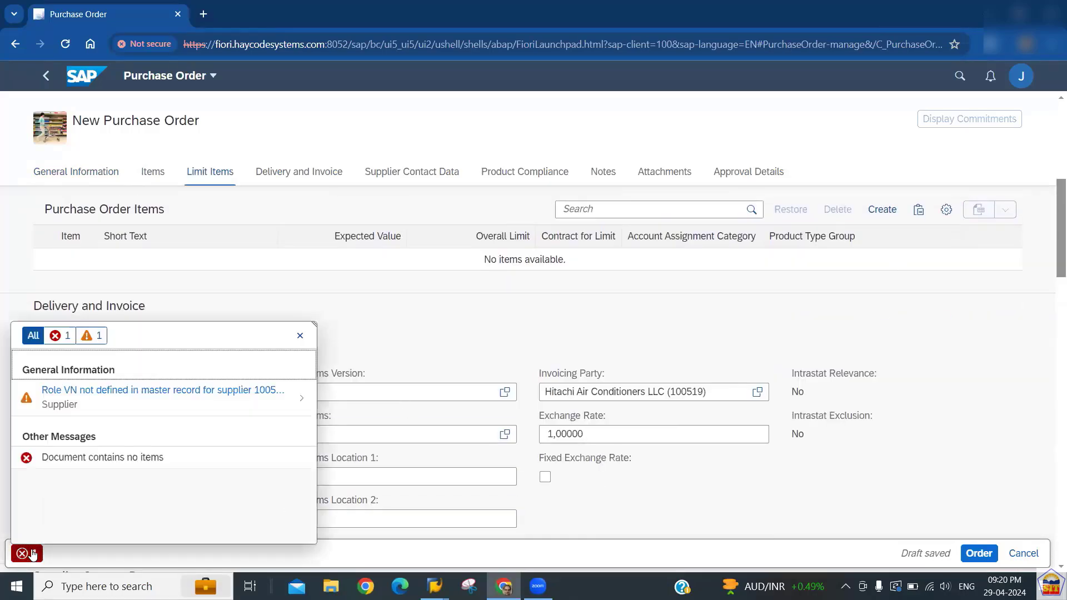
click(299, 336)
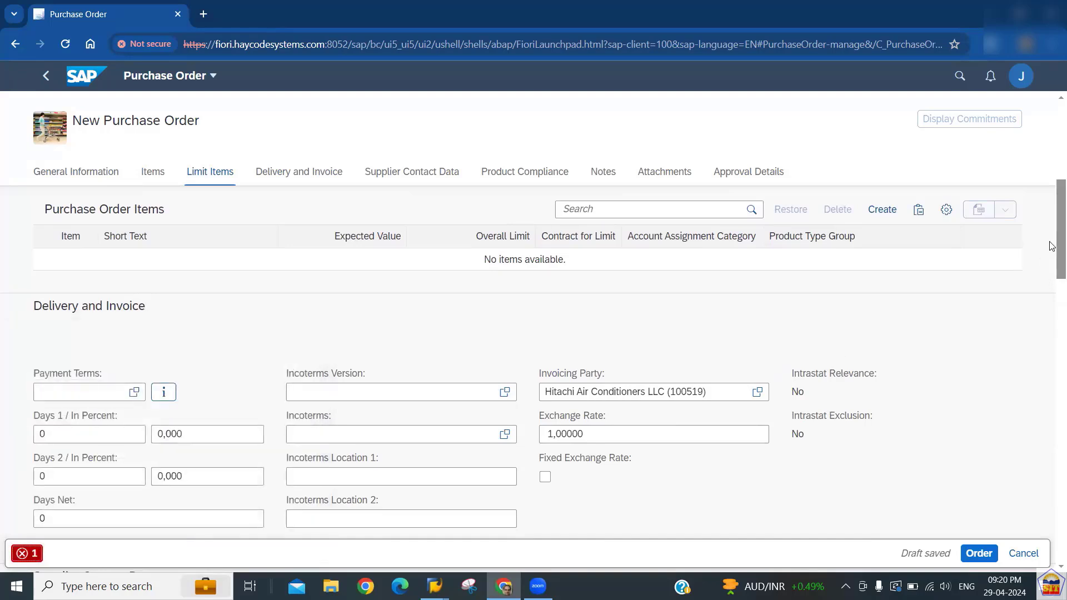
Step: Add an item to the new purchase order and set its material to RM2266
drag(1052, 246, 1052, 203)
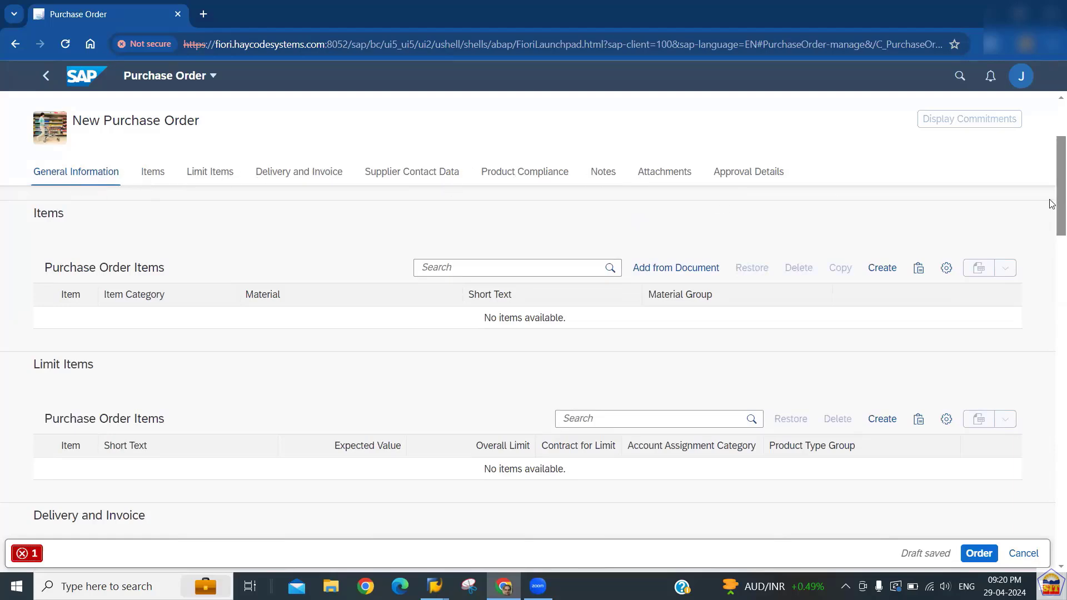
mouse_move(1052, 204)
mouse_down()
mouse_move(1052, 323)
mouse_move(1052, 221)
mouse_up()
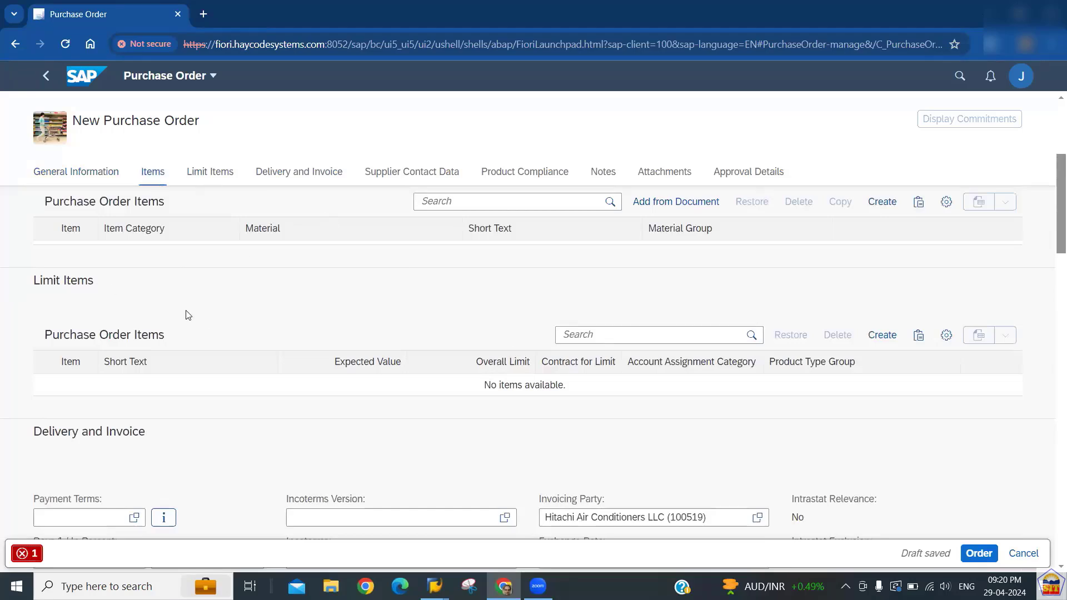
click(882, 336)
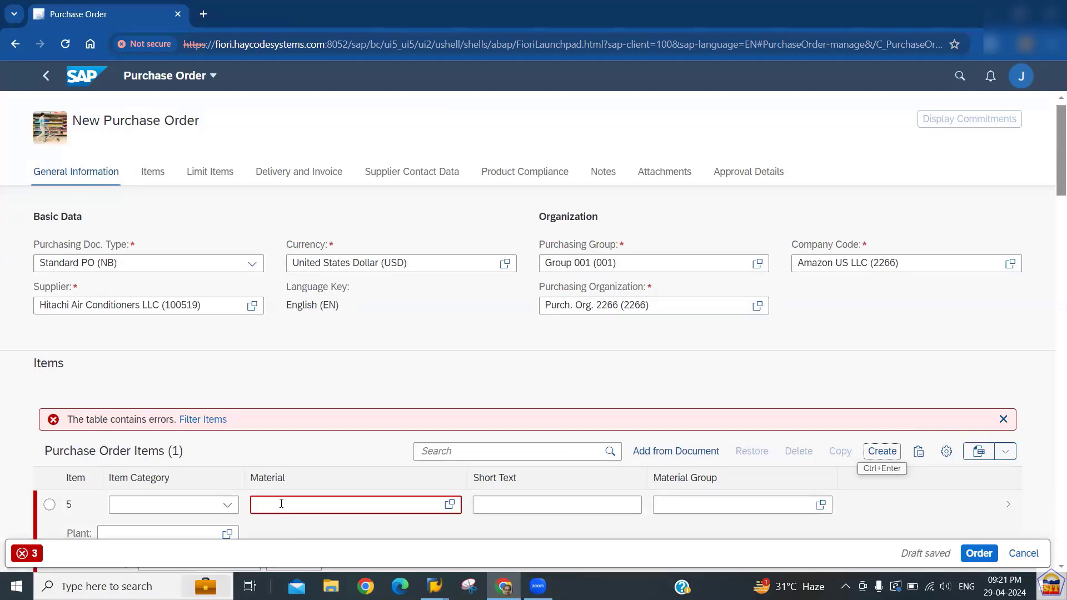
click(289, 507)
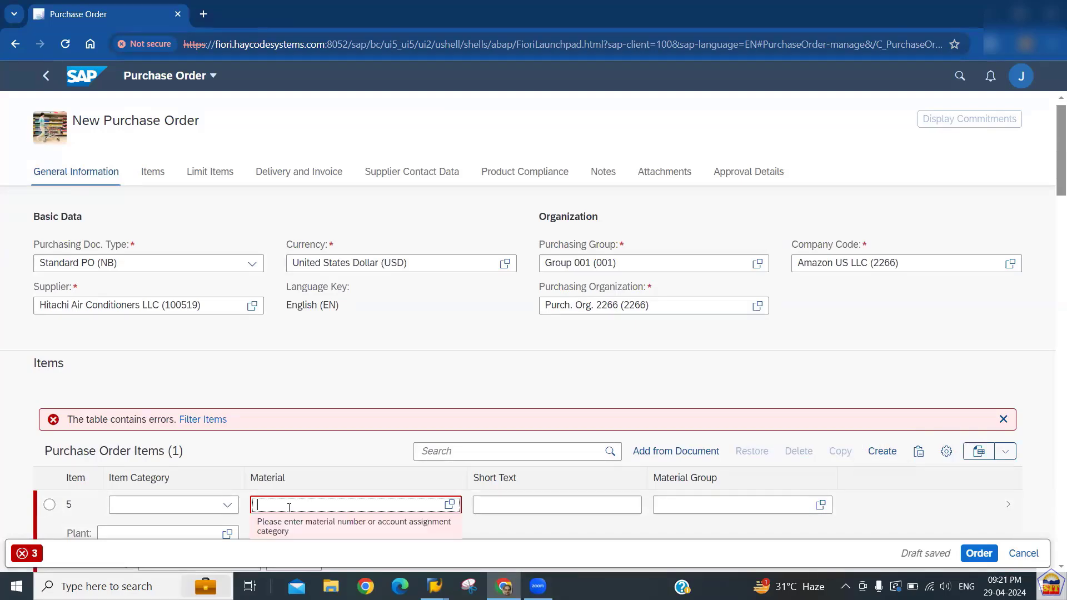
text(rm2266)
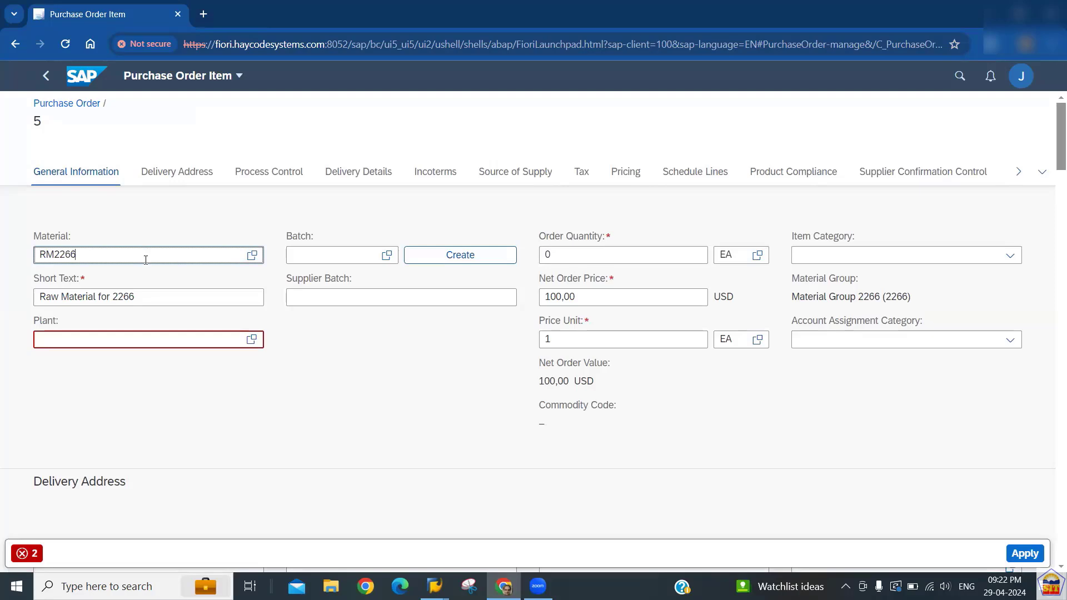
Step: Set the item's order quantity to 100 and its plant to 2266
click(584, 254)
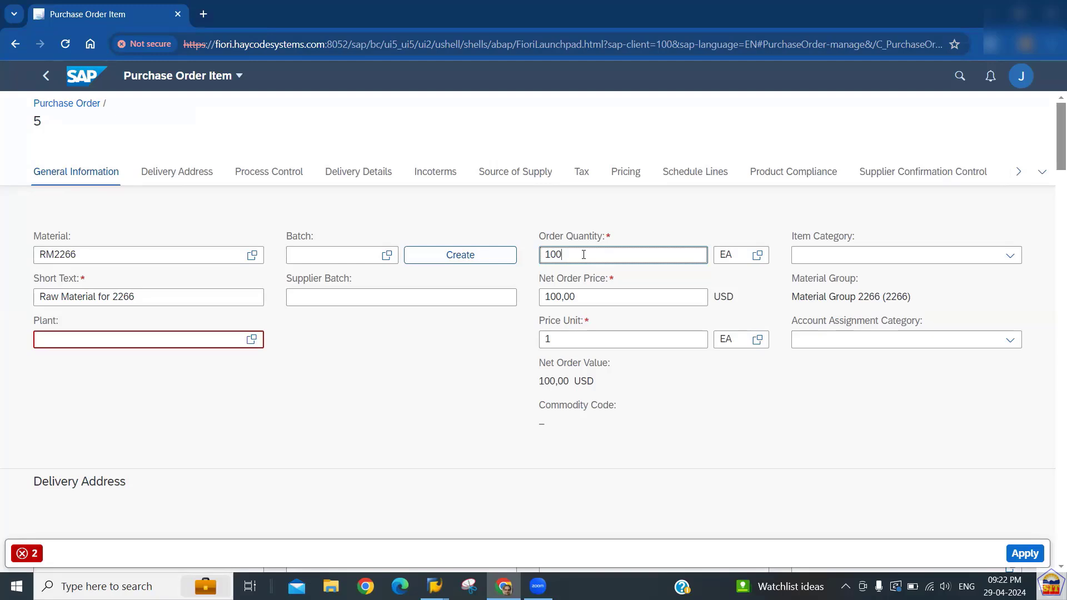
click(604, 297)
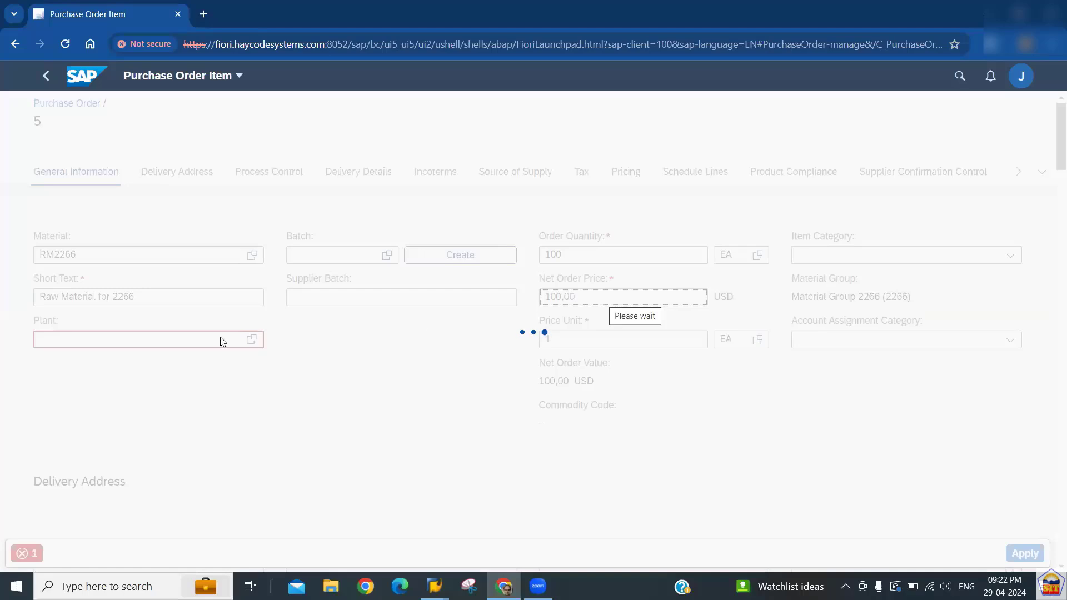
click(161, 341)
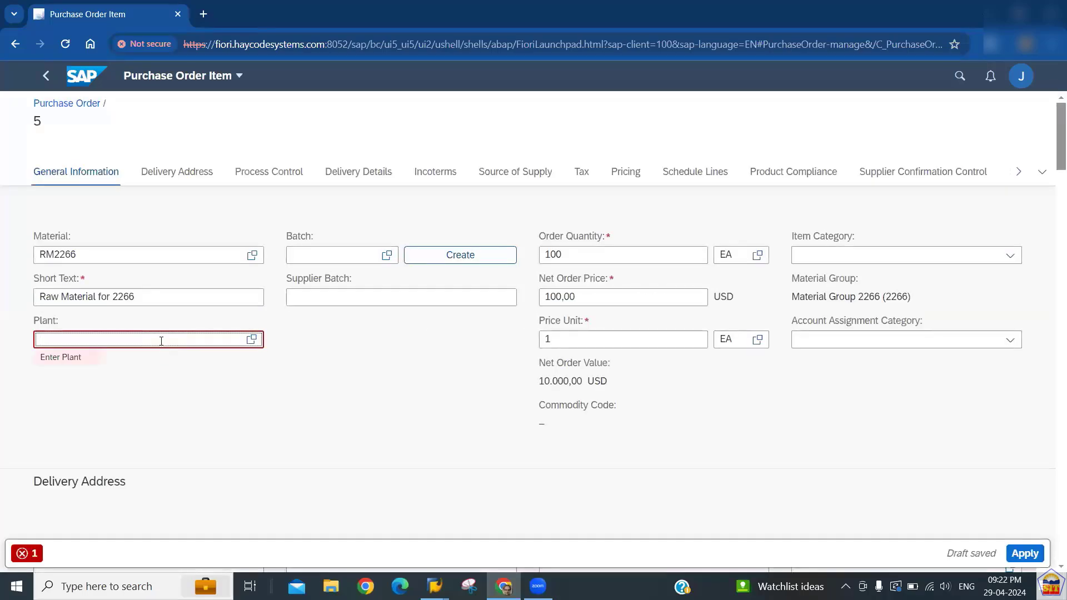
text(2266)
key(Return)
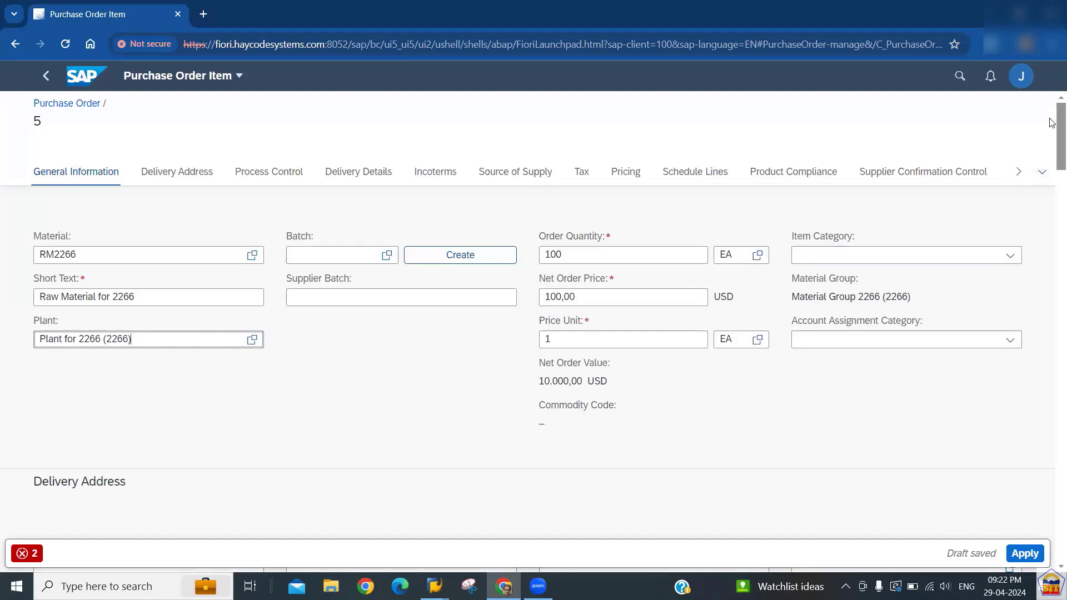
Step: Review the error and warning messages of the purchase order item, then close the message list
scroll(1052, 124, down, 1)
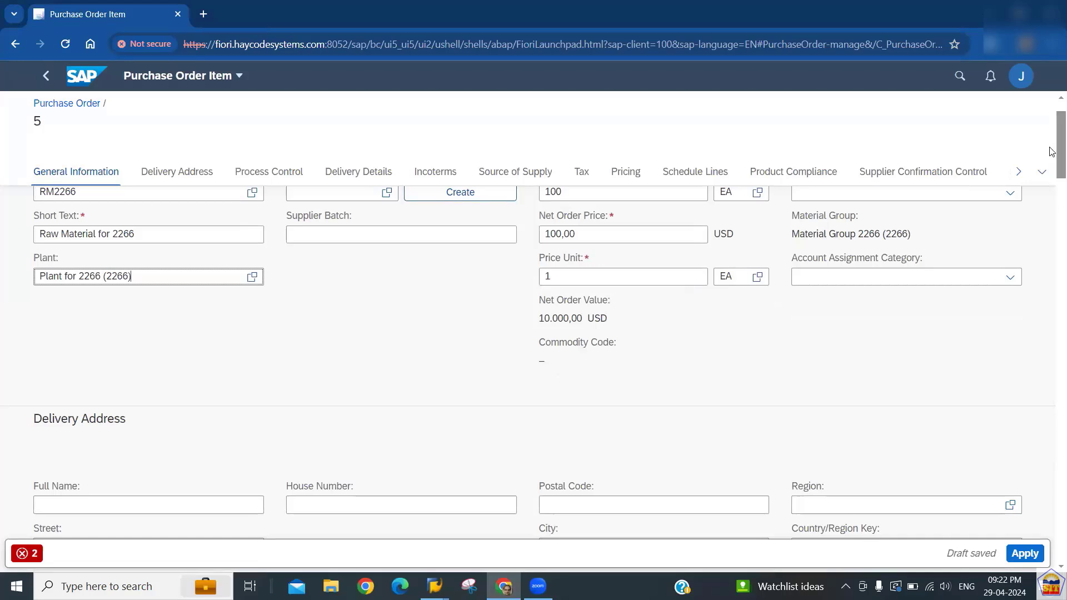
mouse_move(1053, 151)
mouse_down()
mouse_move(1051, 194)
mouse_move(1051, 139)
mouse_up()
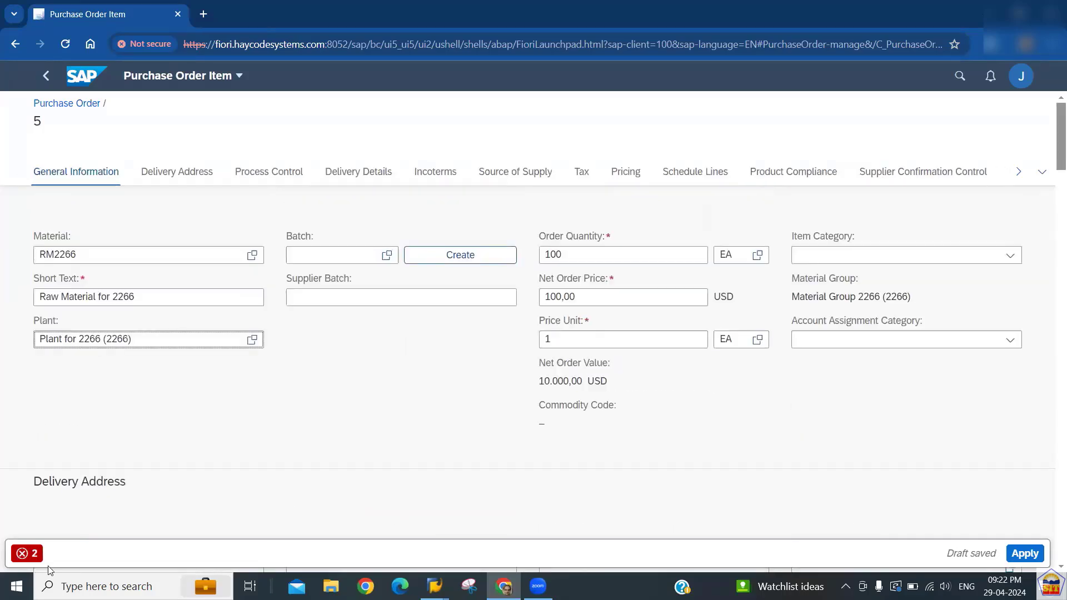
click(29, 554)
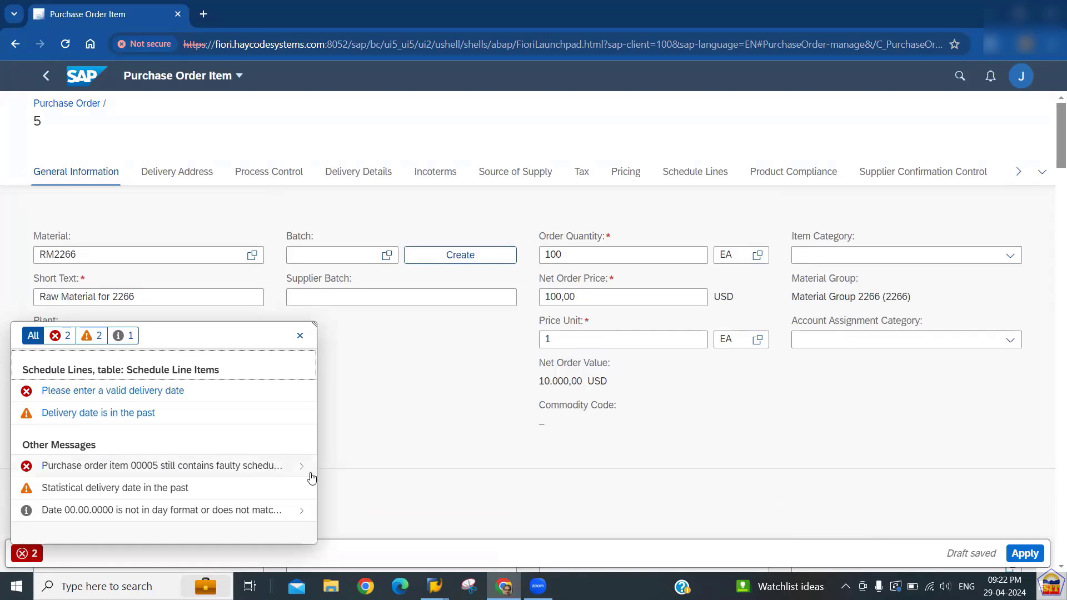
click(425, 403)
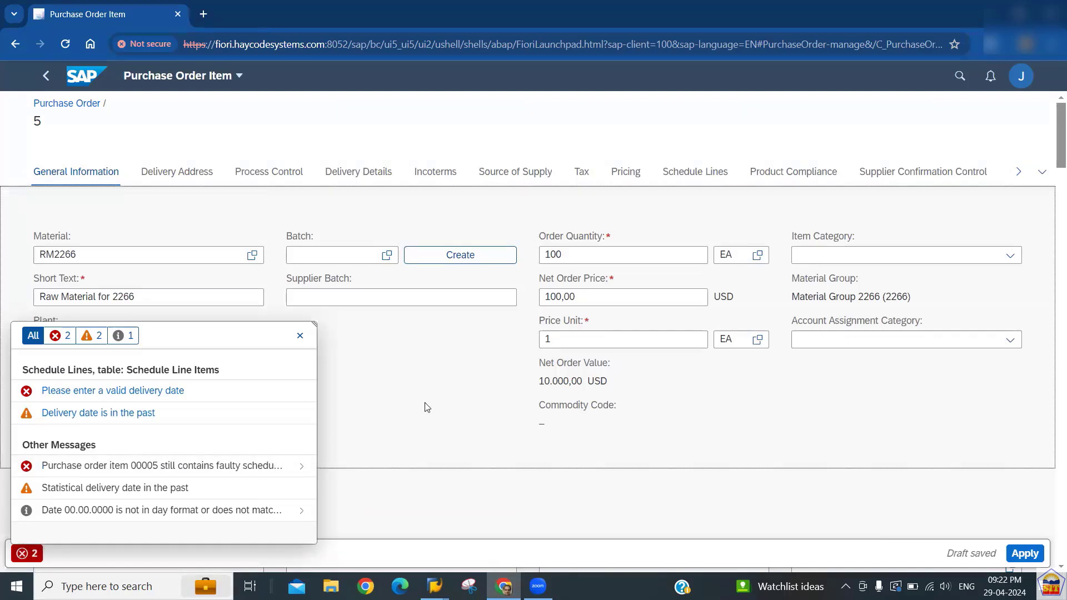
click(300, 336)
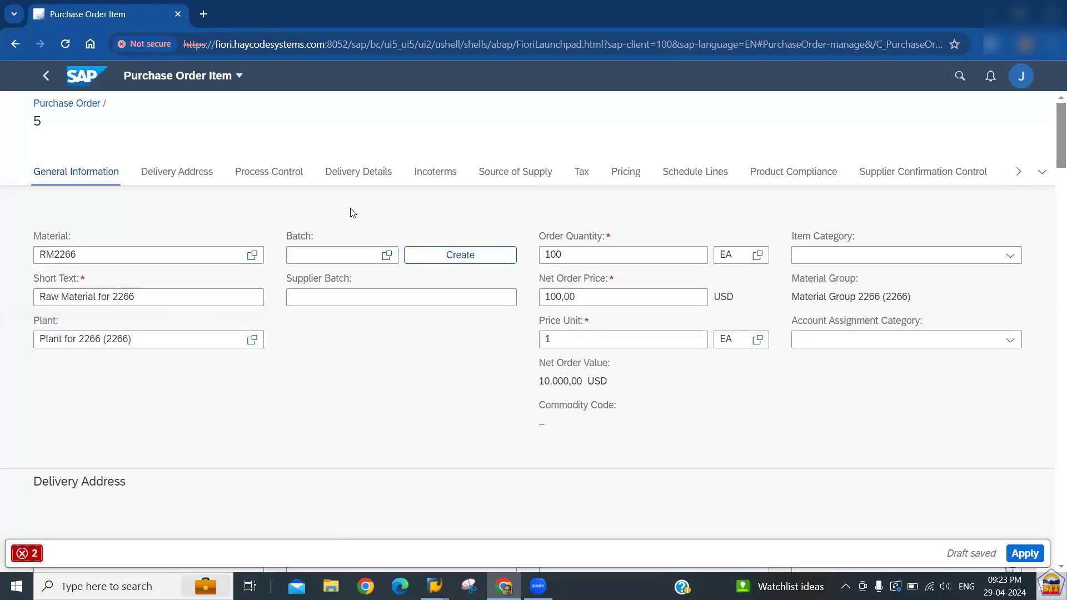
Step: Examine the item's delivery details and its pricing conditions, including gross price, cash discount and actual price
click(344, 176)
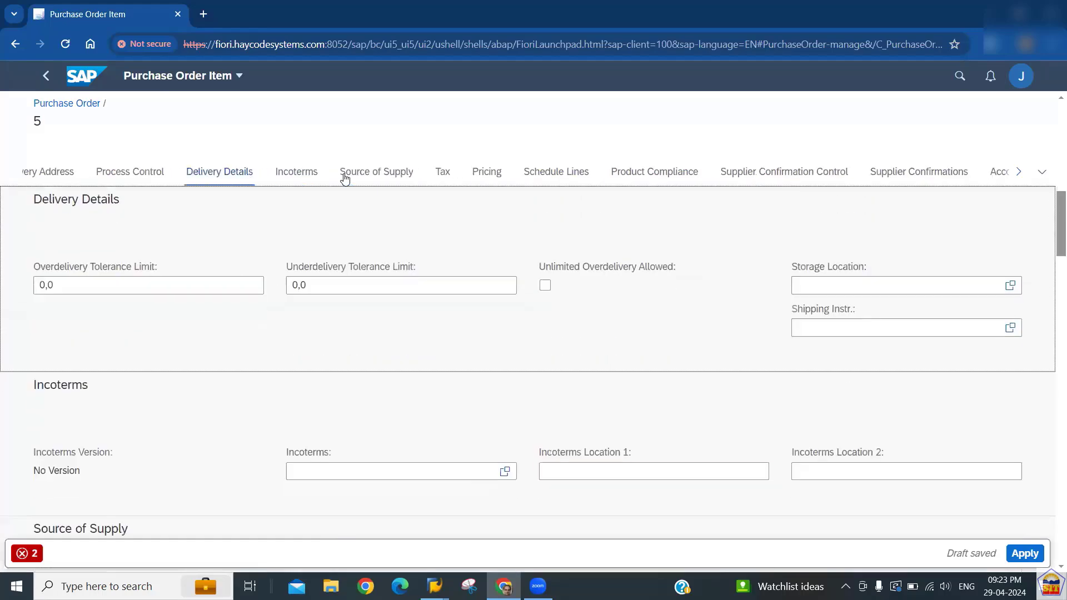
click(347, 175)
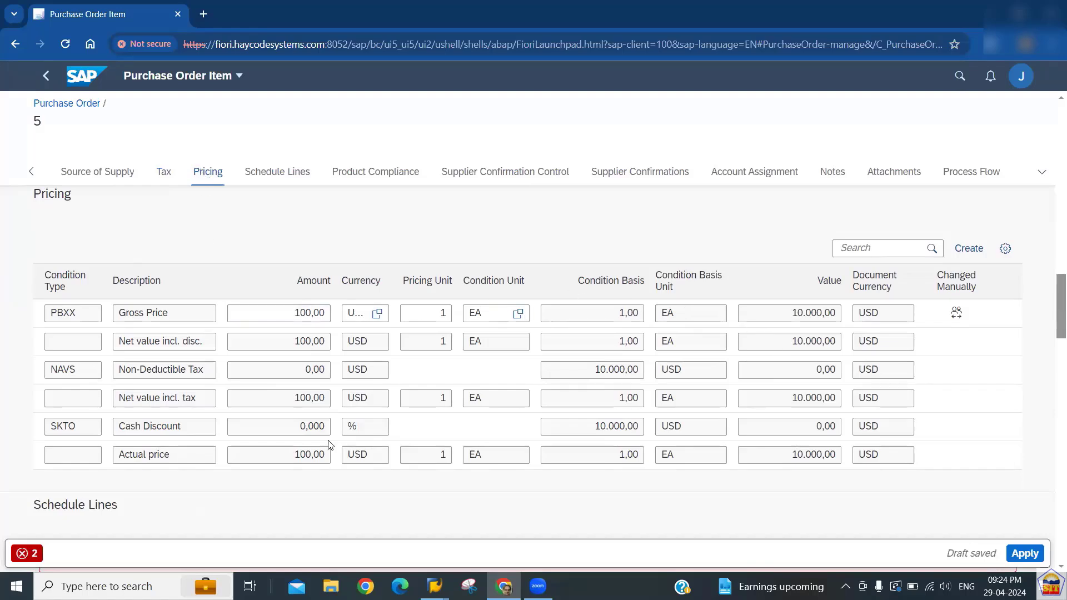
drag(130, 313, 168, 313)
drag(158, 426, 265, 429)
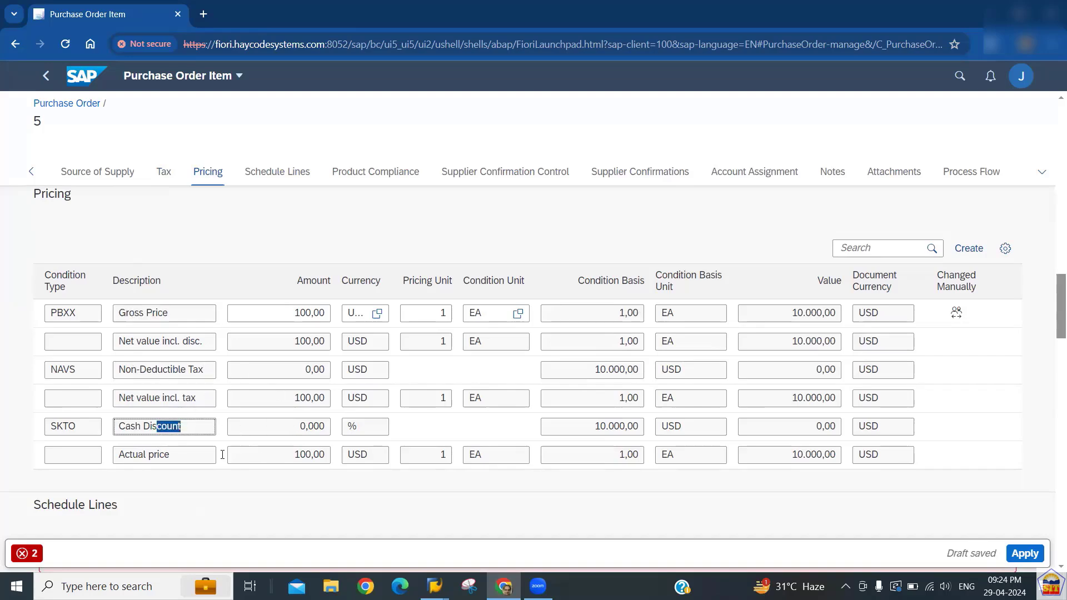
click(162, 459)
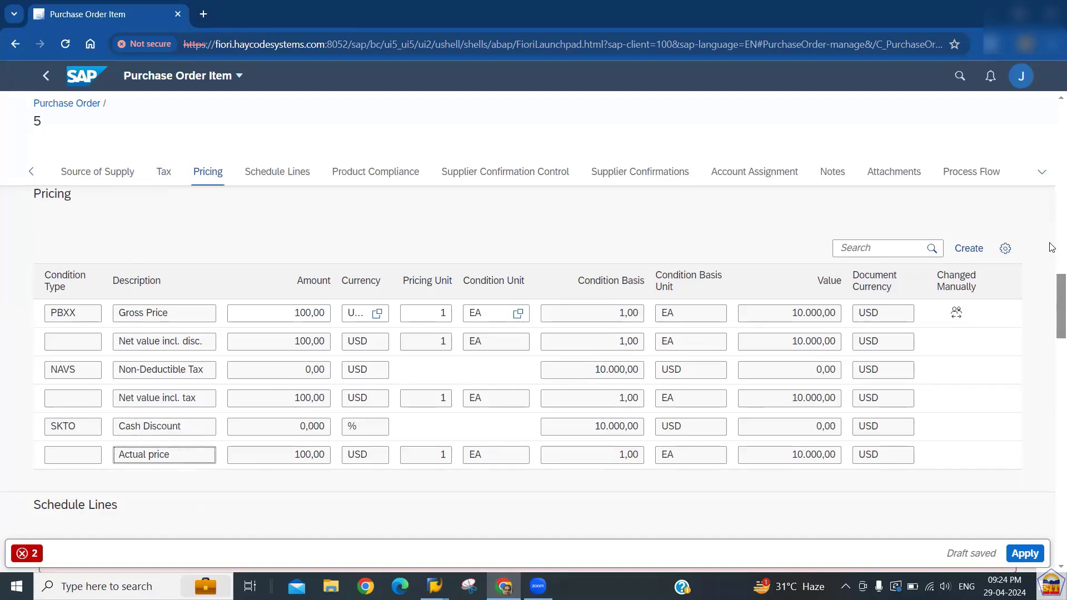
Step: Set the schedule line's delivery date to 29.04.2024 and apply the item to the purchase order
drag(1052, 317, 1052, 343)
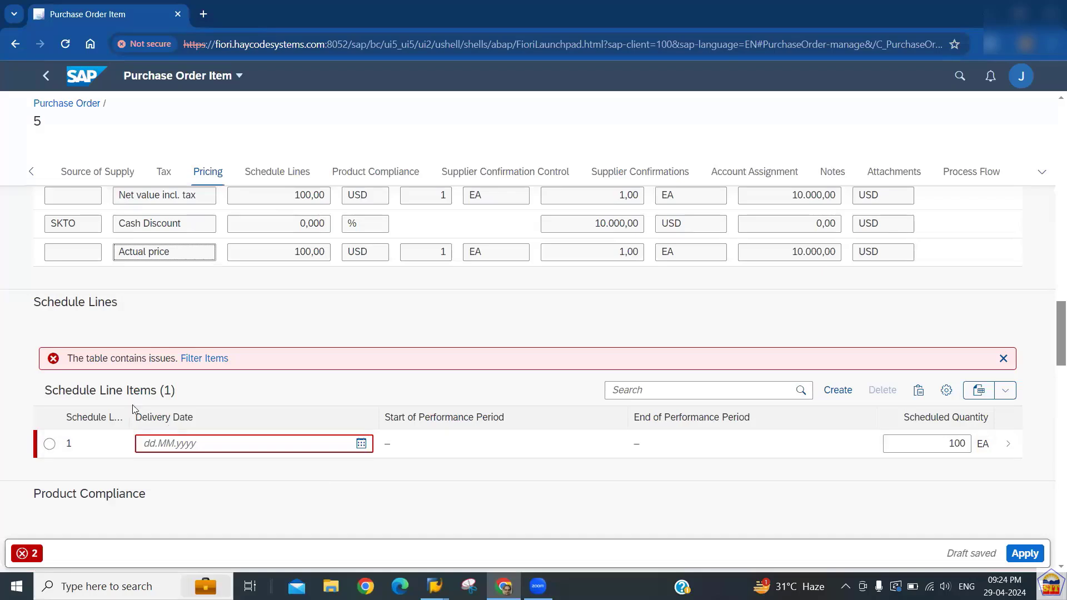
click(161, 446)
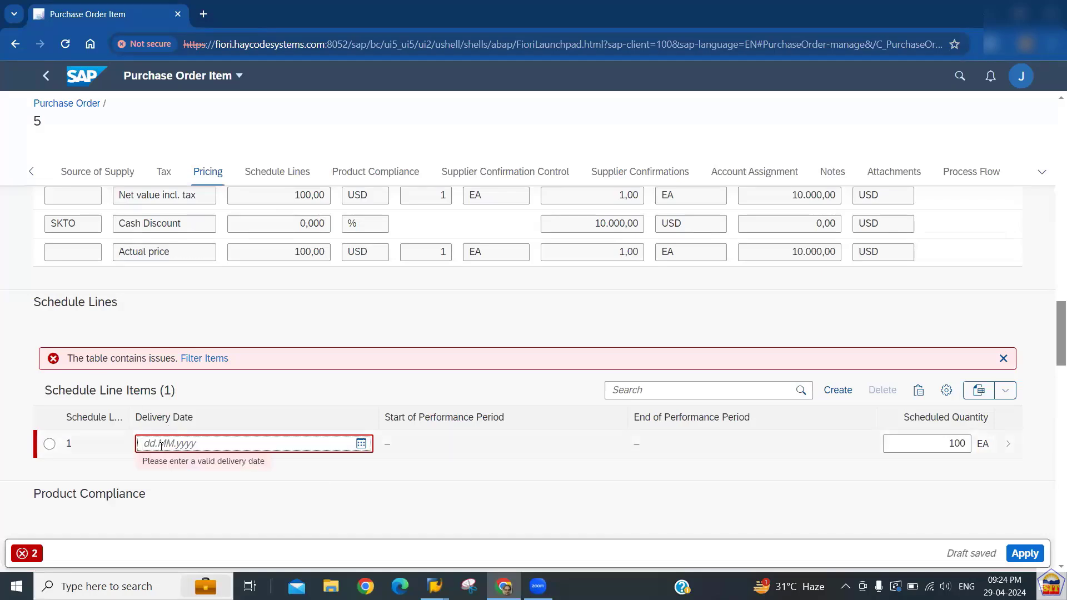
text(29.04.2024)
key(Return)
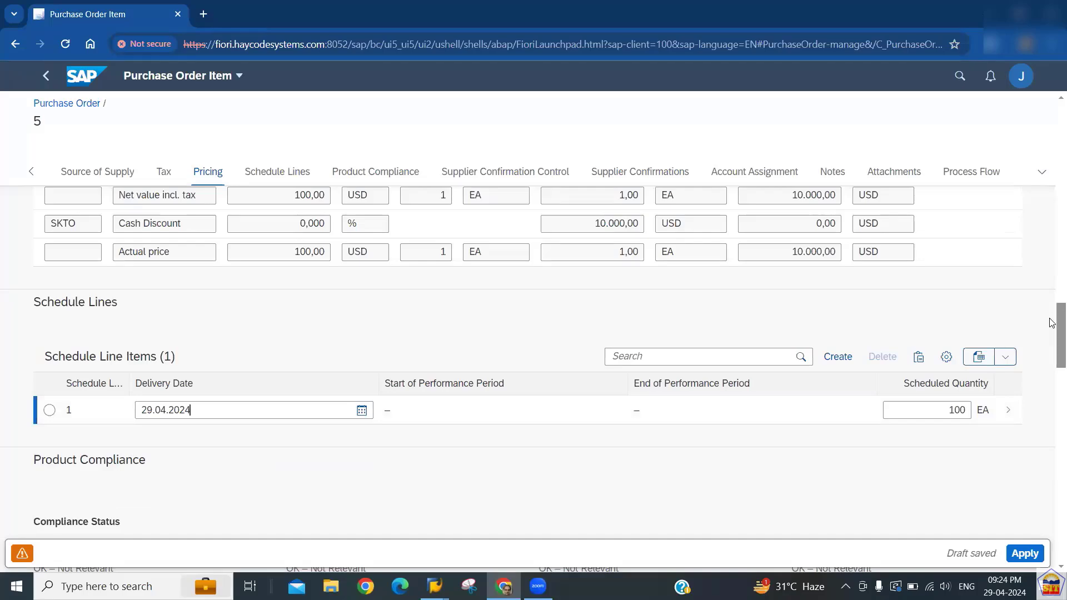
scroll(1052, 323, up, 15)
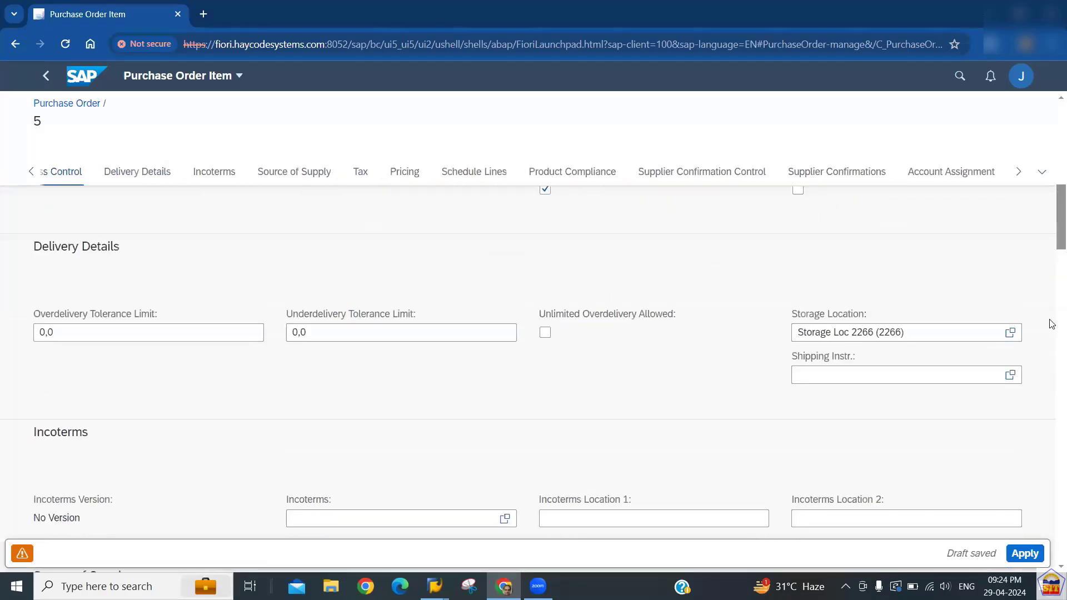
scroll(1052, 333, down, 20)
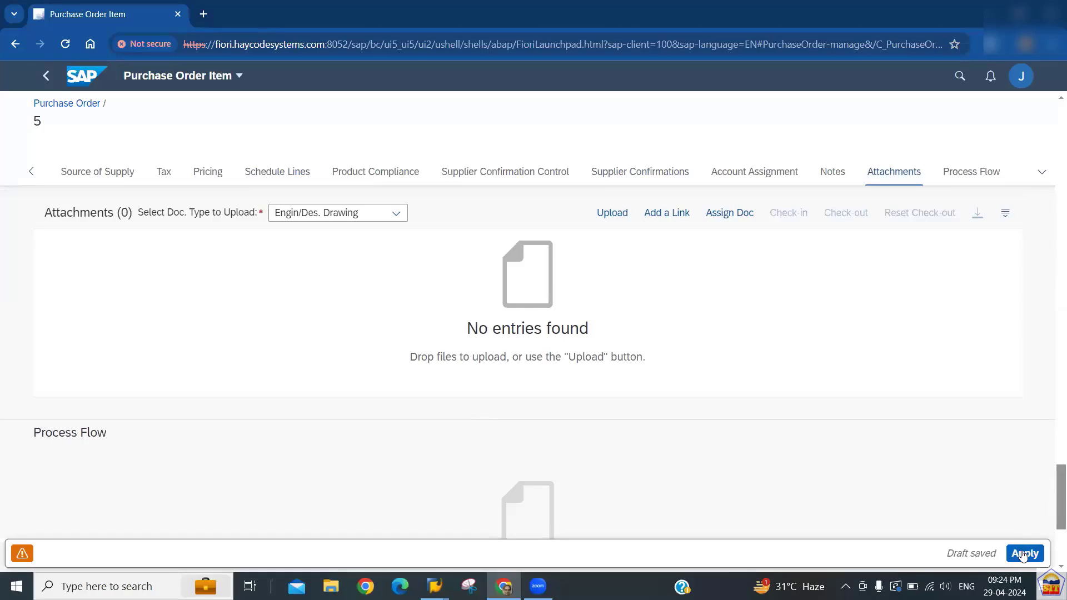
click(1025, 553)
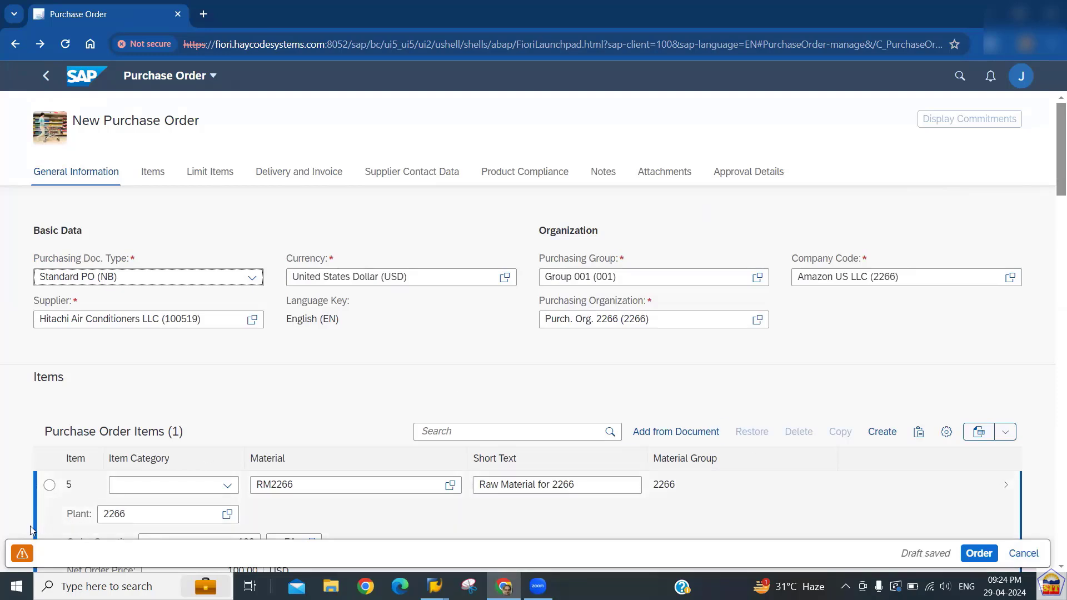
Step: Check the draft's remaining warning messages and submit the purchase order
click(23, 553)
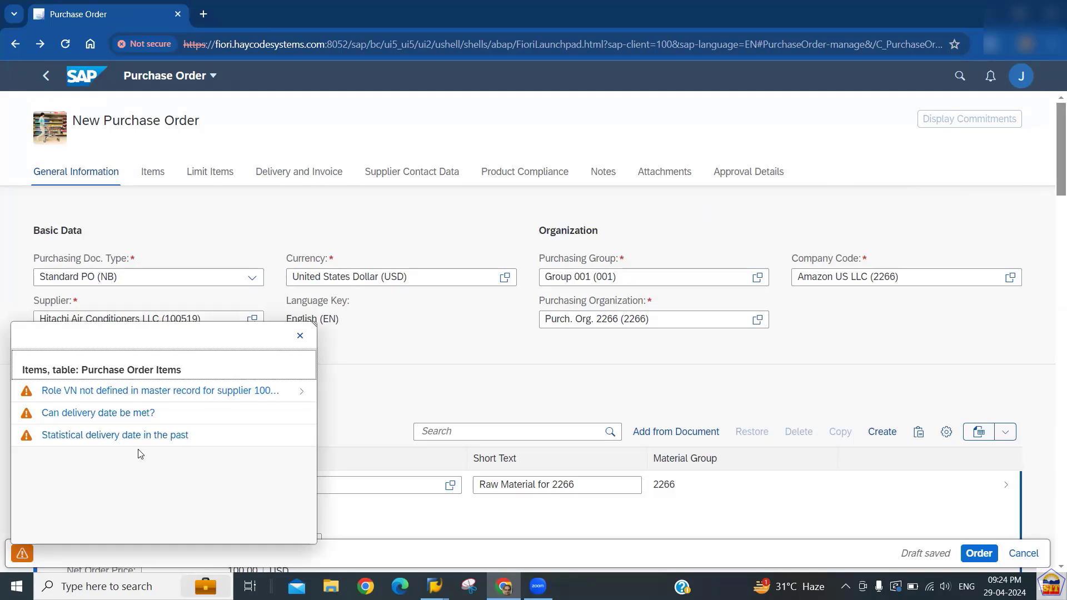
click(300, 336)
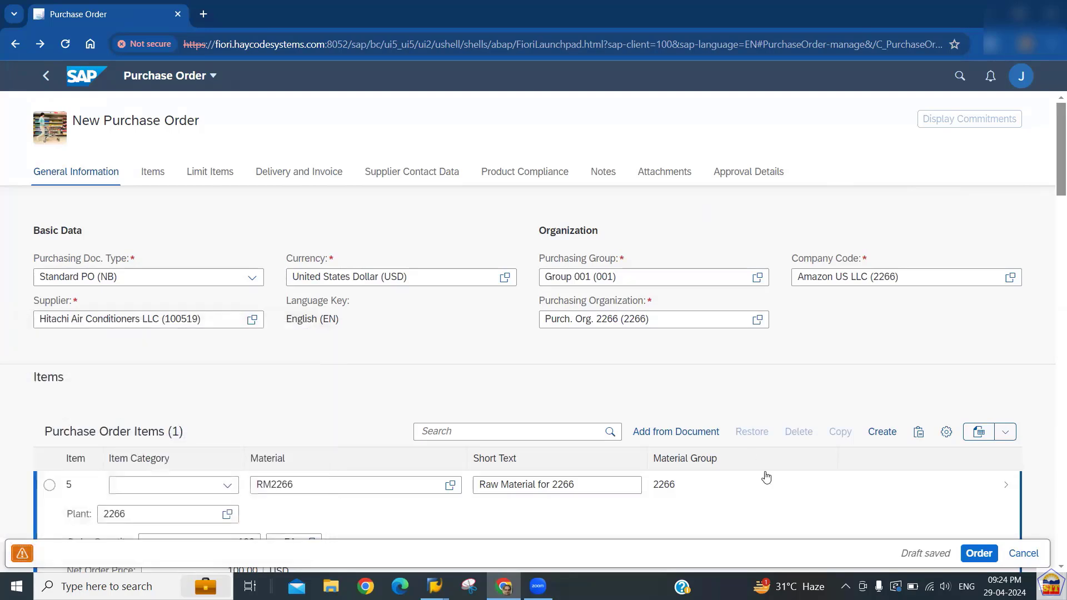
click(978, 553)
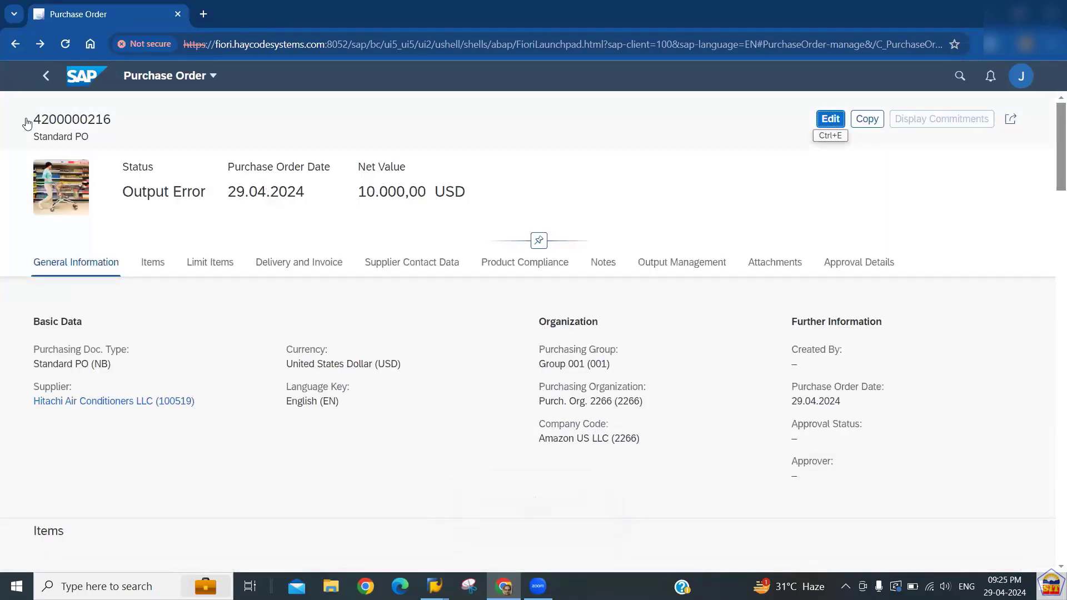
Step: Return to the purchase order list, refresh it for company code 2266 and select the new order dated 29.04.2024
scroll(33, 124, down, 2)
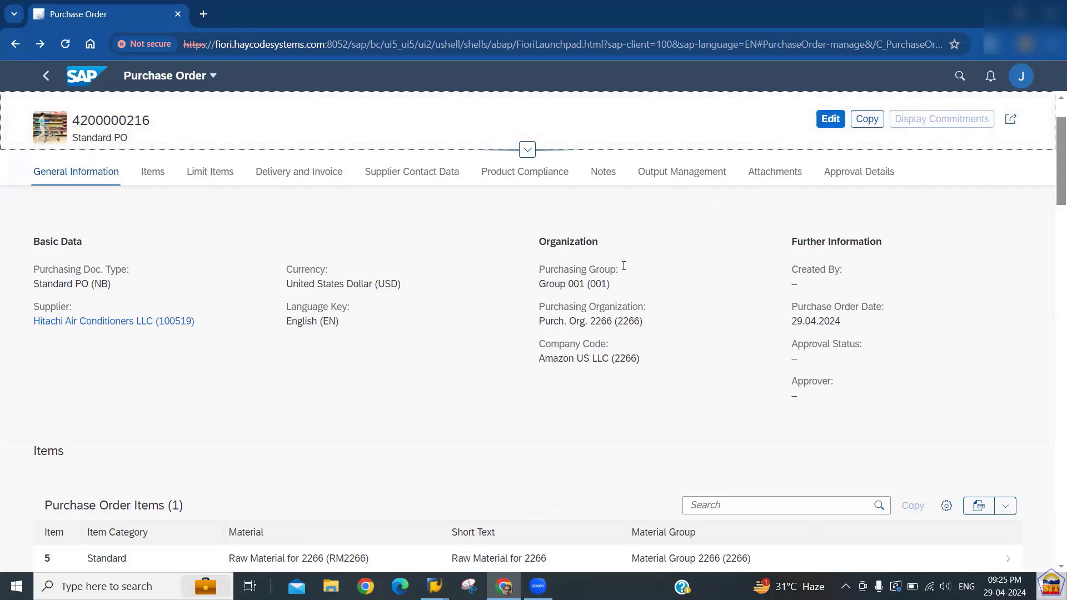
click(47, 78)
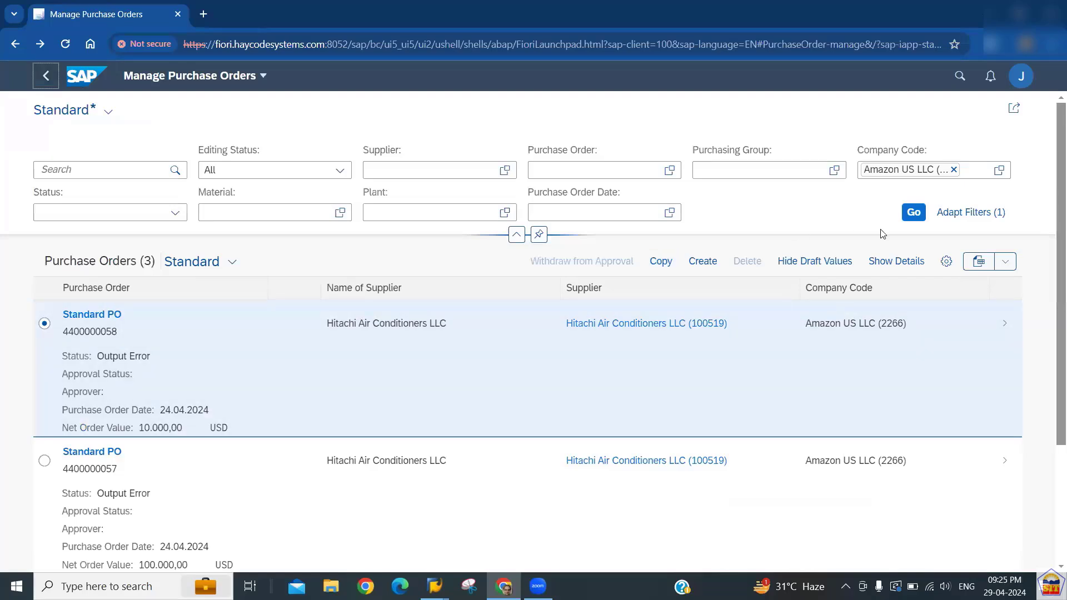
click(912, 217)
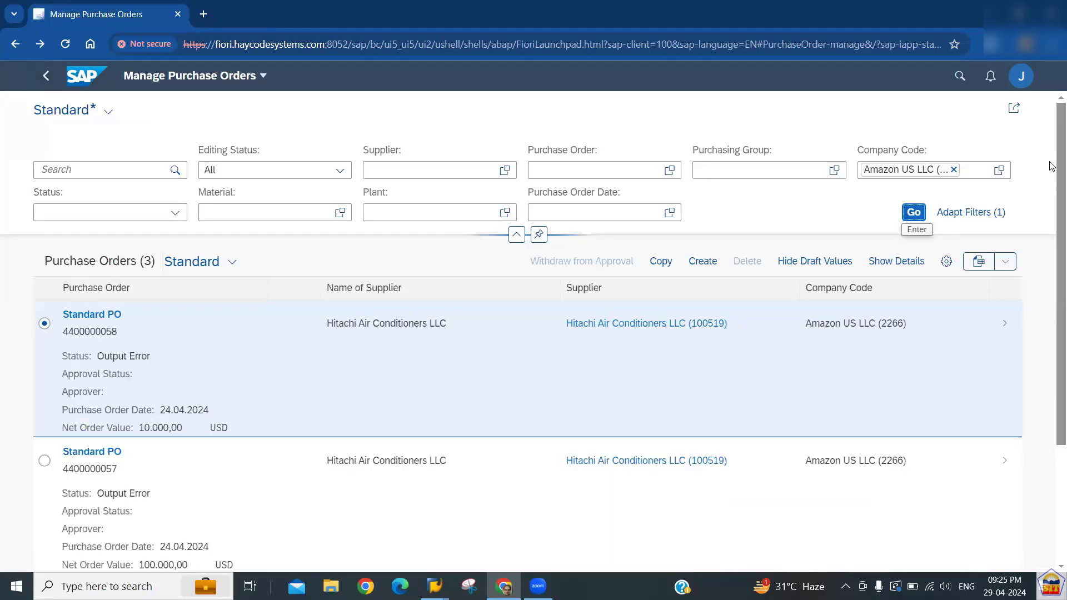
scroll(1052, 166, down, 3)
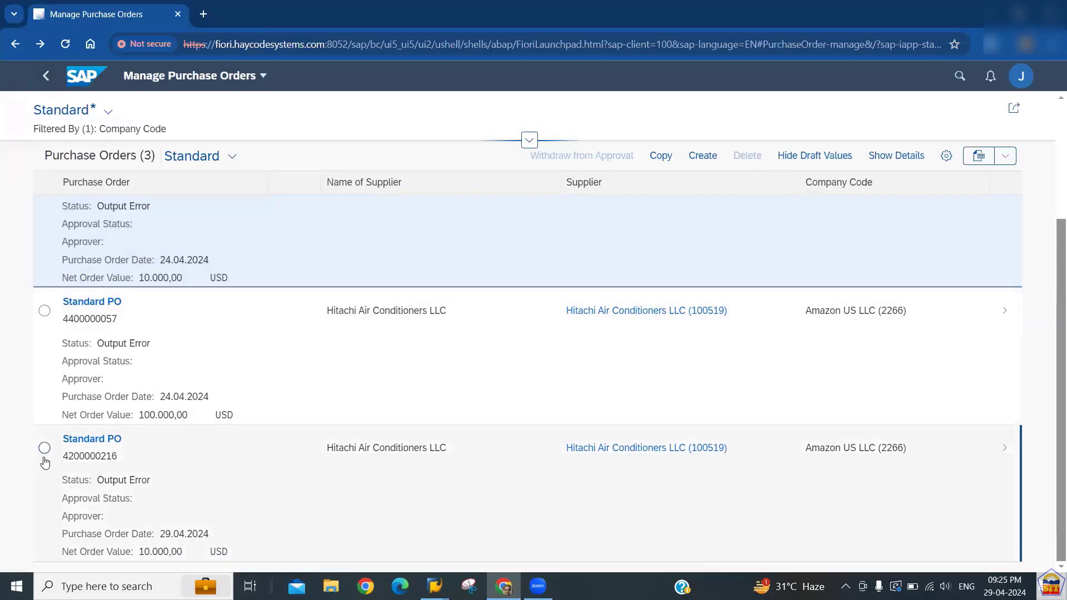
click(45, 451)
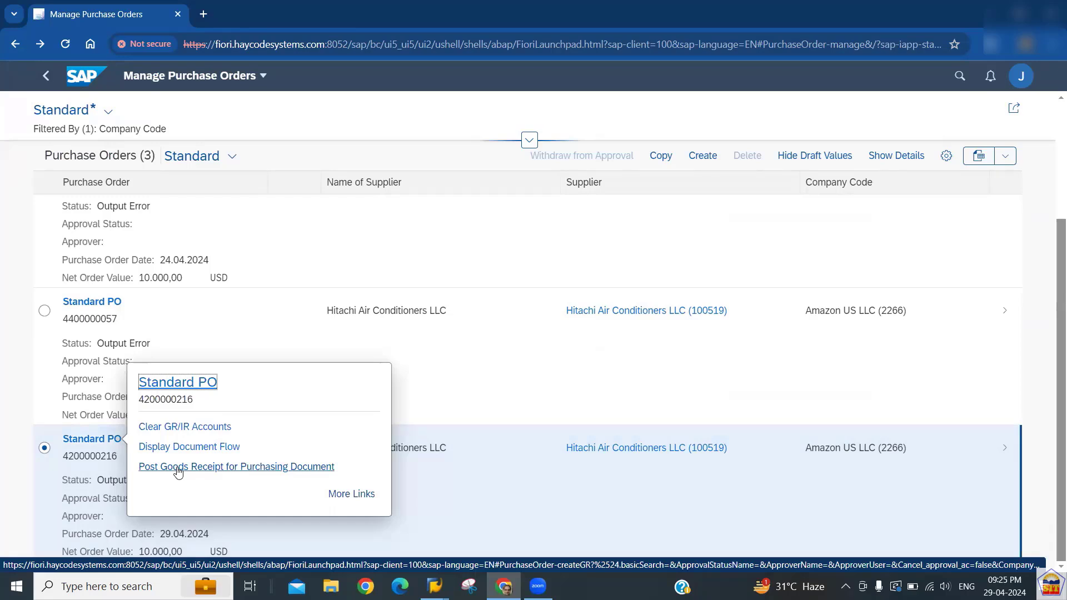
Step: Look through the additional links of the new purchase order and open its Post Goods Receipt for Purchasing Document app
click(346, 499)
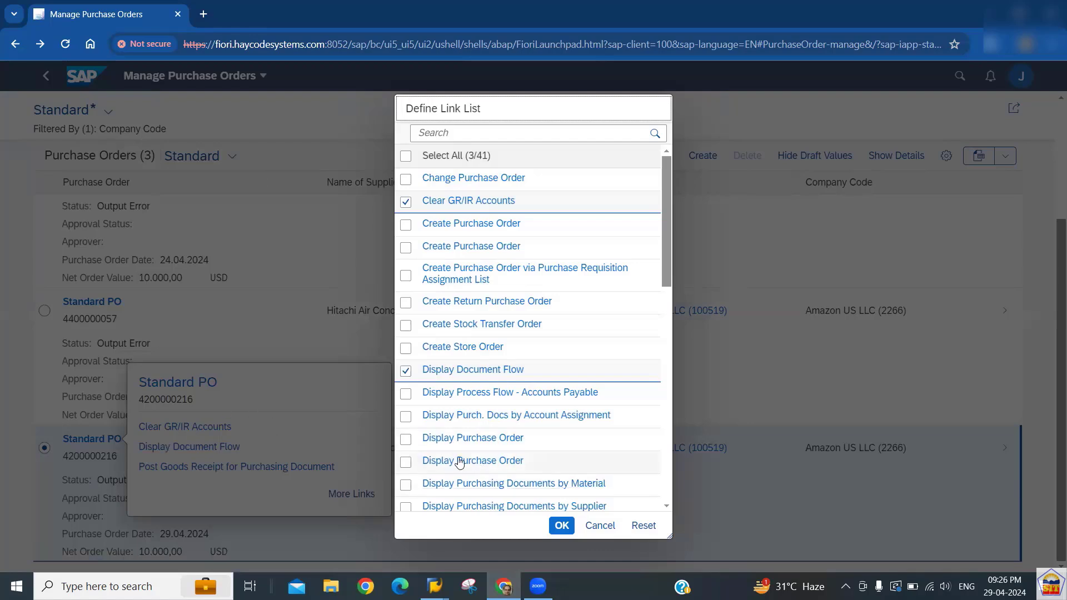
click(608, 527)
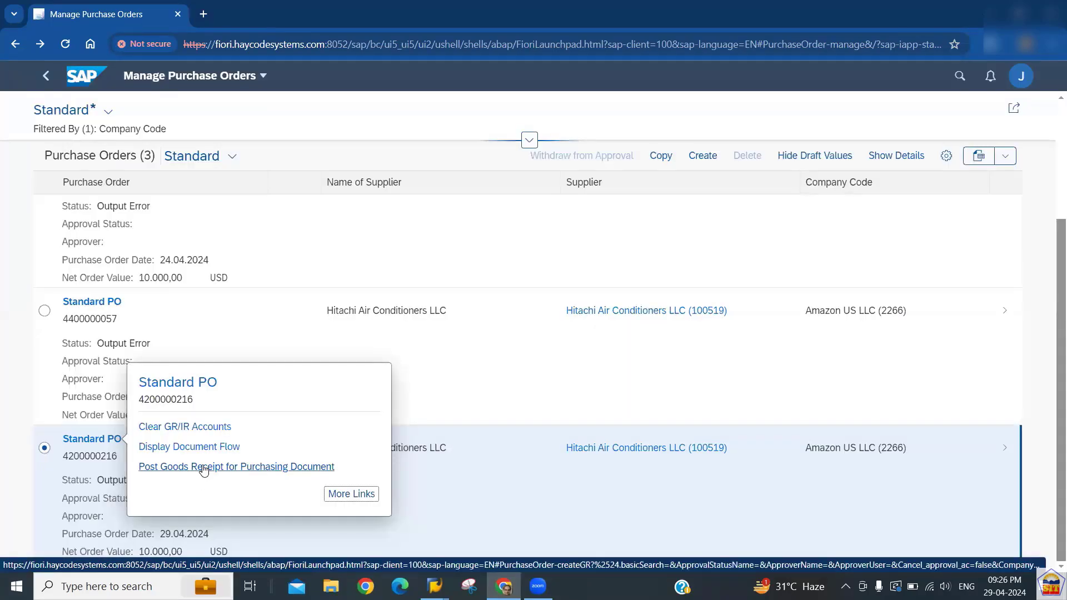
click(204, 467)
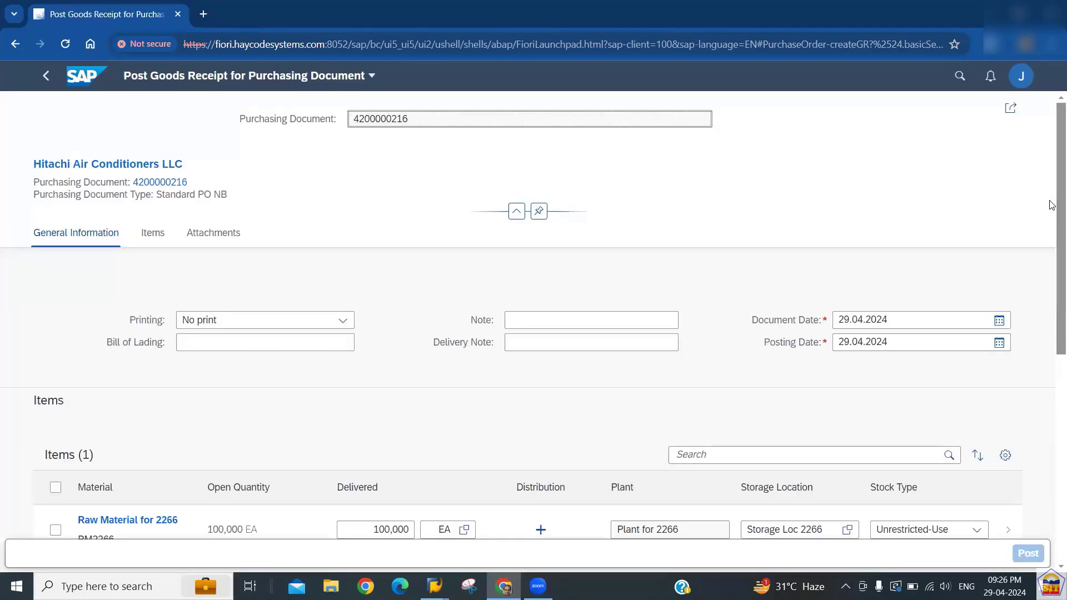
Step: Select the RM2266 raw material item for goods receipt, keeping its delivered quantity, plant and storage location
scroll(1052, 216, down, 5)
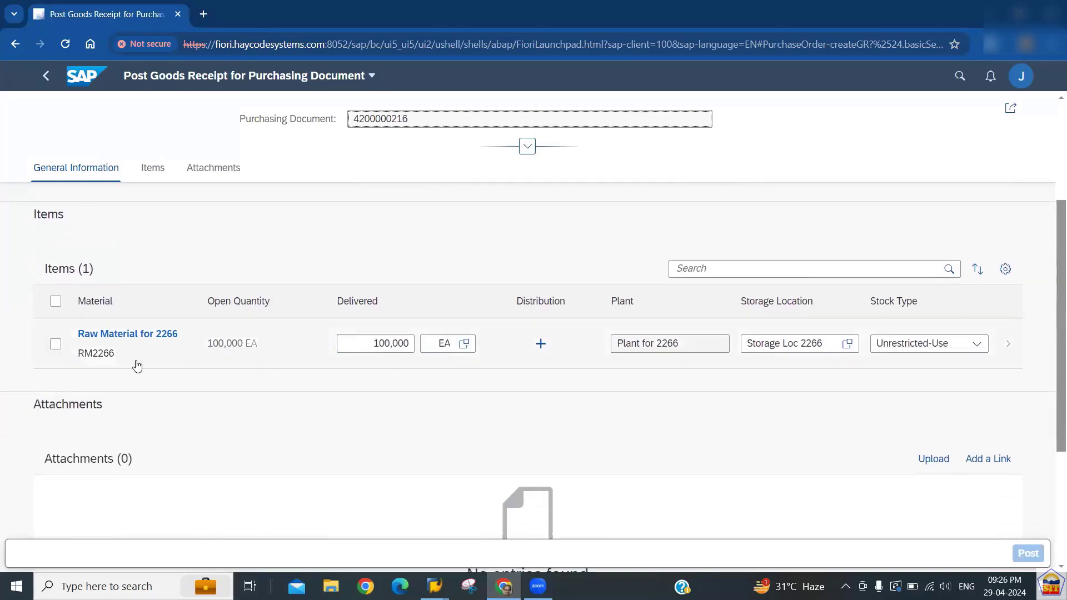
click(55, 347)
scroll(1052, 170, up, 3)
drag(1052, 169, 1050, 156)
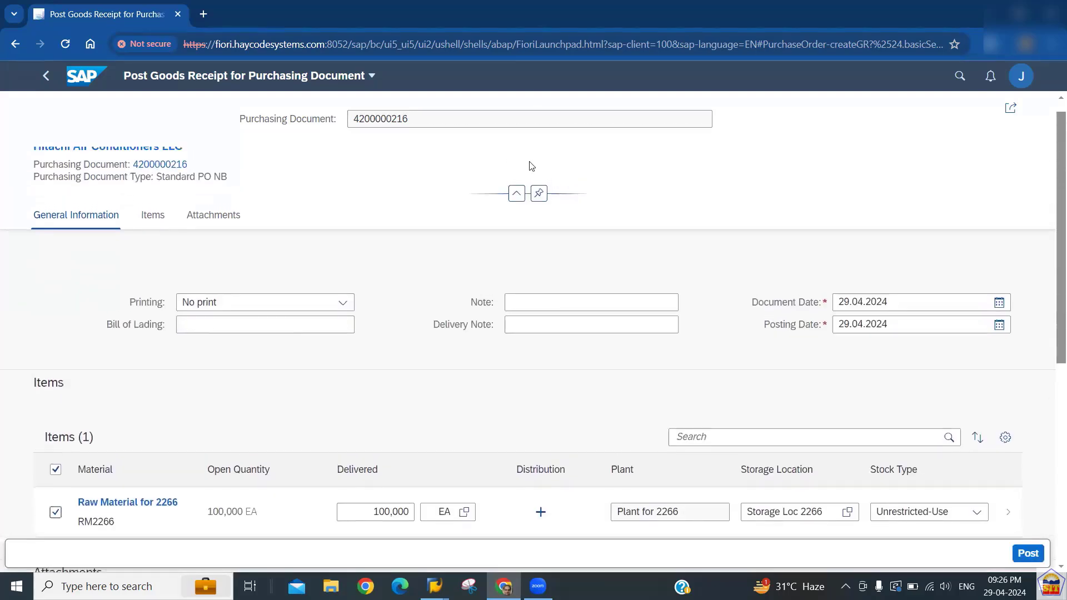
Step: Check the receipt's items, attachments and general information sections, and post the goods receipt
click(151, 217)
click(213, 169)
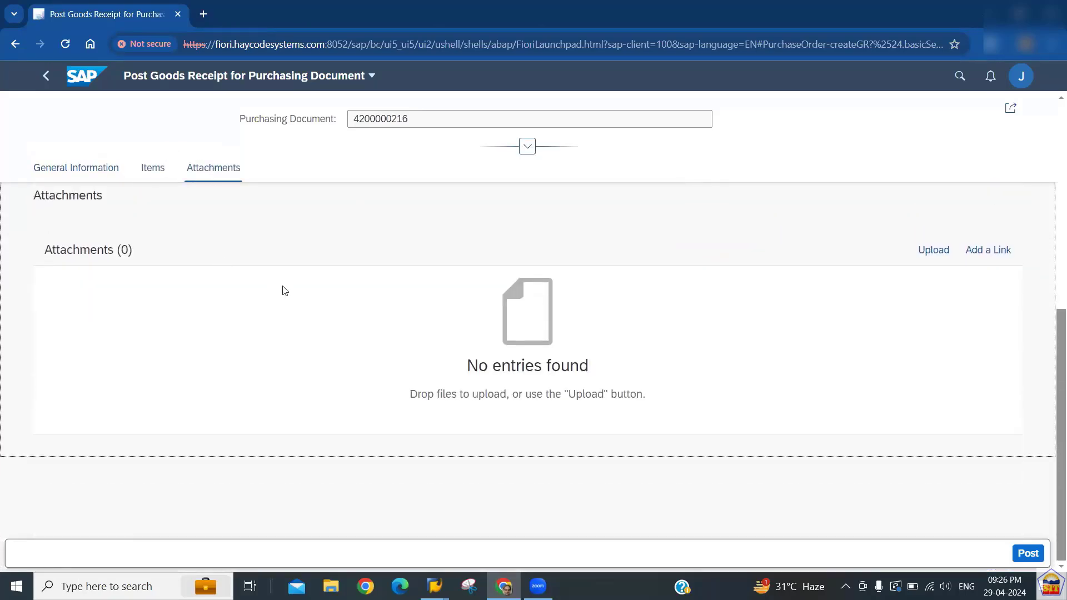
click(85, 167)
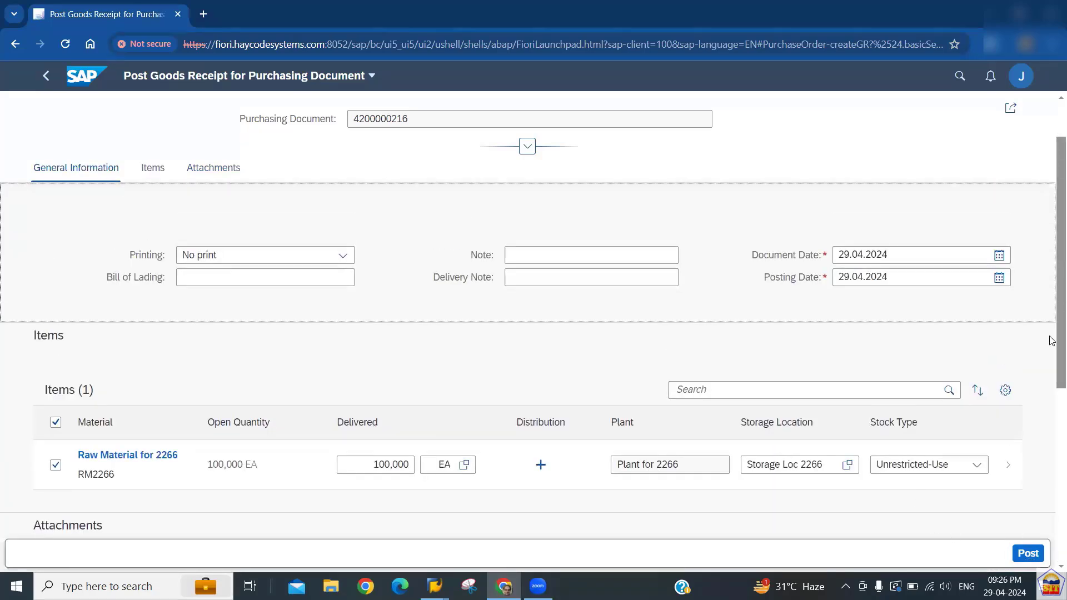
scroll(1052, 311, down, 2)
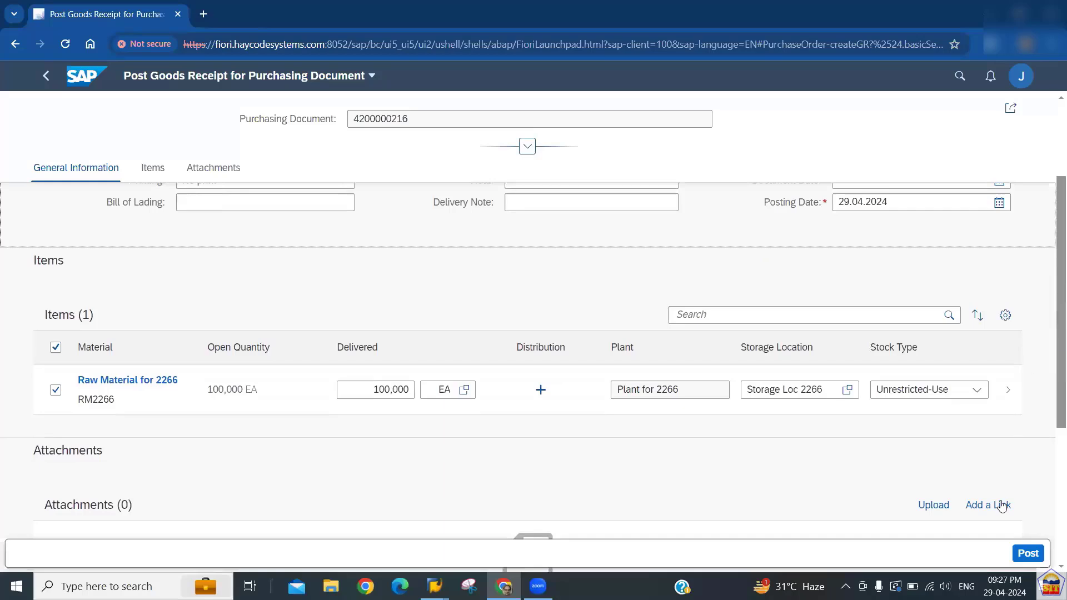
click(1028, 554)
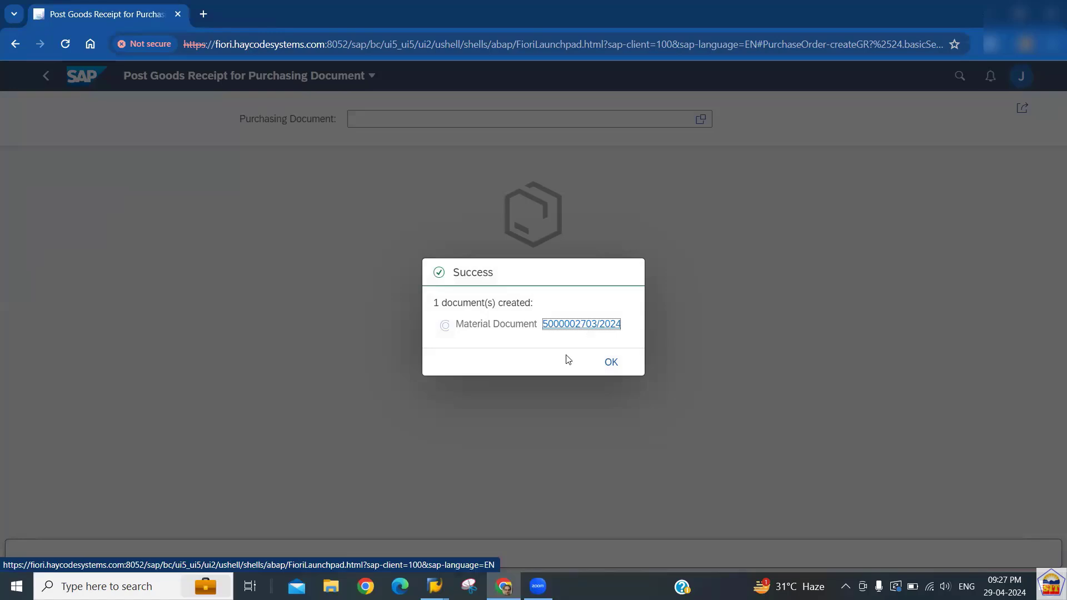
Step: Review the posted material document's details, items and process flow, and open its accounting document in Journal Entry Analyzer
click(569, 325)
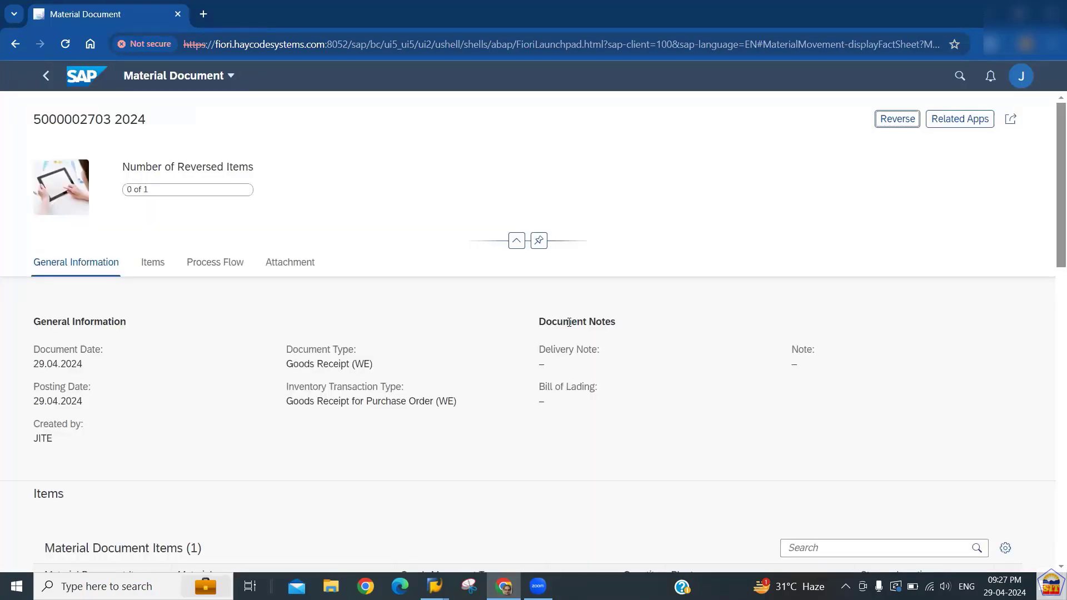
drag(293, 365, 379, 374)
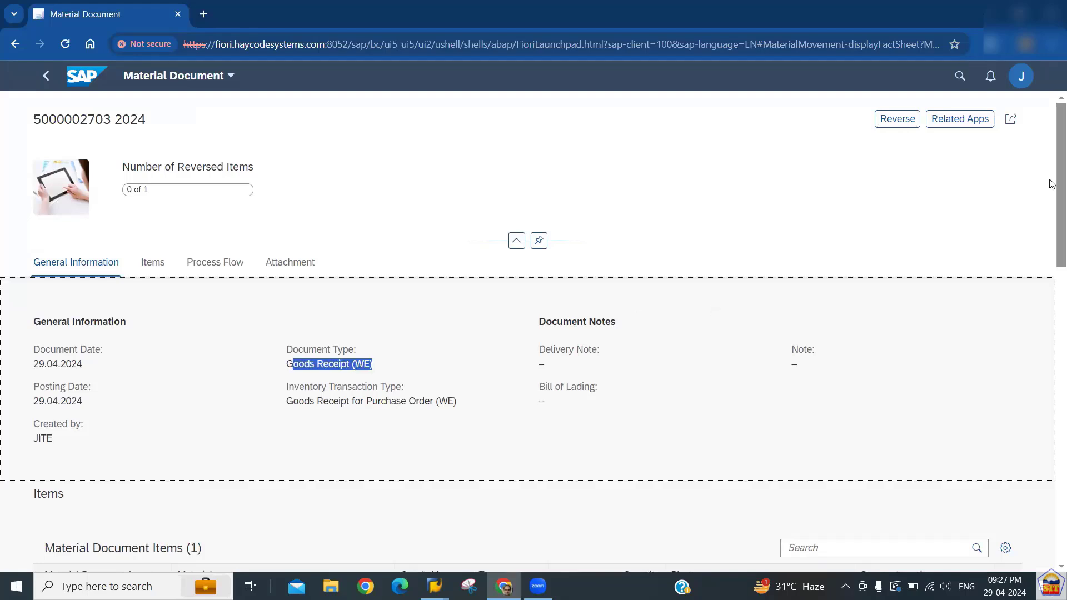
scroll(1052, 198, down, 5)
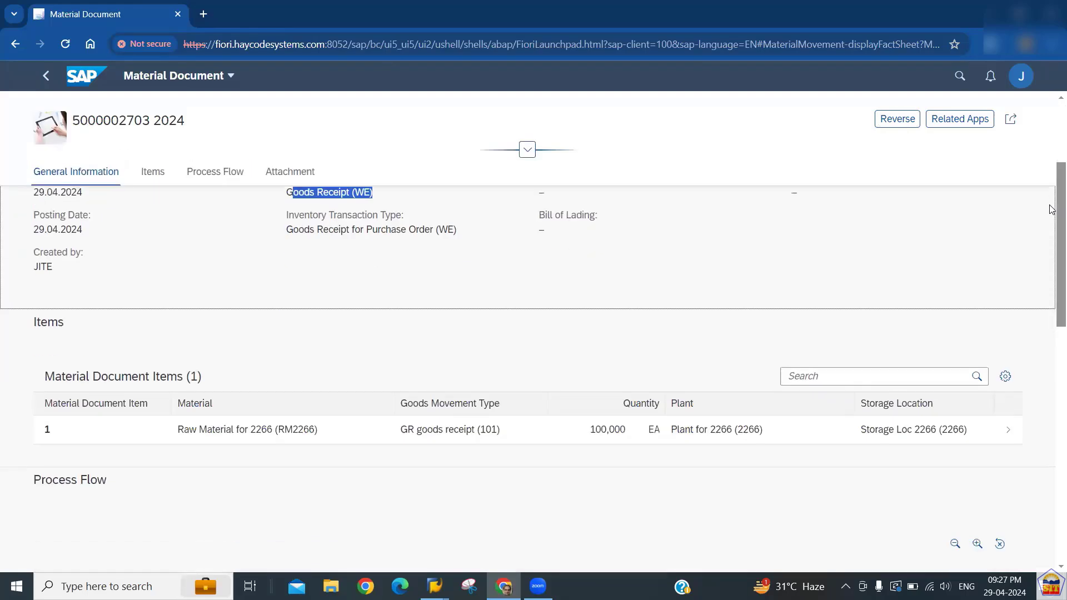
scroll(1052, 263, down, 3)
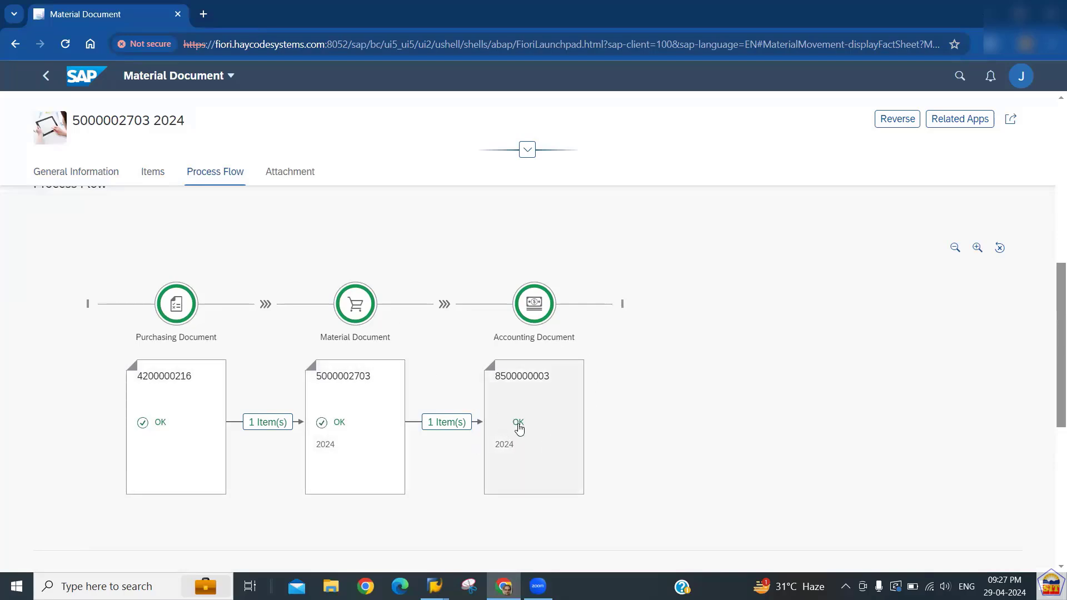
click(517, 378)
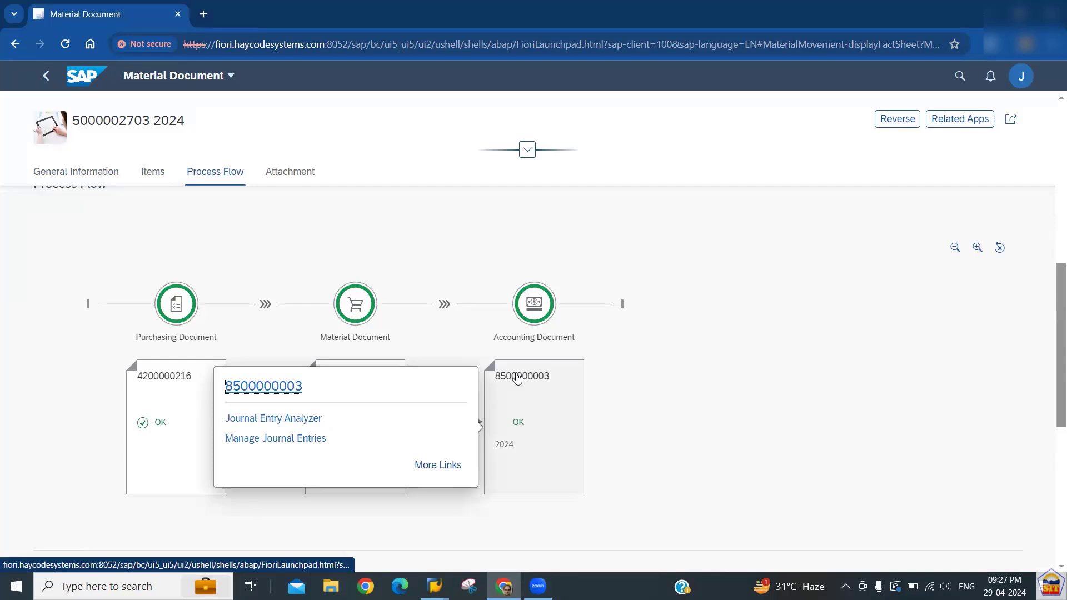
click(267, 421)
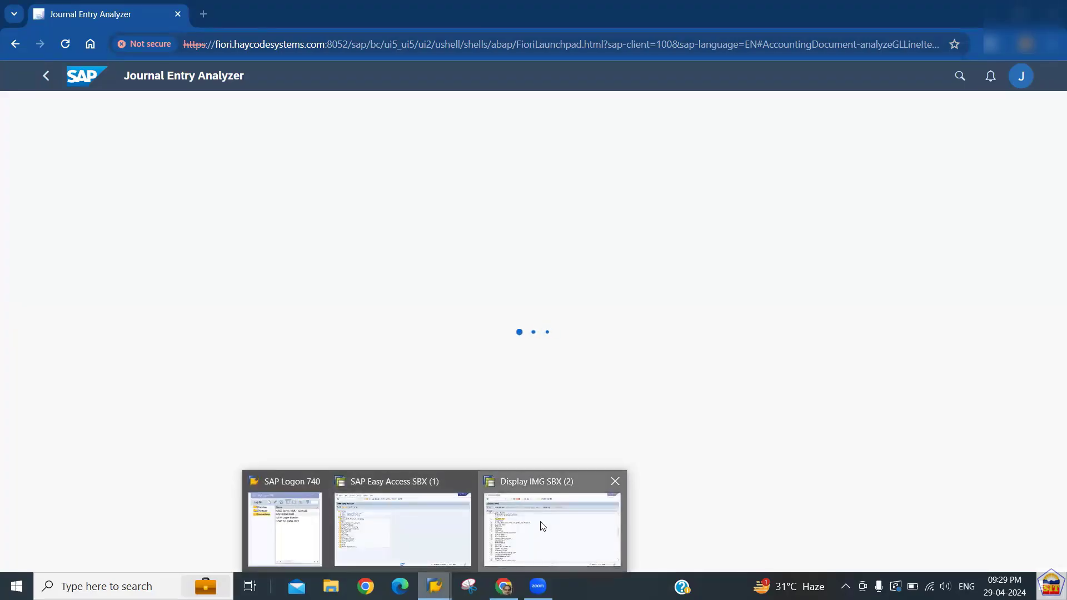
Step: Switch to the SAP GUI session showing Display IMG, leave it and run transaction ME23N
click(547, 519)
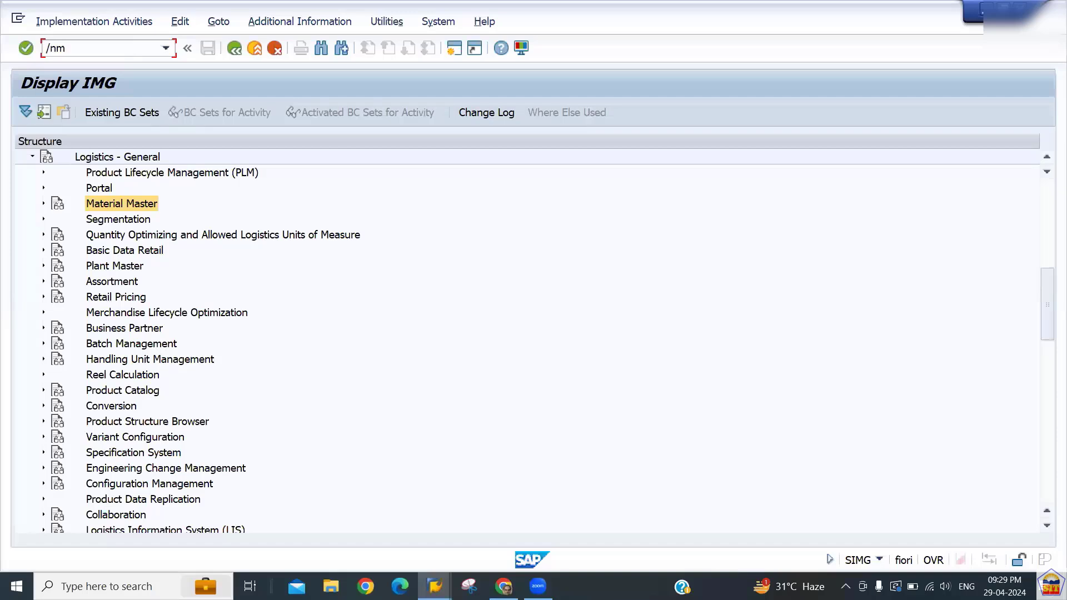
key(Return)
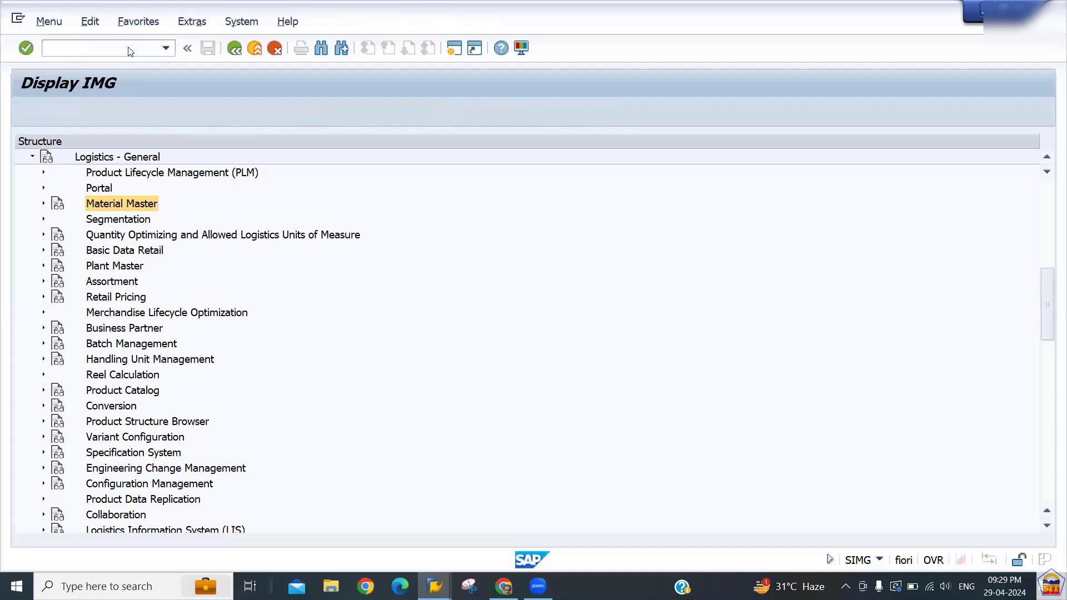
text(me)
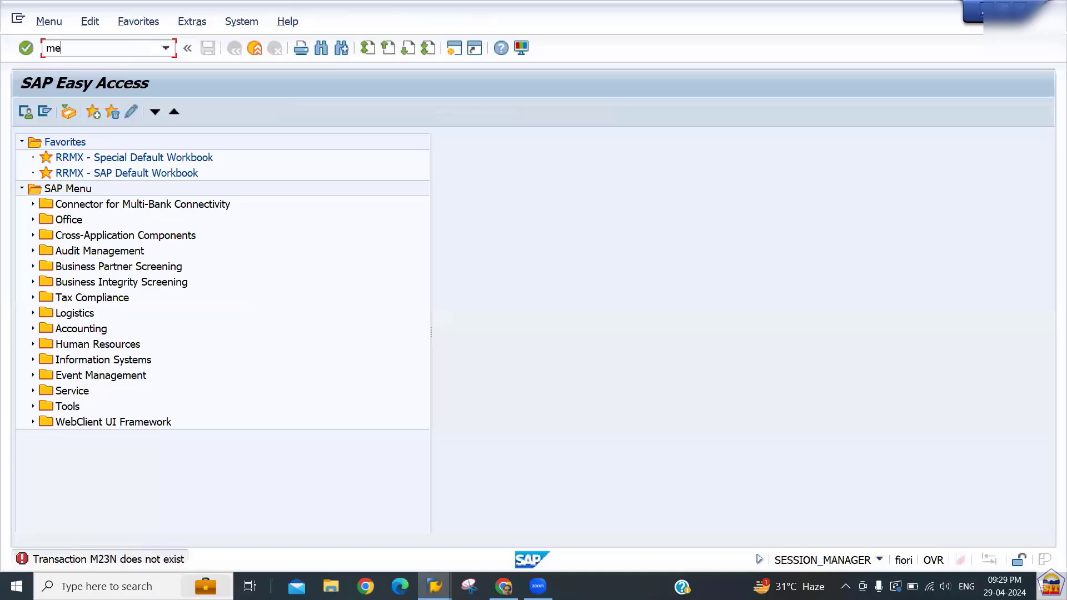
text(23n)
key(Return)
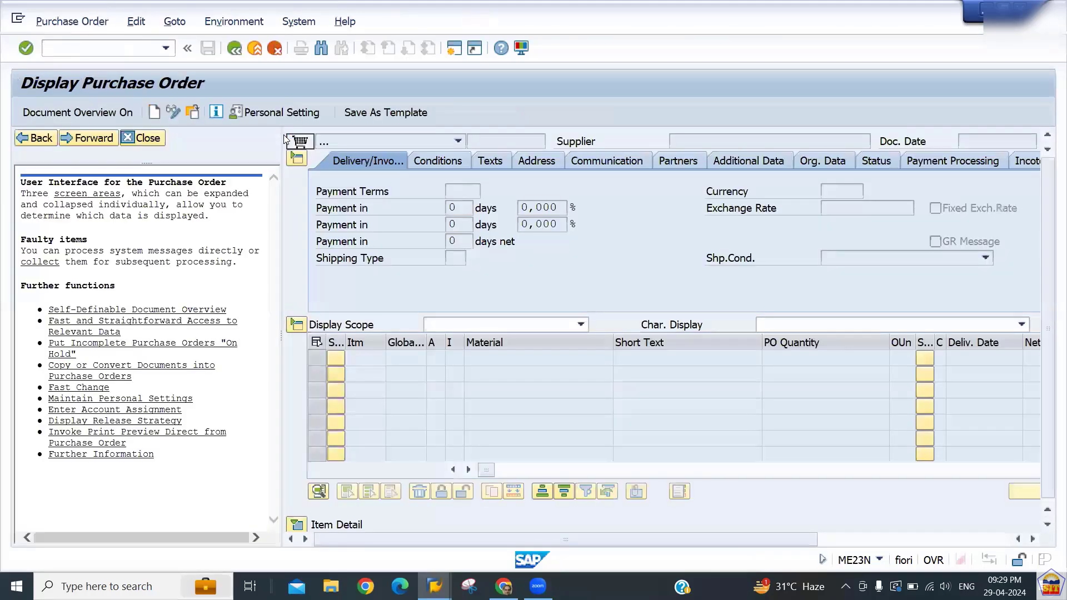
Step: List My purchase orders in the document overview, open the new Hitachi Air Conditioners LLC order and examine its item's Purchase Order History
click(140, 144)
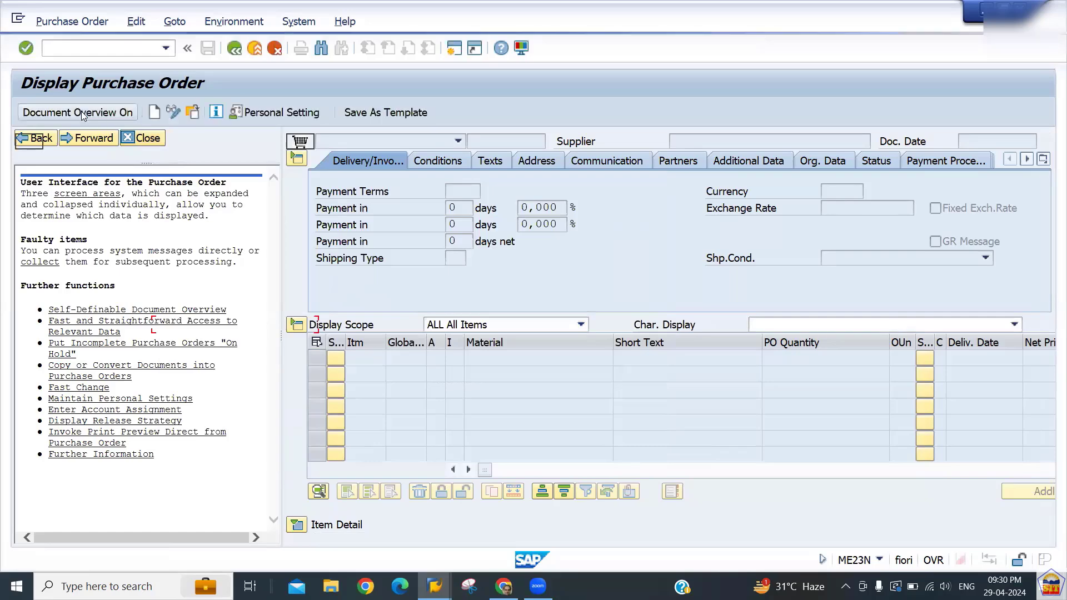
click(82, 113)
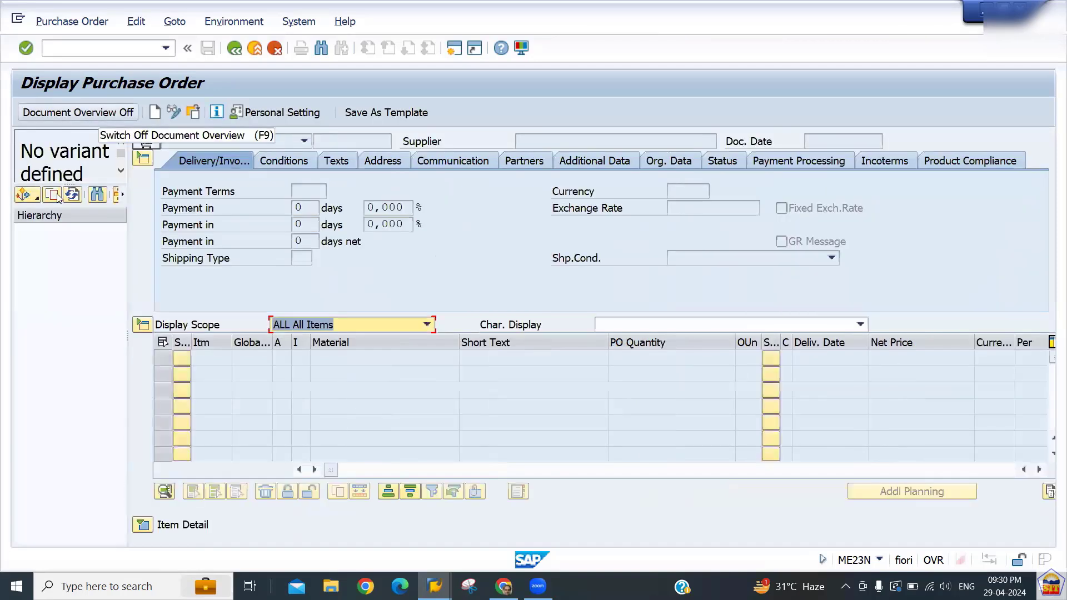
click(38, 199)
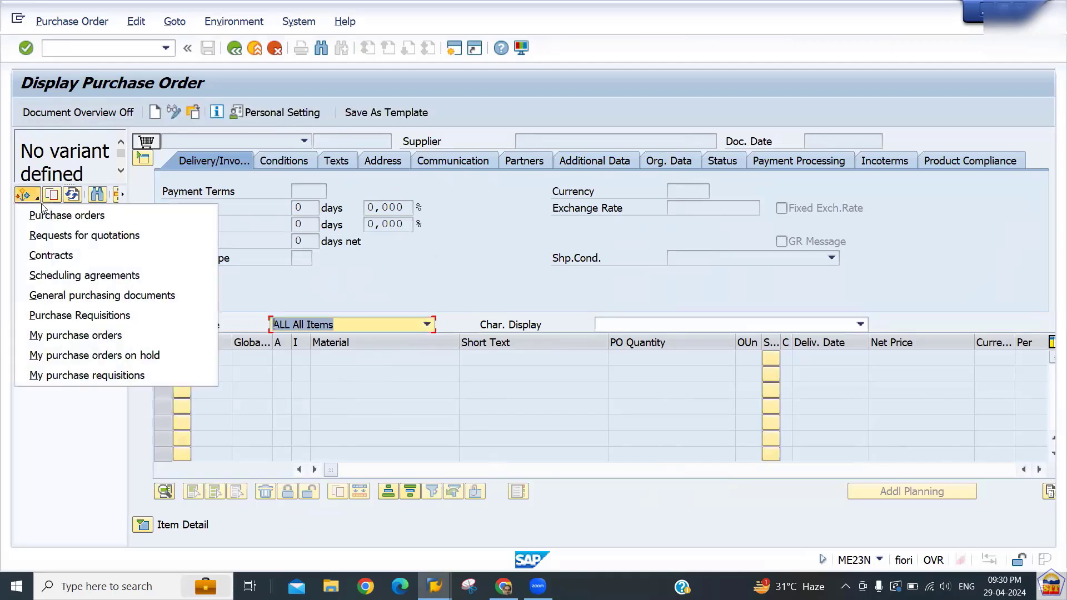
click(70, 336)
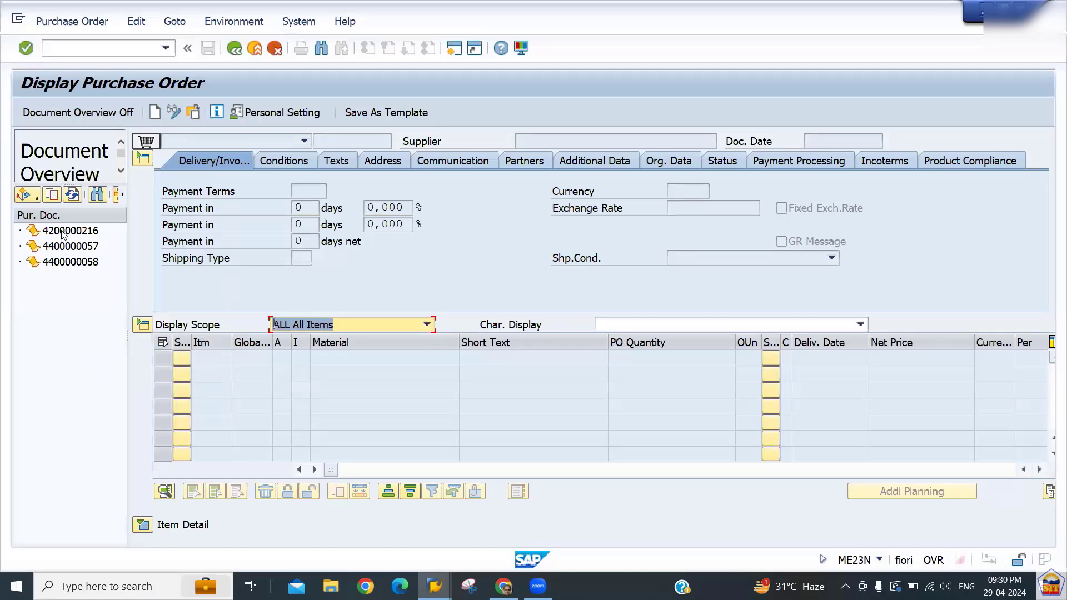
double_click(62, 231)
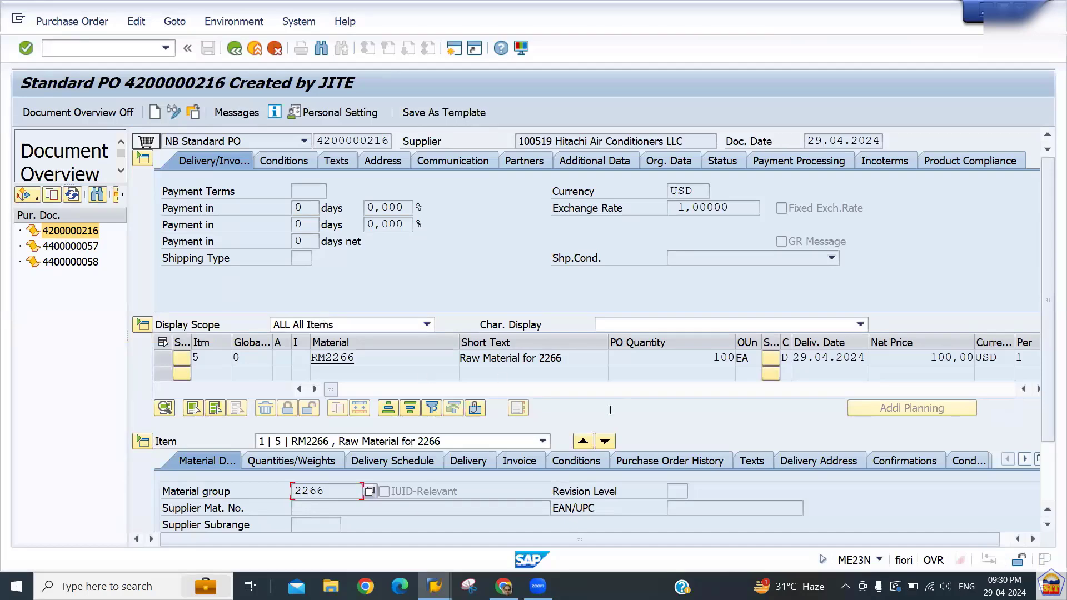
click(672, 461)
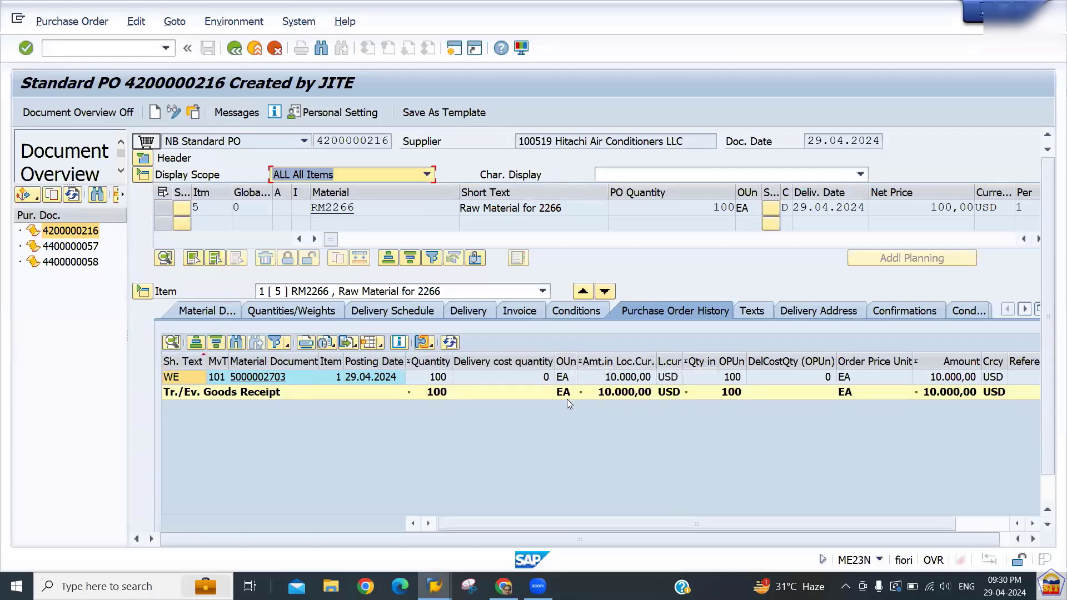
Step: Switch to Journal Entry Analyzer in the browser and examine the Raw Material Stock and GR/IR Clearing account lines
key(alt+Tab)
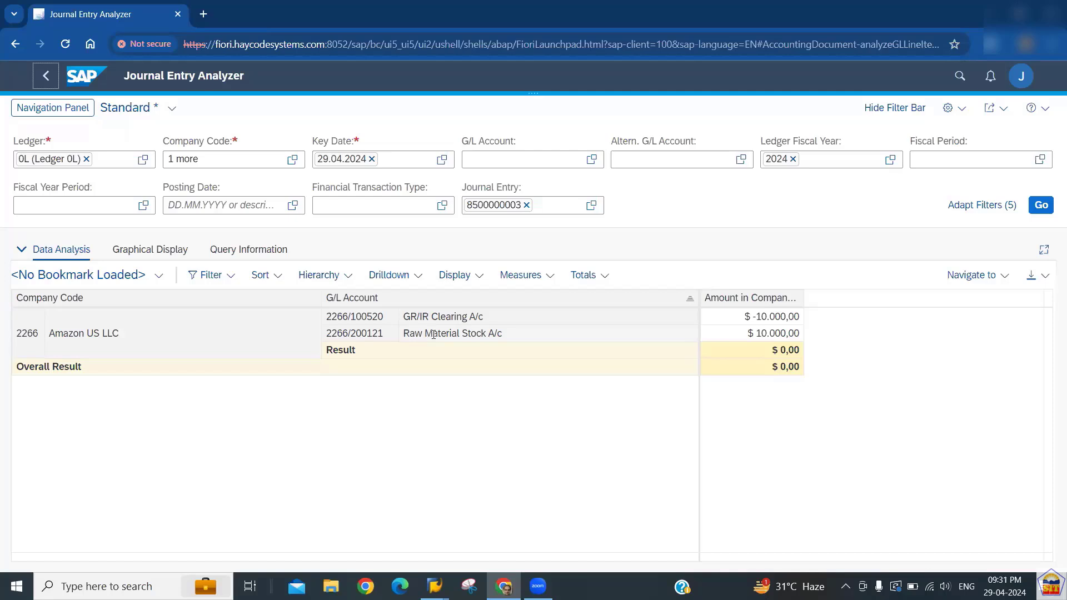
drag(417, 336, 535, 338)
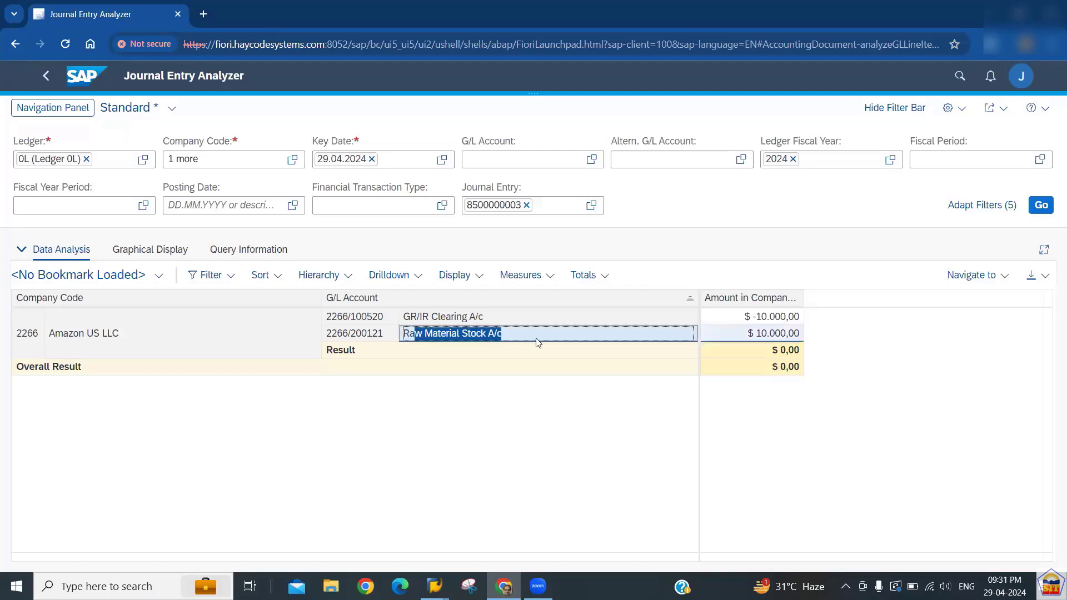
drag(439, 317, 525, 321)
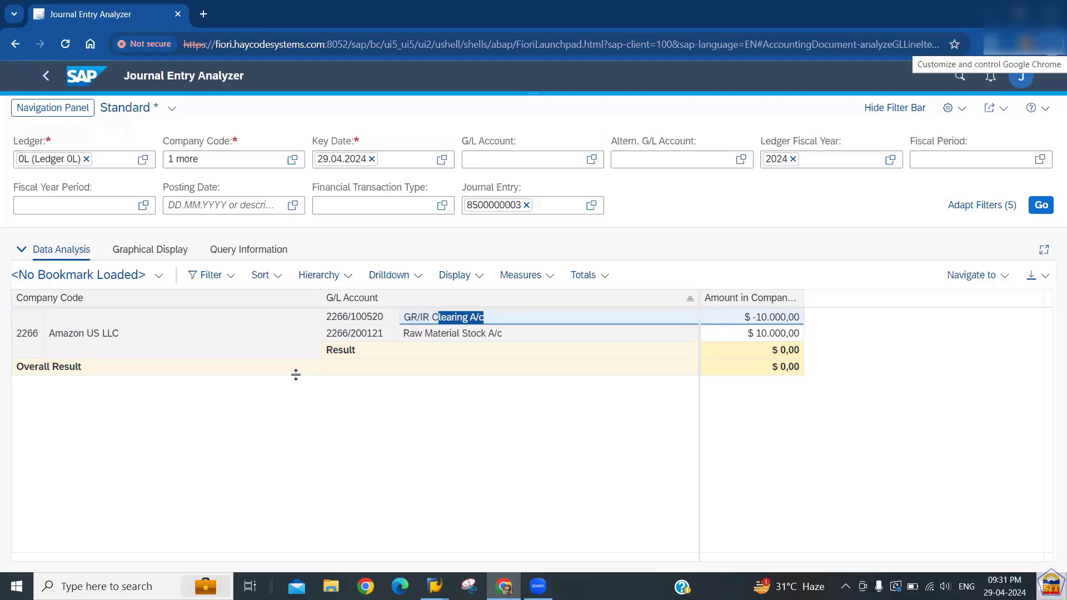
Step: Switch to SAP GUI, open the goods receipt's material document from the order history and display its accounting document from FI Documents
key(alt+Tab)
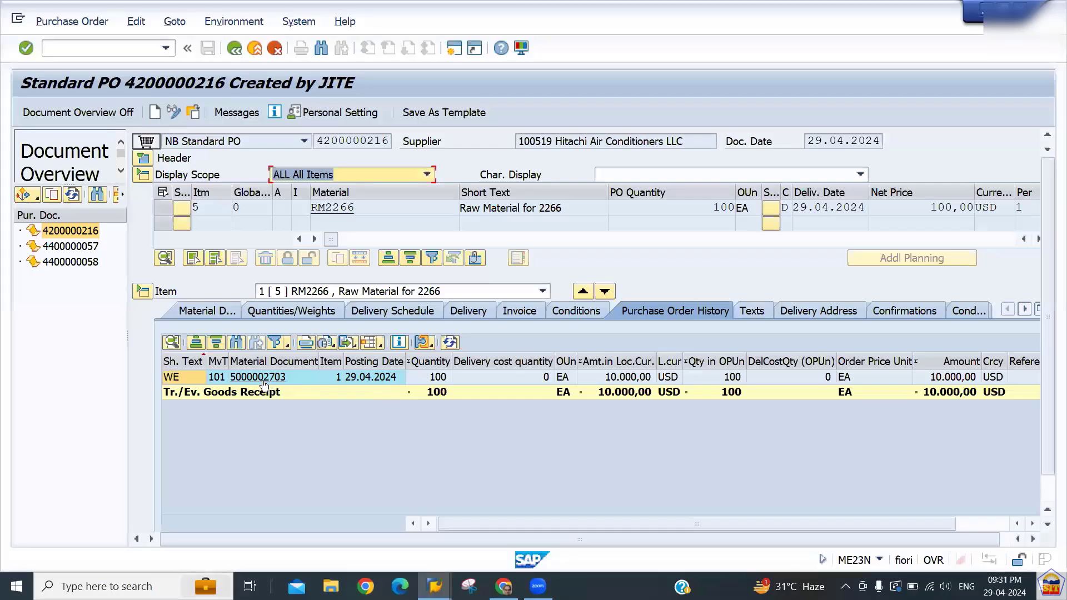
click(263, 381)
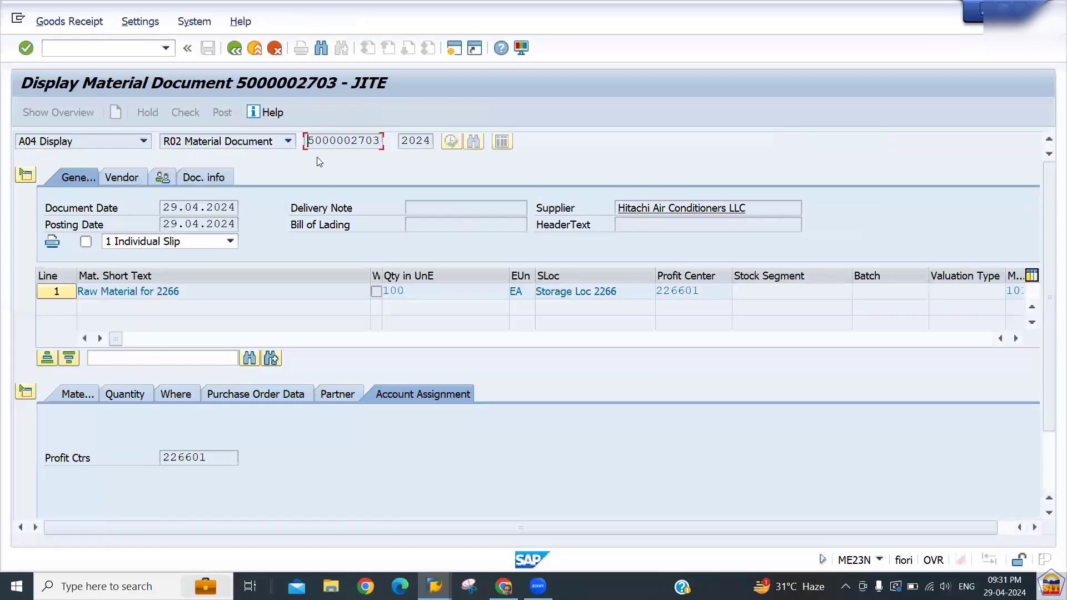
click(196, 179)
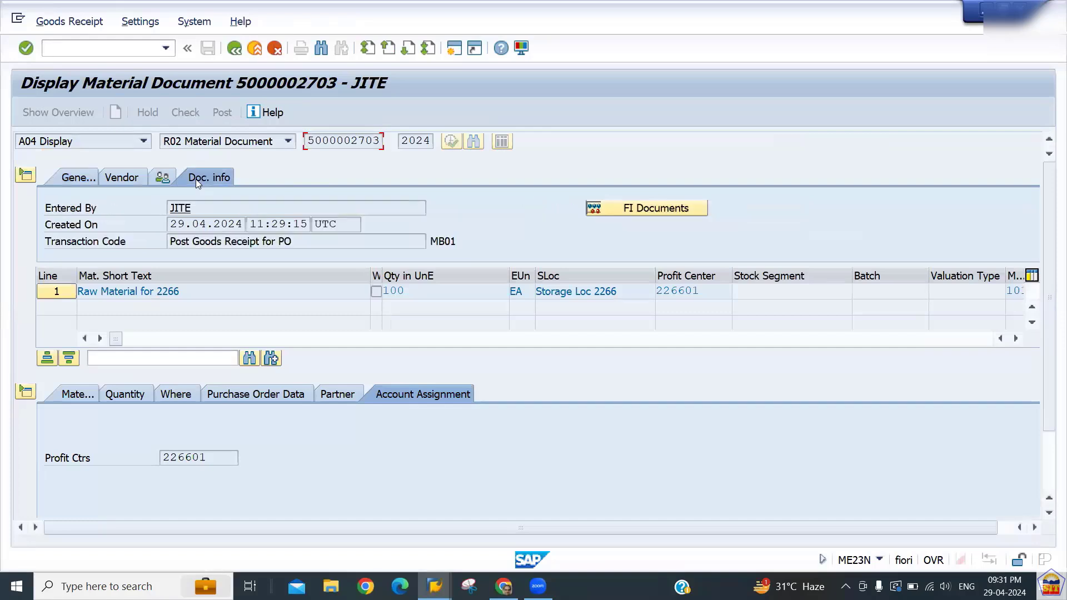
click(640, 211)
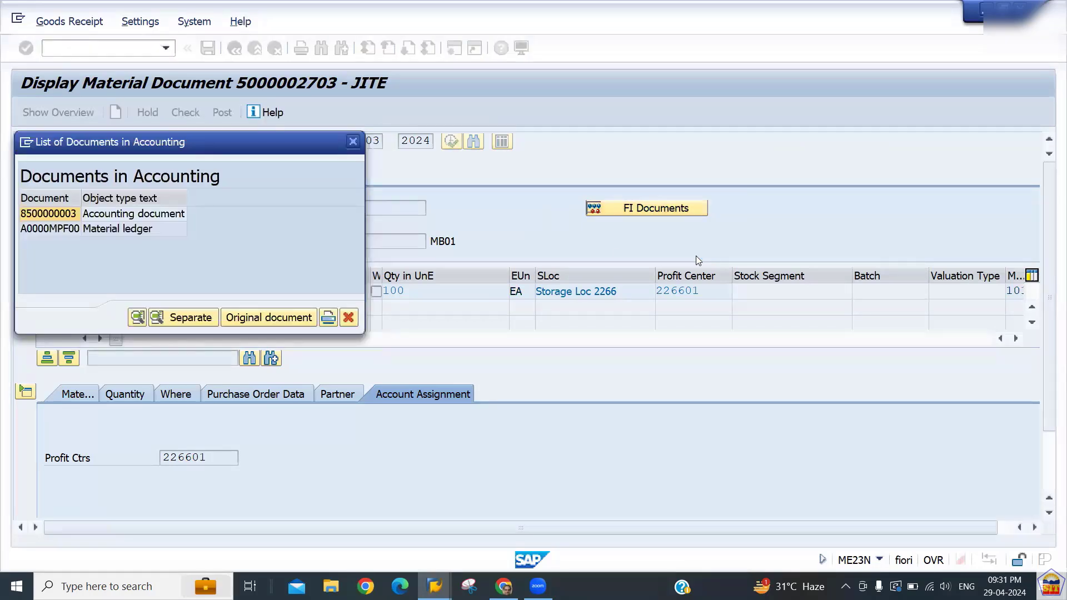
double_click(72, 214)
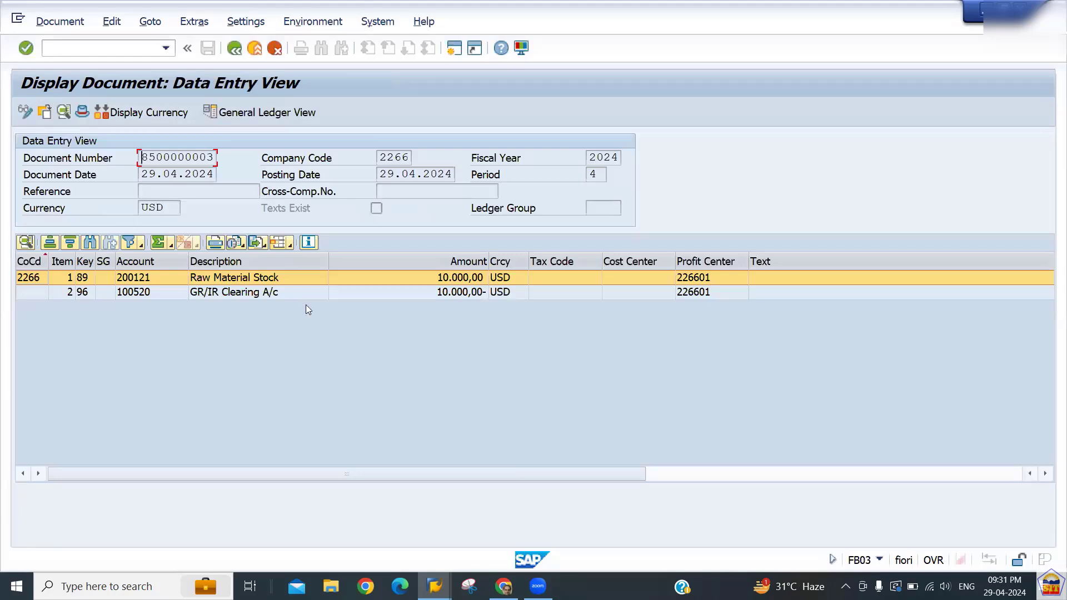
Step: Switch to the browser, return to the Fiori home page, search apps for "supplier invoice" and open Create Supplier Invoice
key(alt+Tab)
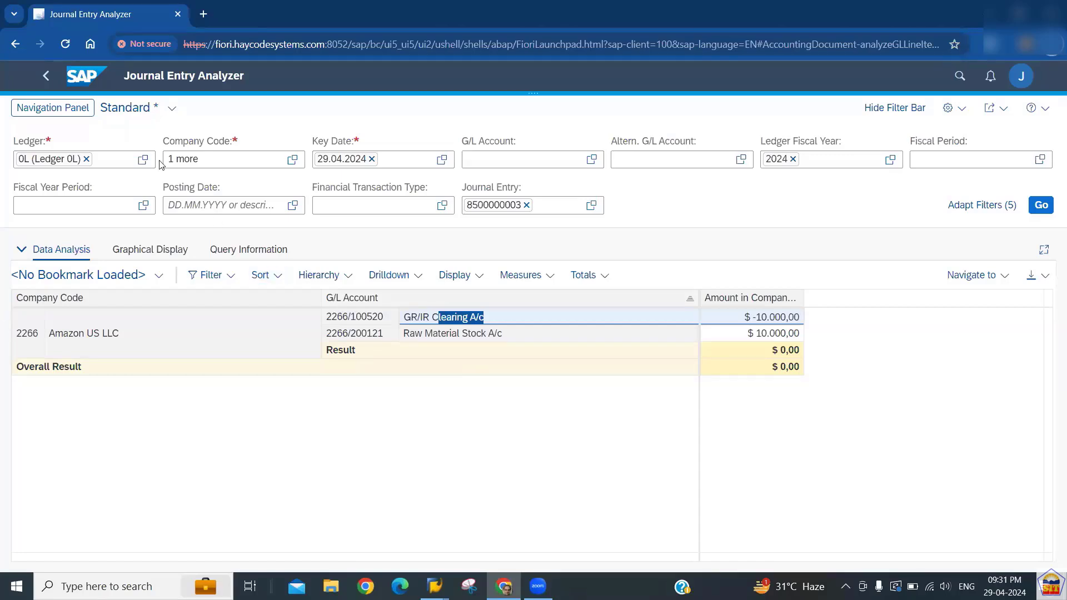
click(84, 86)
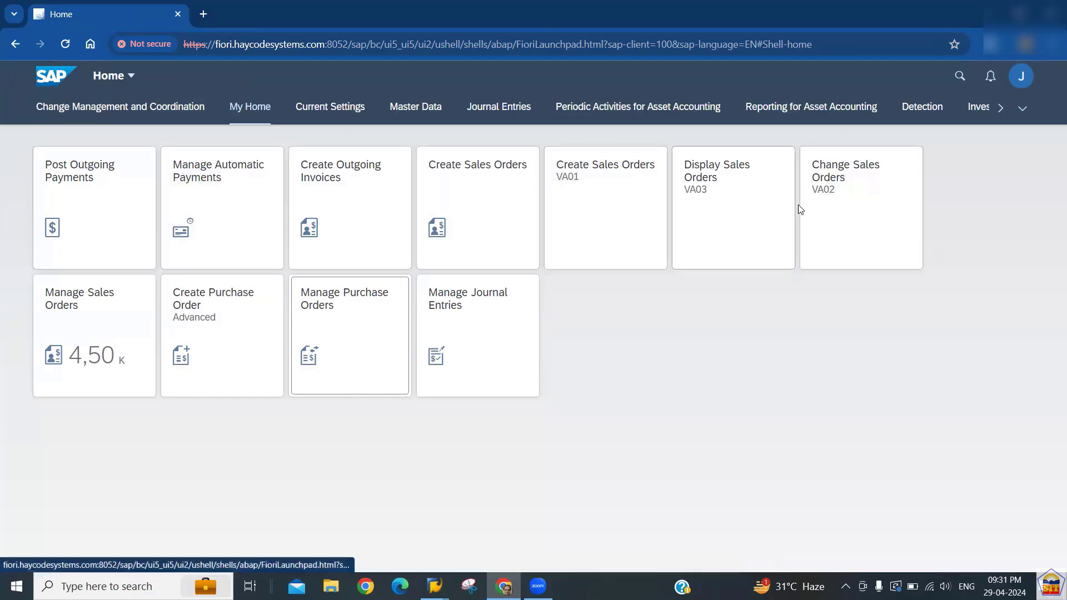
click(959, 76)
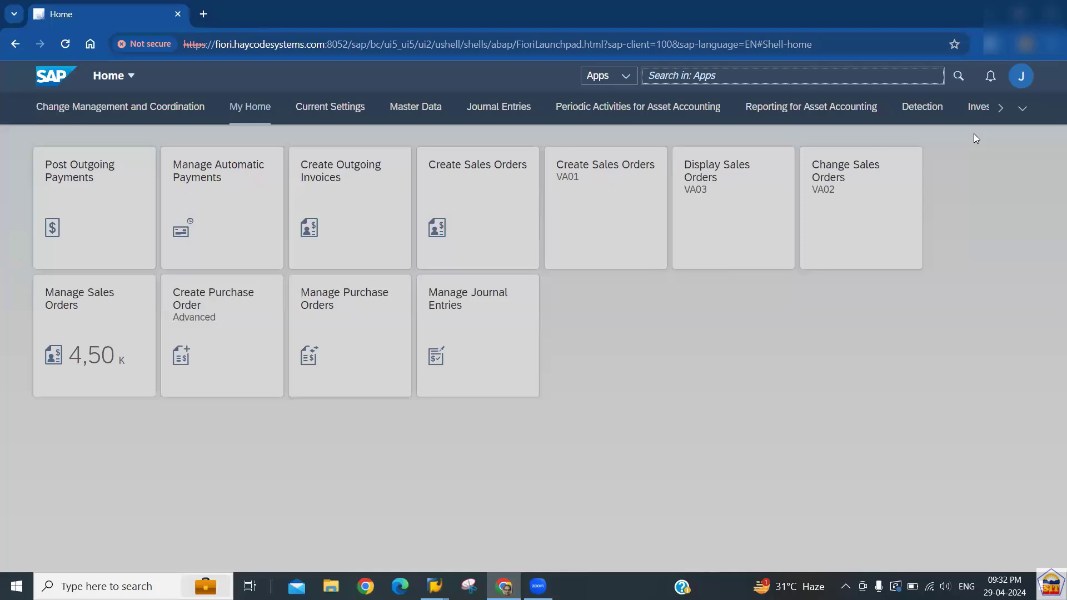
text(suppli)
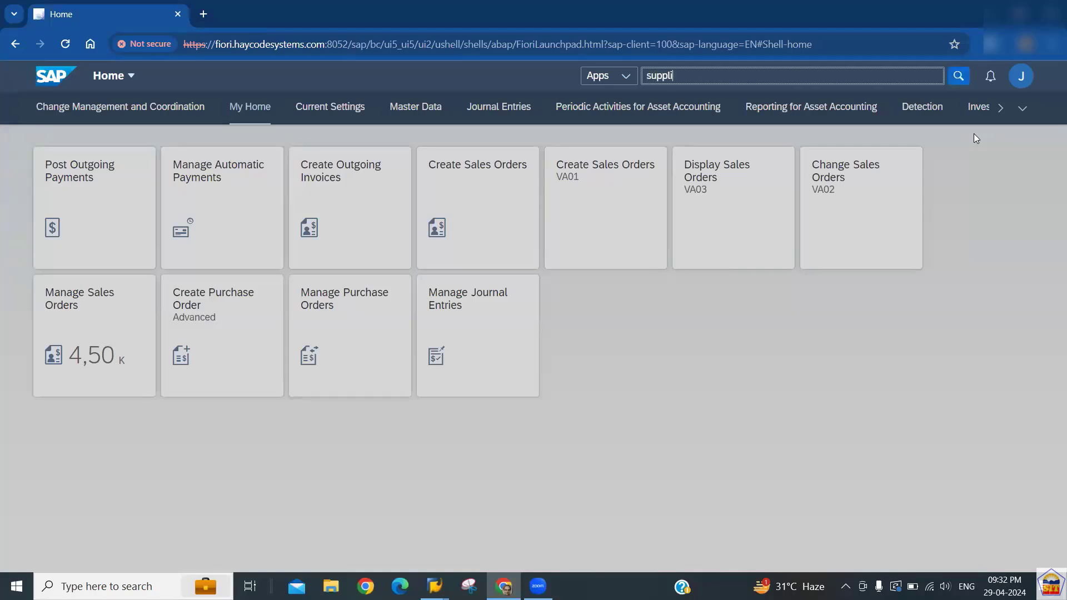
text(er in)
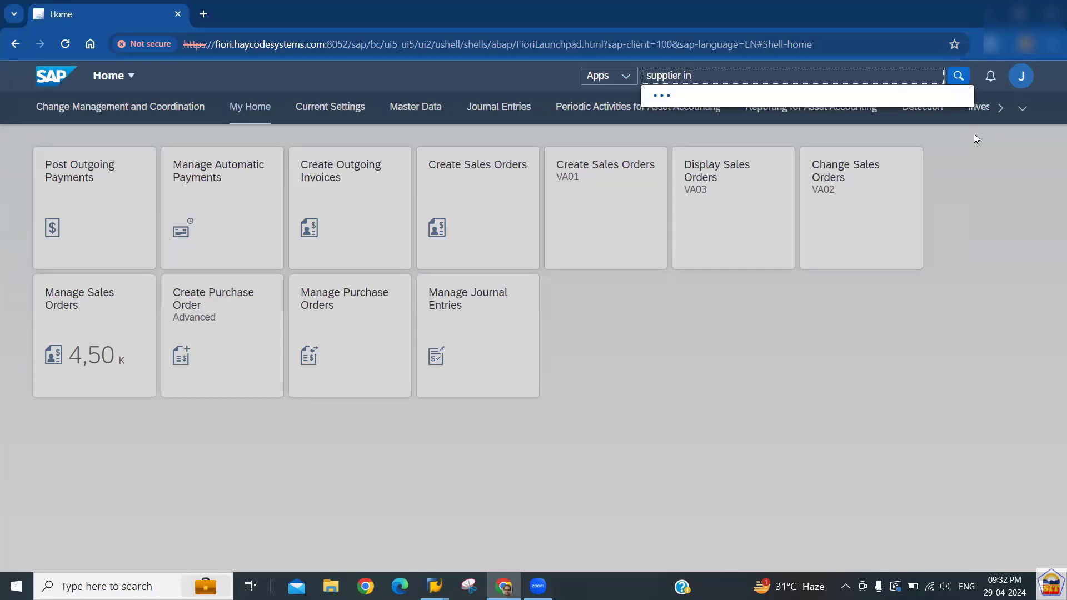
text(oiv)
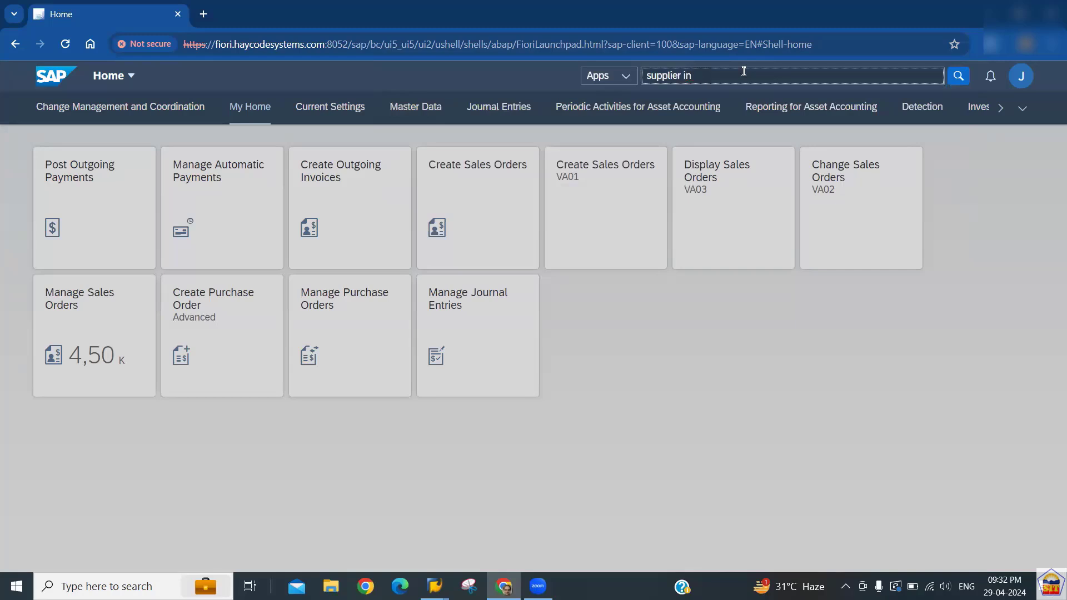
text(voice)
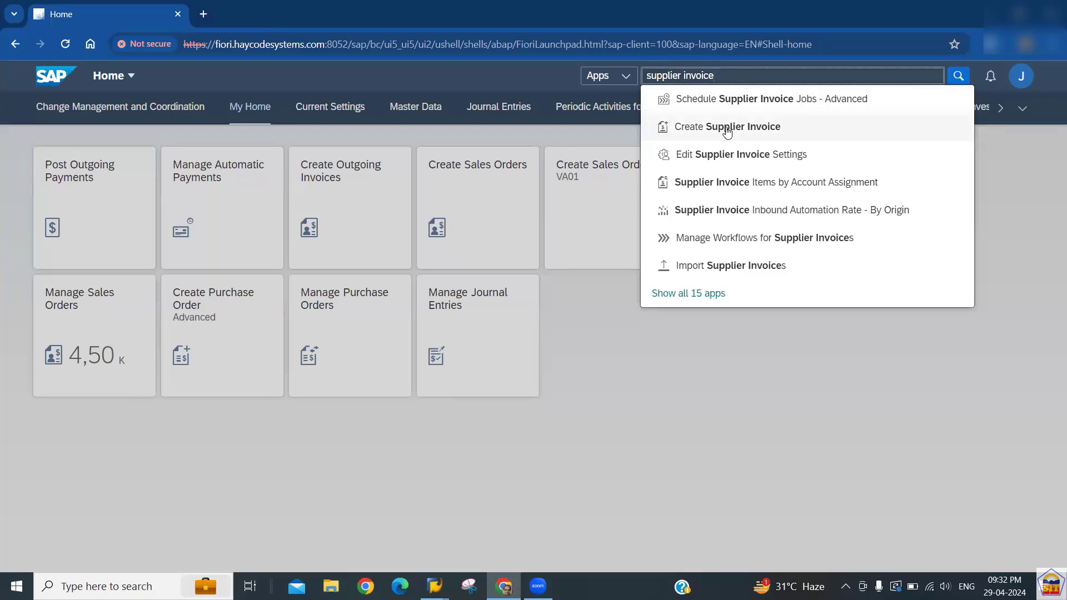
click(726, 128)
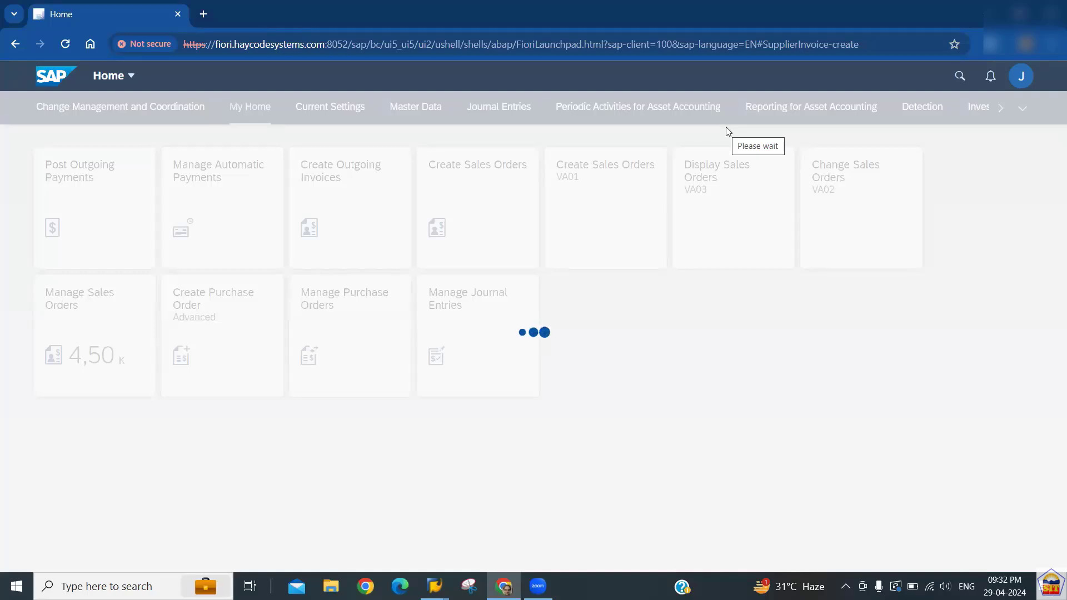
Step: Switch to SAP GUI, leave the accounting document to return to the Hitachi Air Conditioners LLC purchase order, and copy its order number
key(alt+Tab)
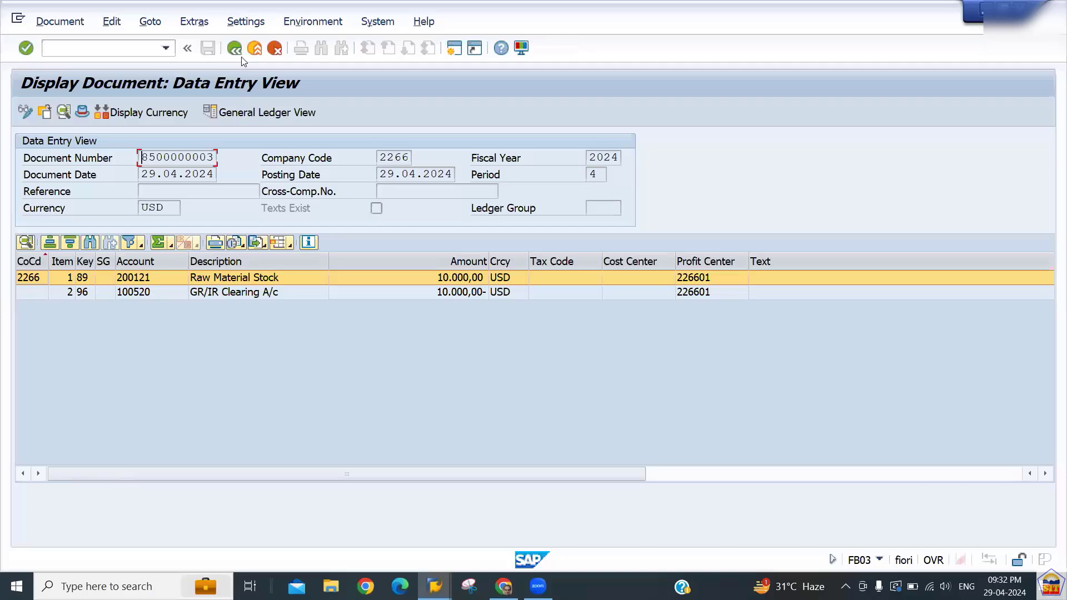
click(234, 48)
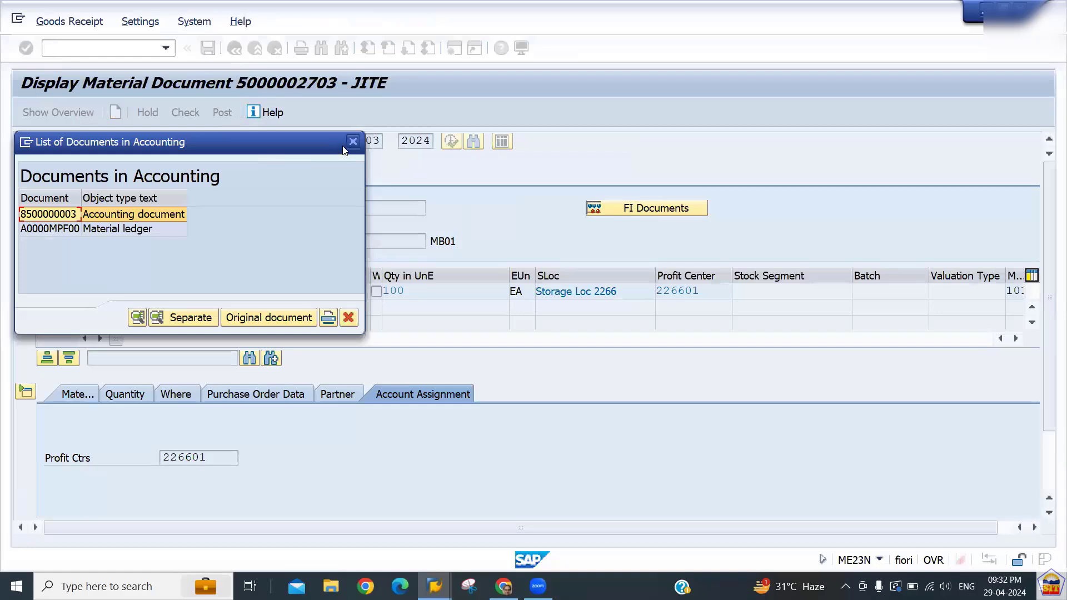
click(351, 141)
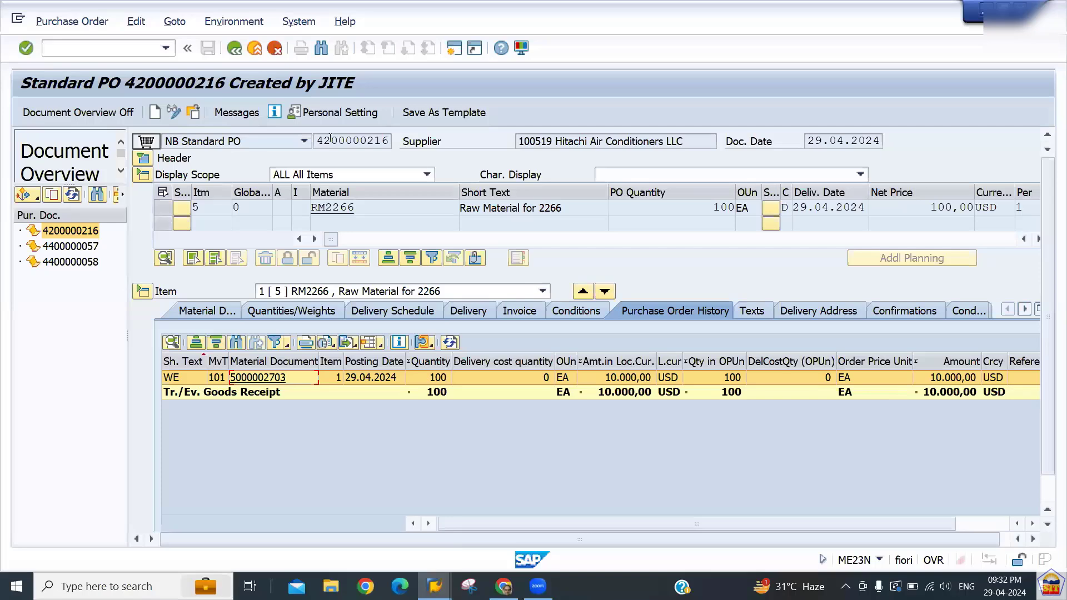
drag(320, 140, 484, 151)
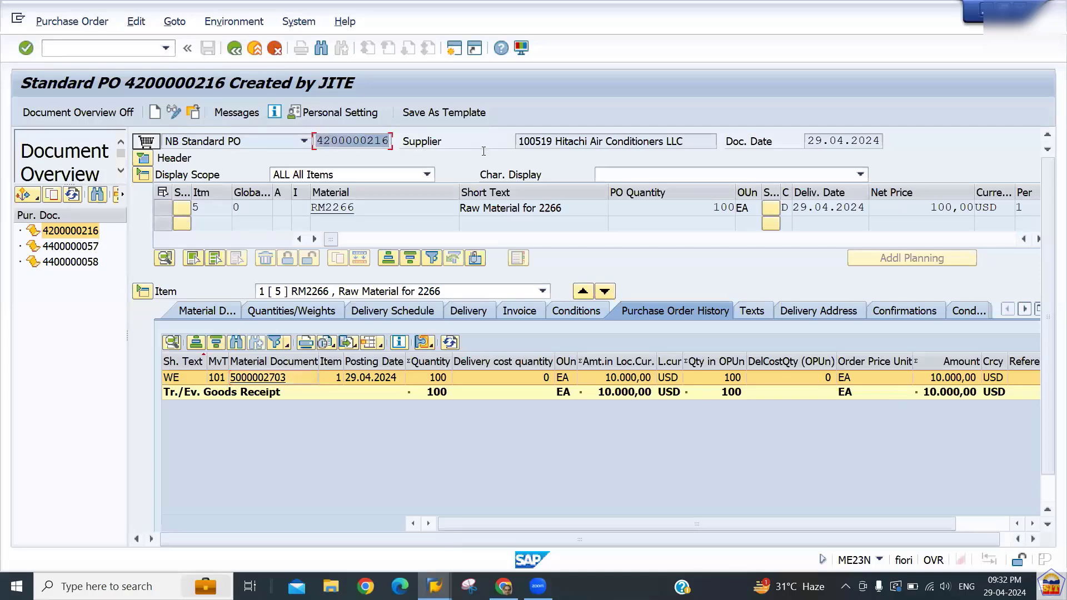
key(ctrl+c)
Step: Switch to the browser and assign the copied purchase order as the new supplier invoice's purchasing document reference
key(alt+Tab)
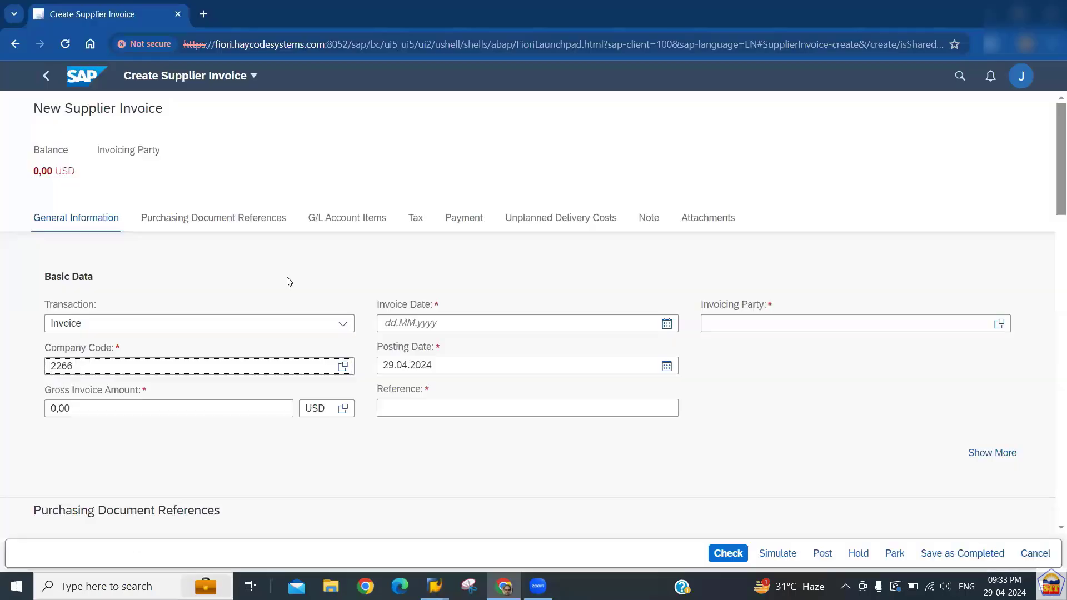
drag(1058, 149, 1058, 223)
click(542, 293)
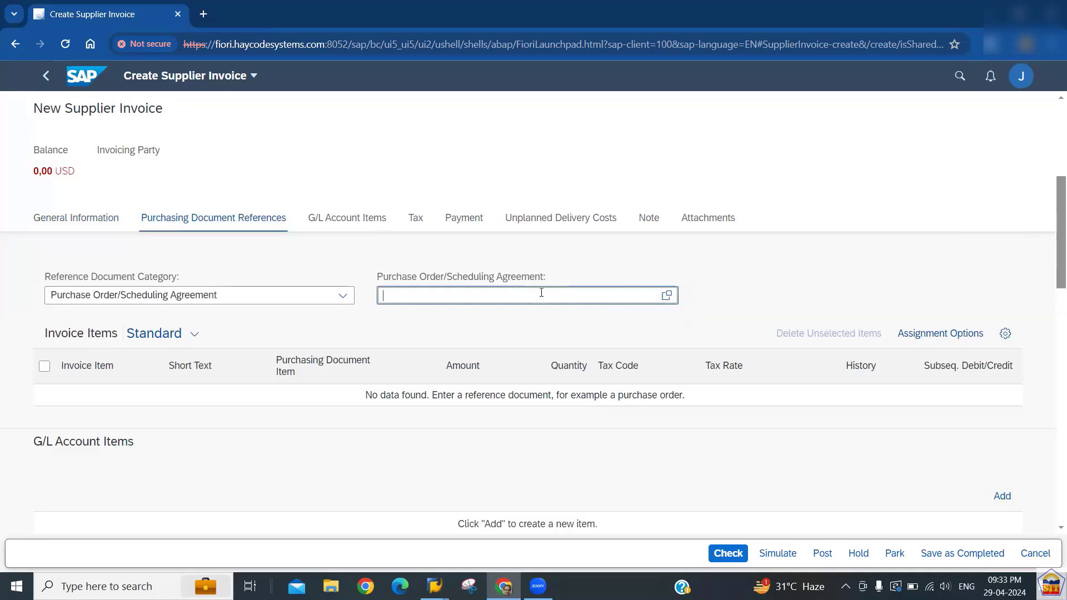
key(ctrl+v)
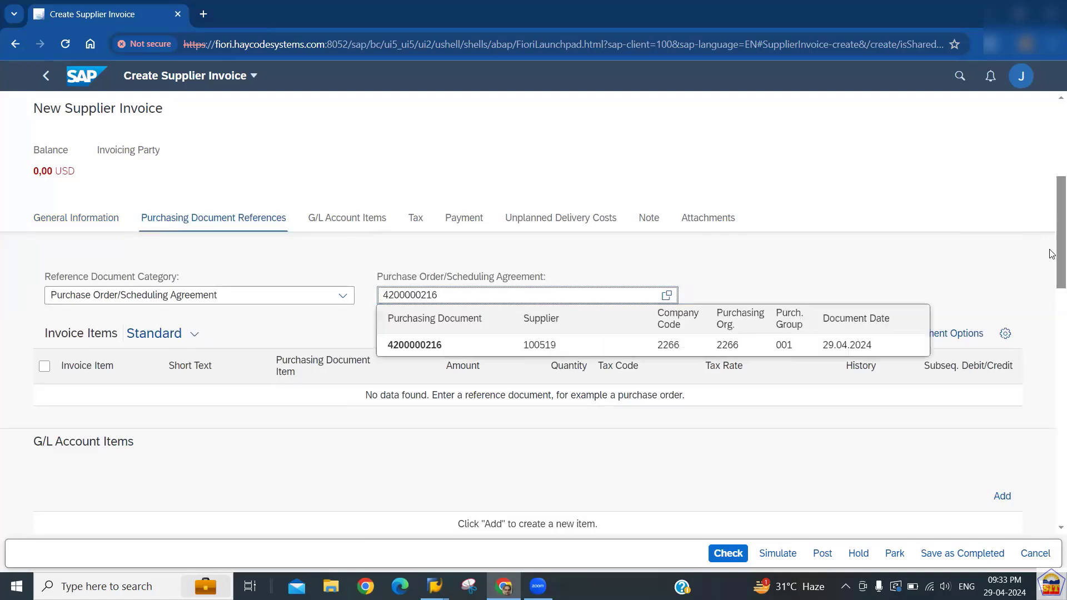
click(849, 346)
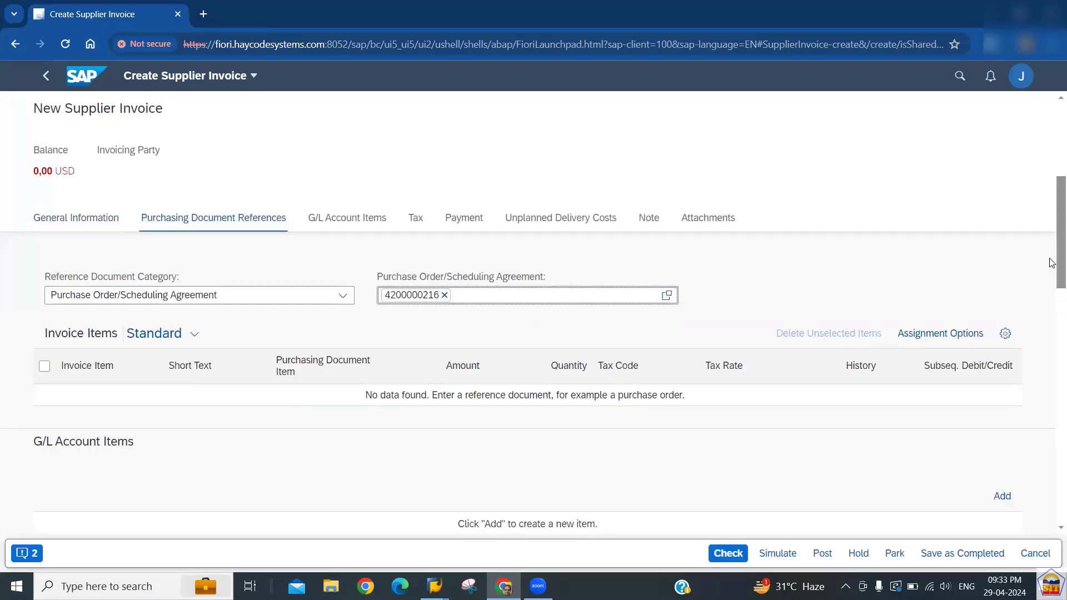
Step: Set the Invoice Date to 29.04.2024 and paste the purchase order number as the invoice's Reference
scroll(1052, 263, up, 5)
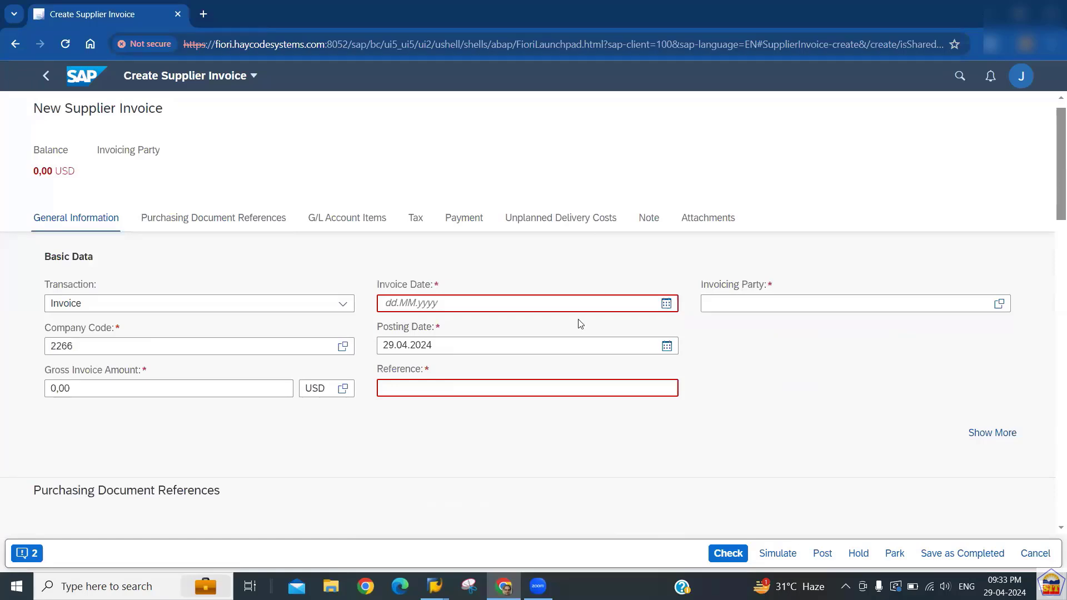
click(504, 303)
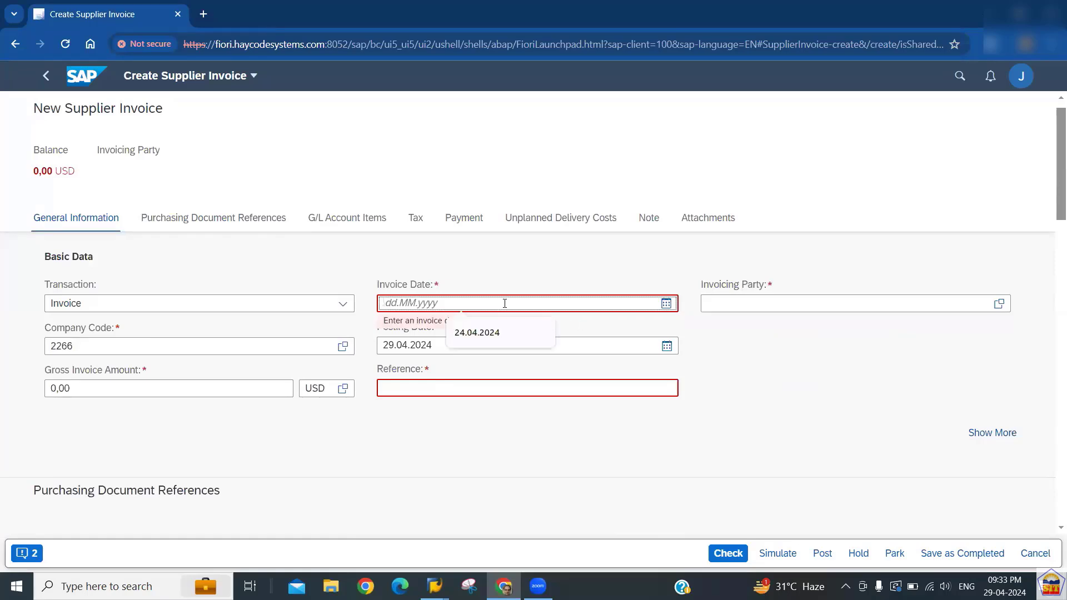
text(29.04.)
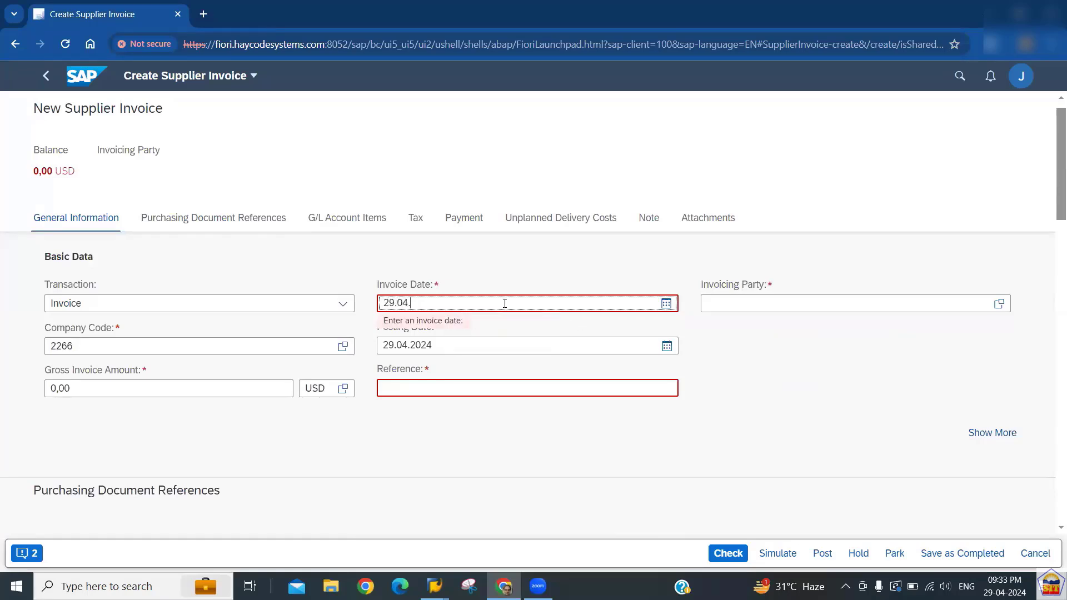
text(2024)
key(Tab)
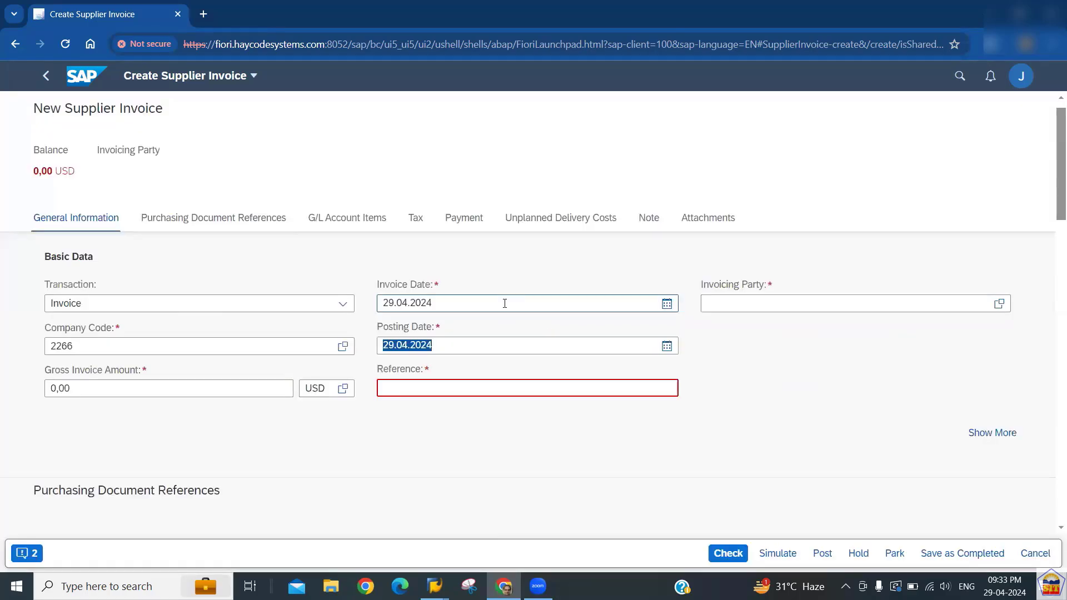
click(530, 387)
key(ctrl+v)
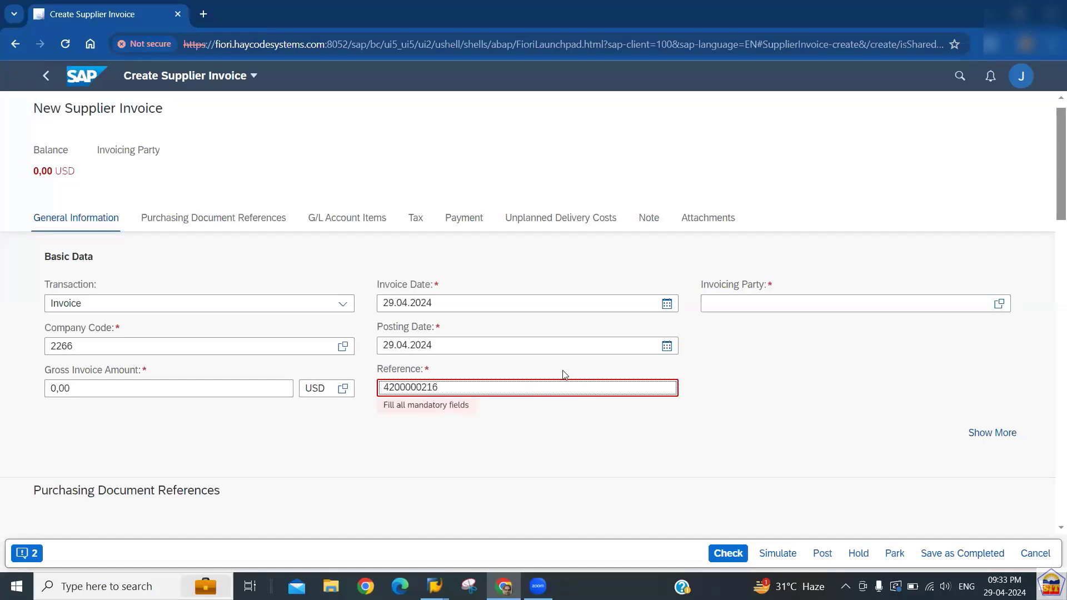
click(766, 330)
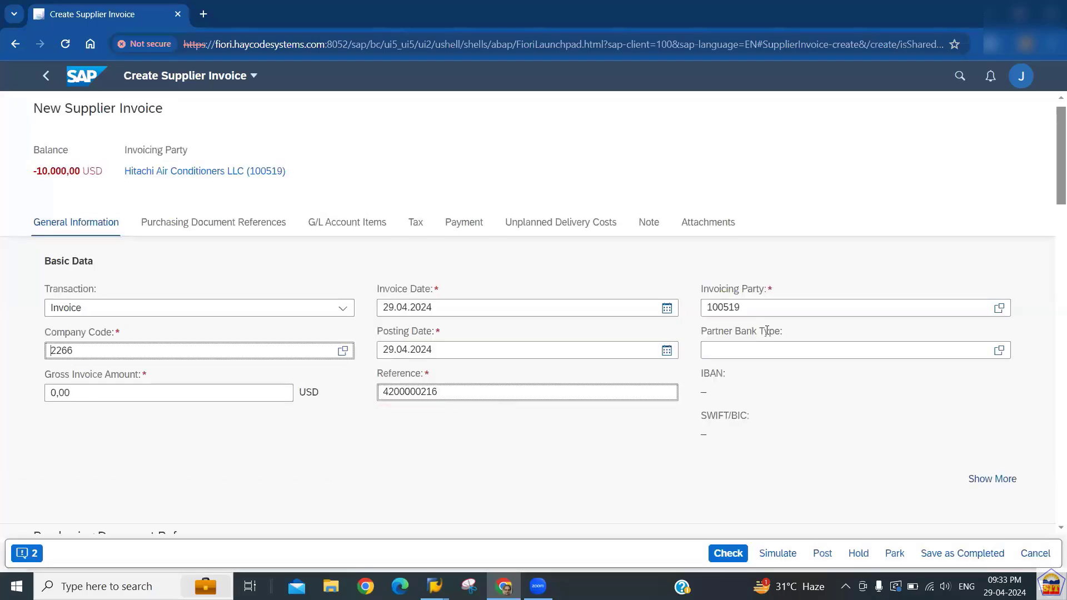
drag(768, 312, 655, 313)
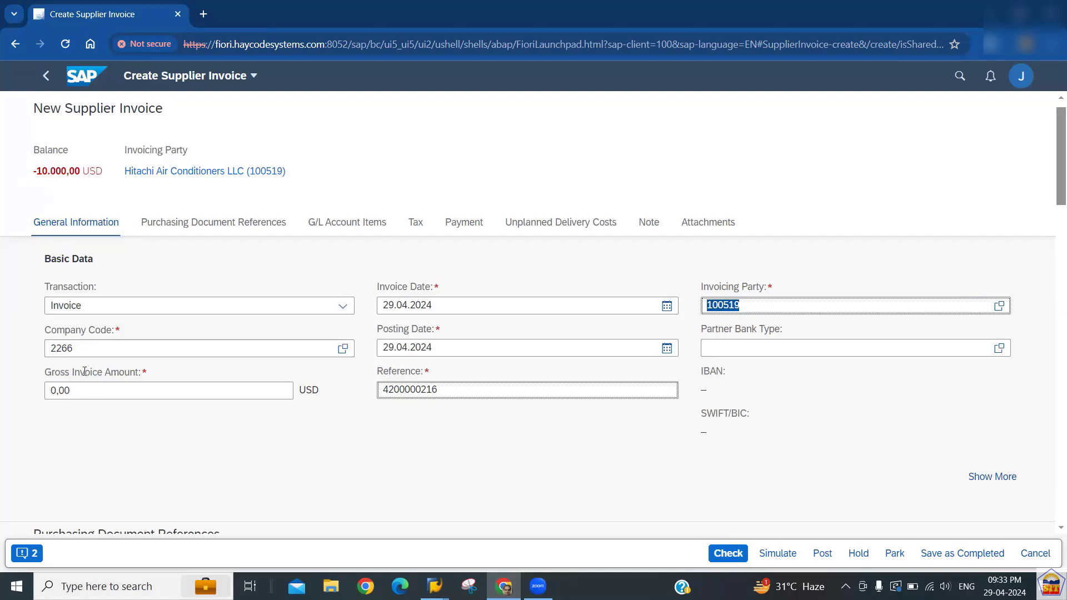
Step: Set the Gross Invoice Amount of the supplier invoice to 10000 USD
click(102, 394)
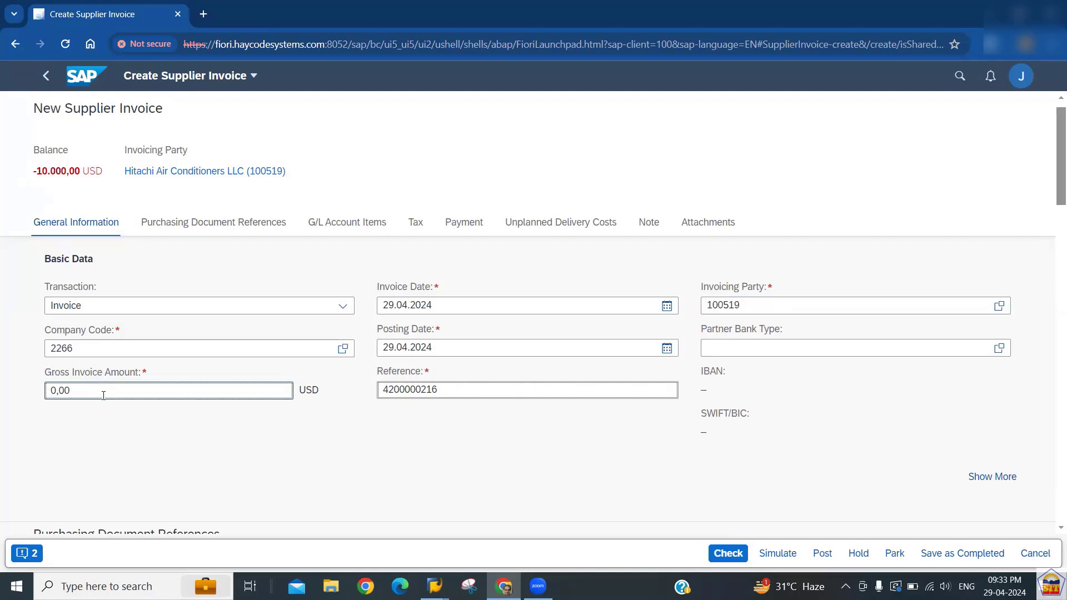
key(BackSpace)
text(10000)
key(Return)
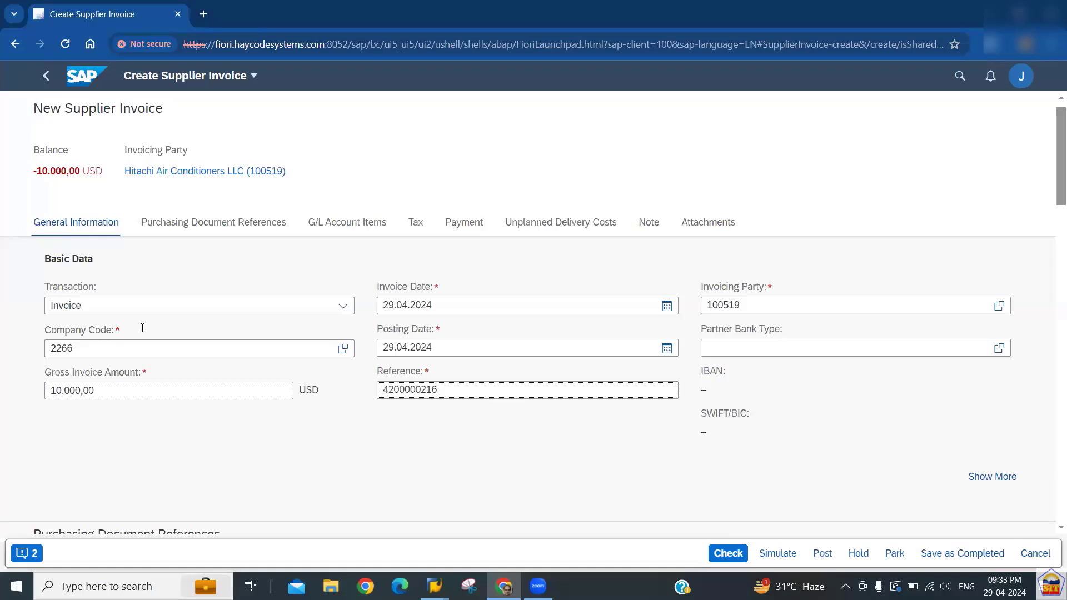
Step: Check and post the supplier invoice, and open the posted invoice document
click(728, 554)
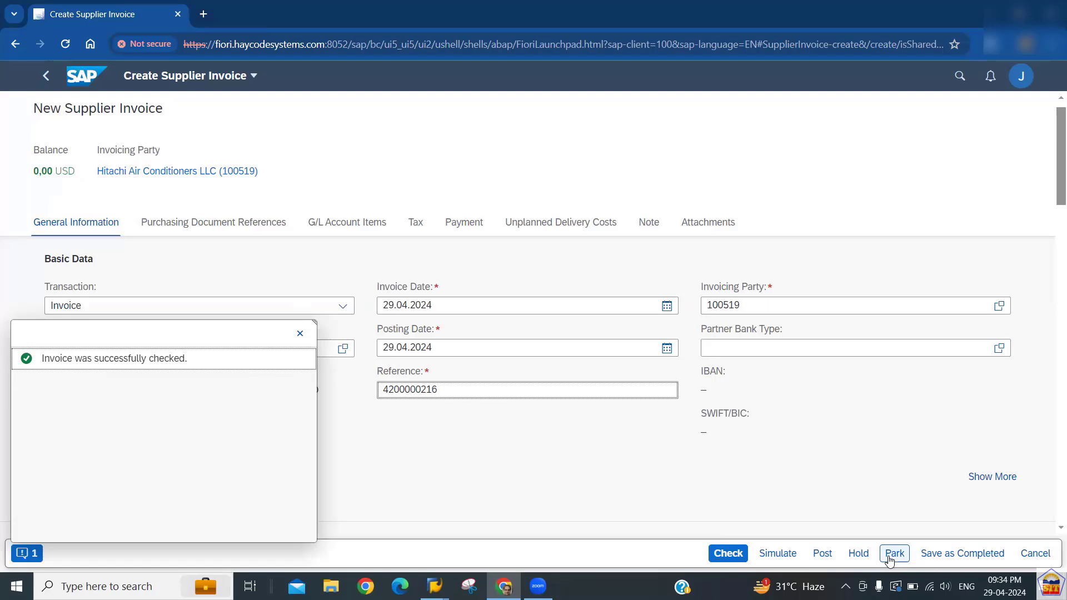
click(823, 557)
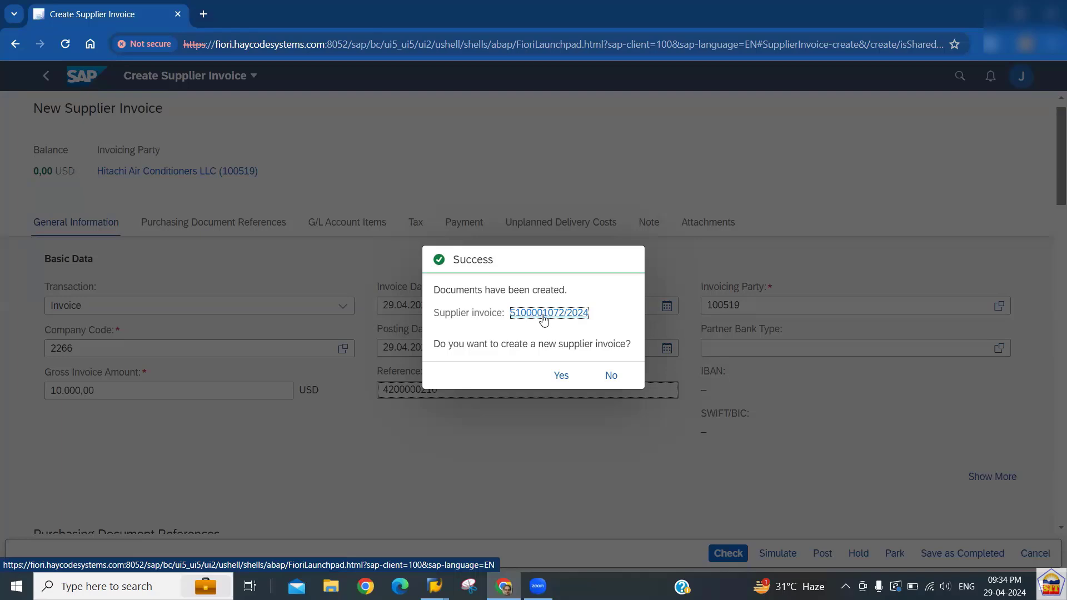
click(554, 313)
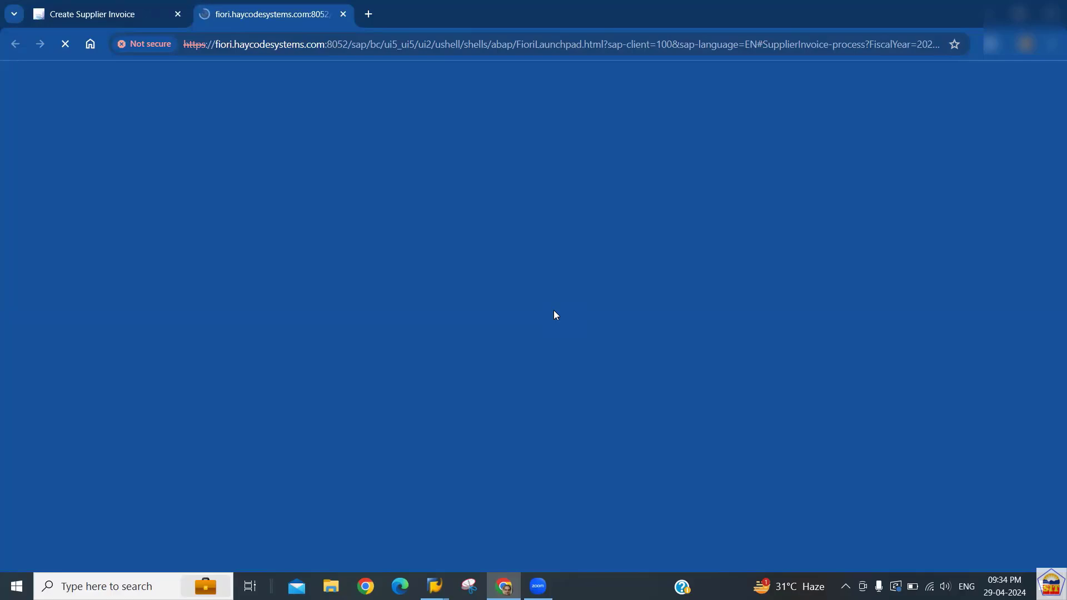
Step: Switch to SAP GUI, run transaction FBL1N and list the open items of supplier Hitachi Air Conditioners LLC in company code 2266
key(alt+Tab)
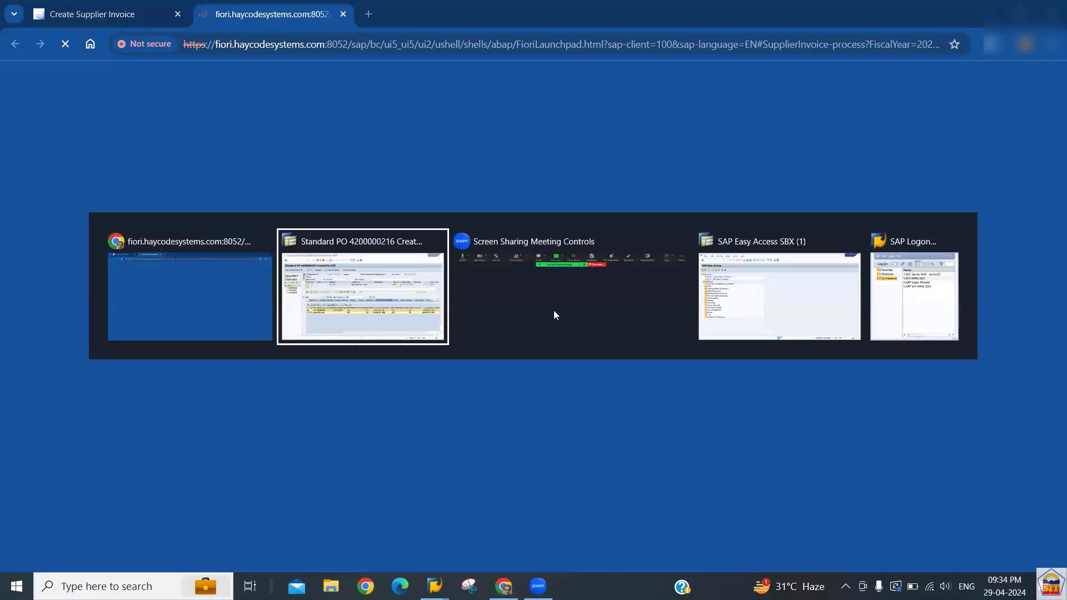
text(/)
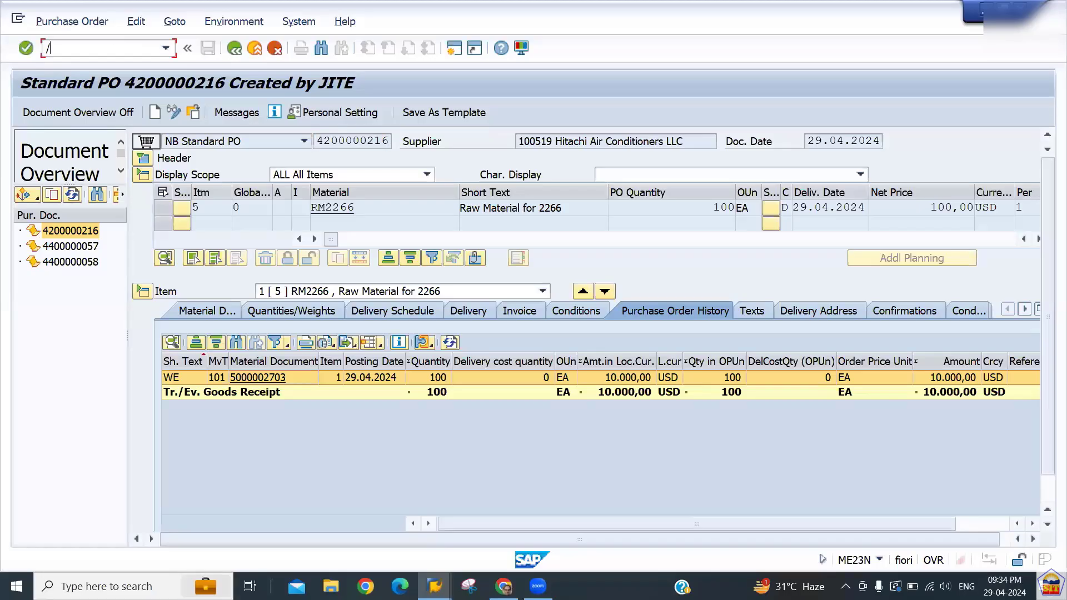
text(nfbl)
text(3n)
key(Return)
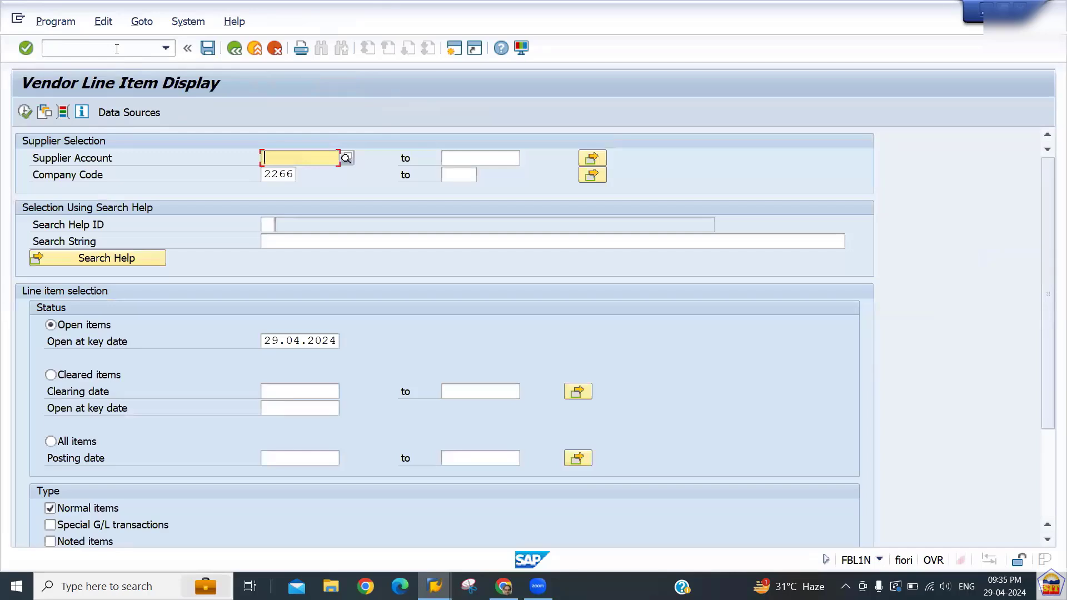
text(100519)
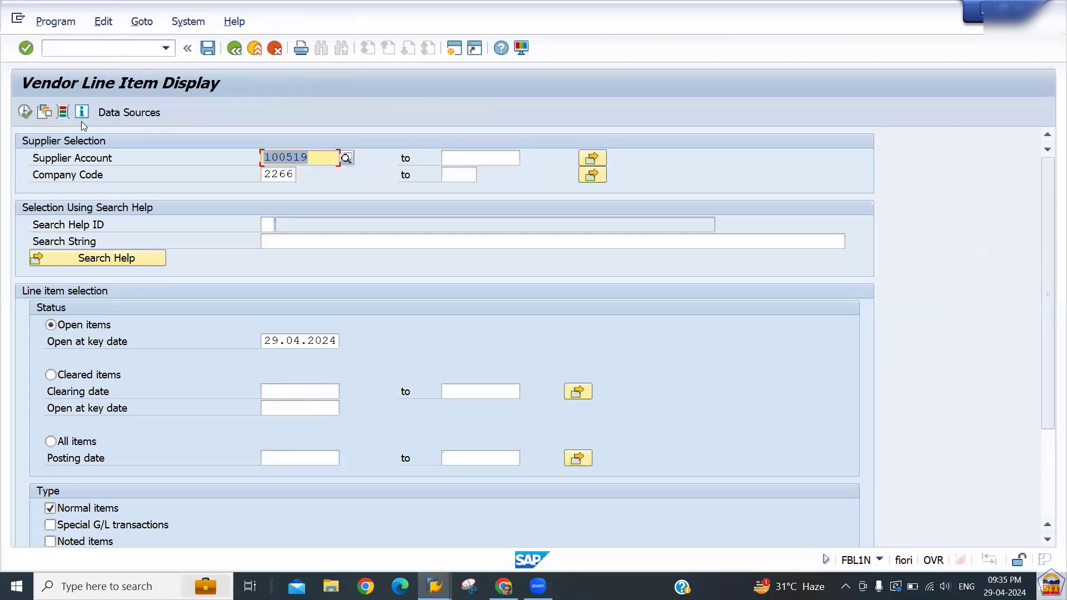
click(23, 111)
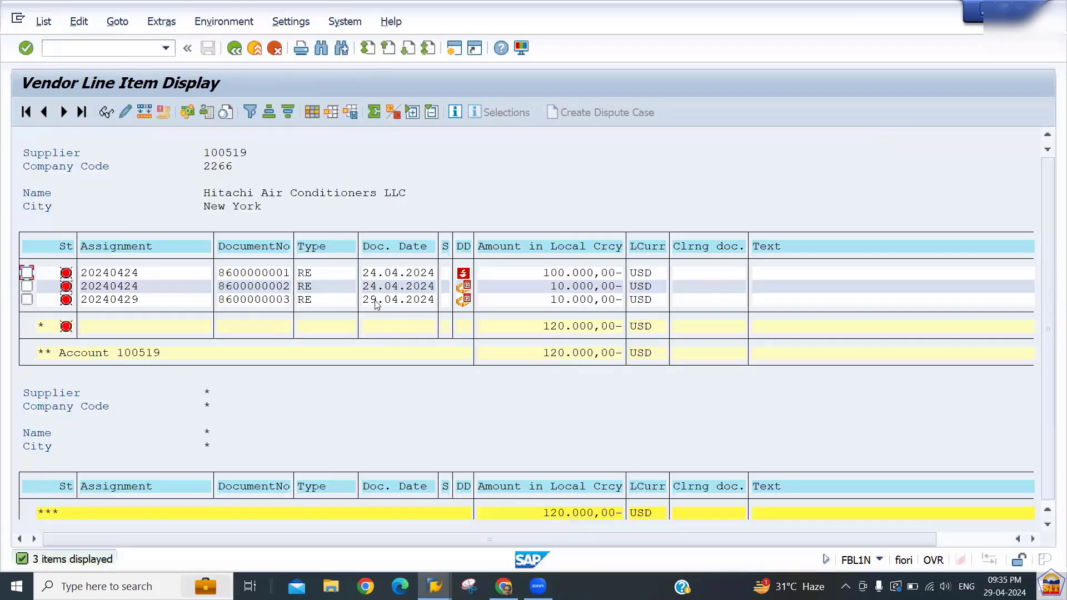
Step: Examine the document date, amount and document number of the supplier's 29.04.2024 line item
click(374, 301)
click(584, 300)
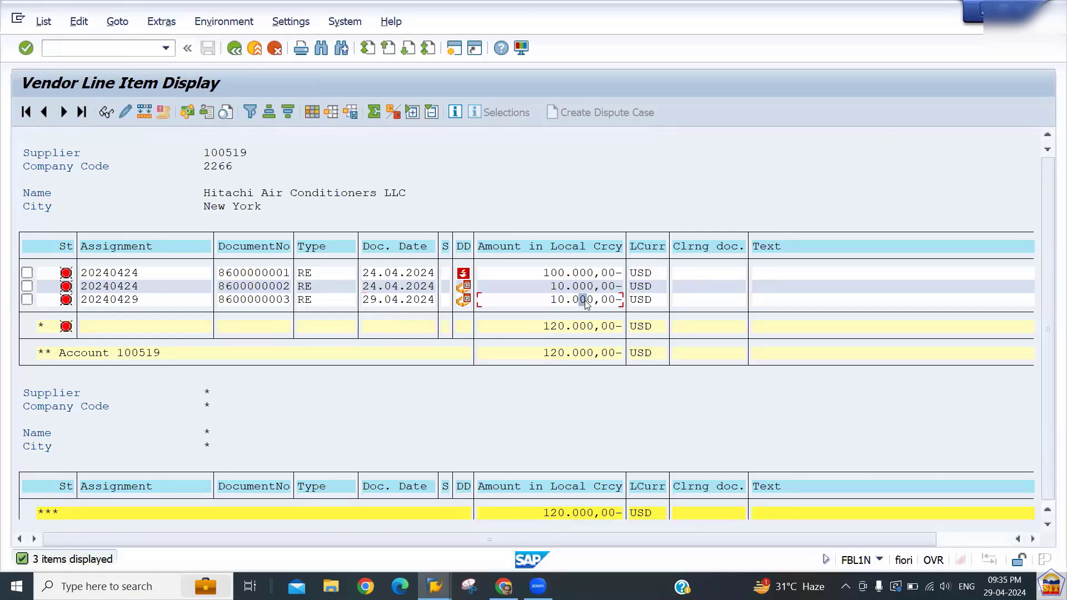
click(306, 304)
click(228, 302)
double_click(285, 304)
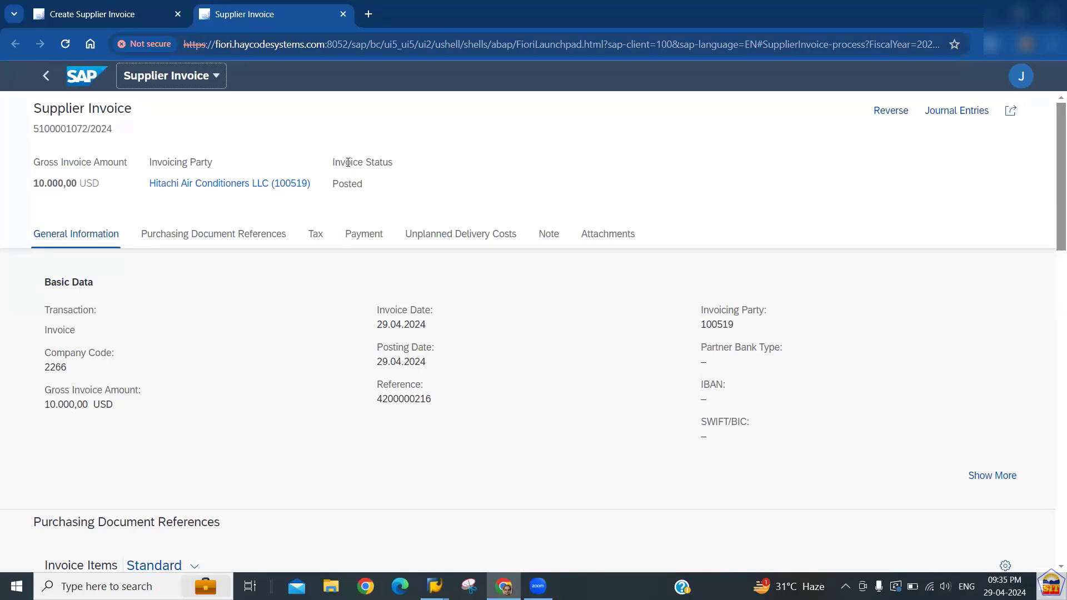
Step: Examine the posted supplier invoice's status, basic data, invoice items and tax details, and open its journal entries process flow
drag(345, 162, 439, 170)
click(414, 193)
drag(335, 162, 443, 169)
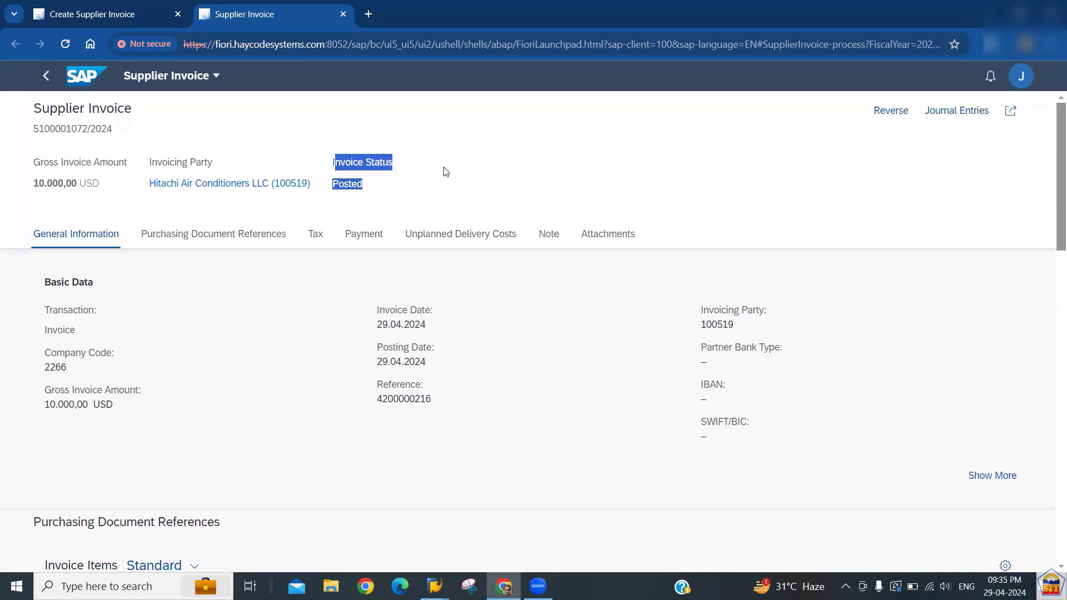
click(432, 194)
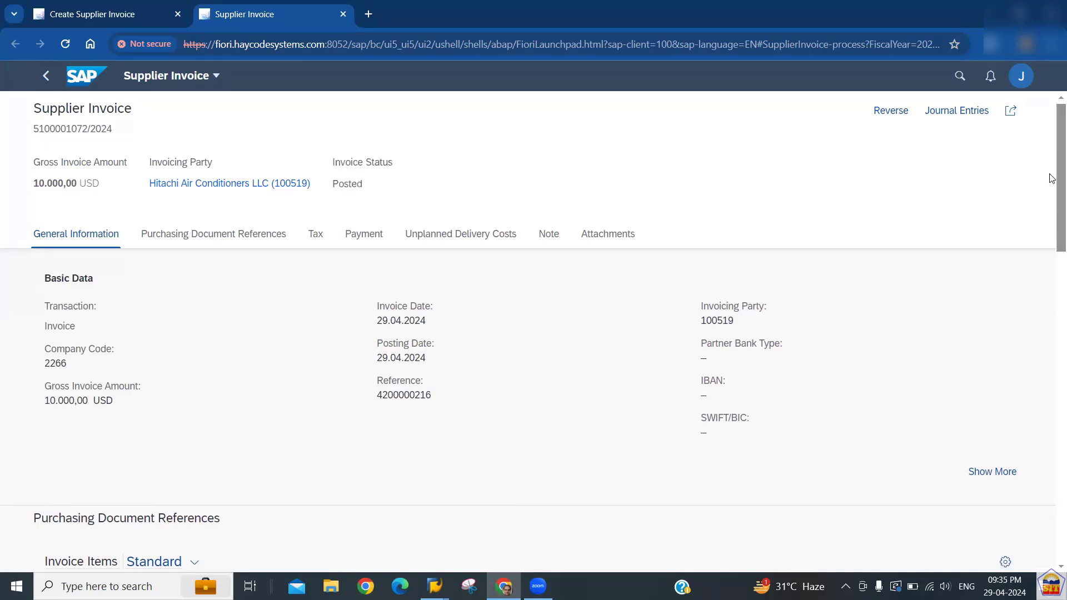
scroll(1051, 200, down, 3)
scroll(1052, 226, up, 2)
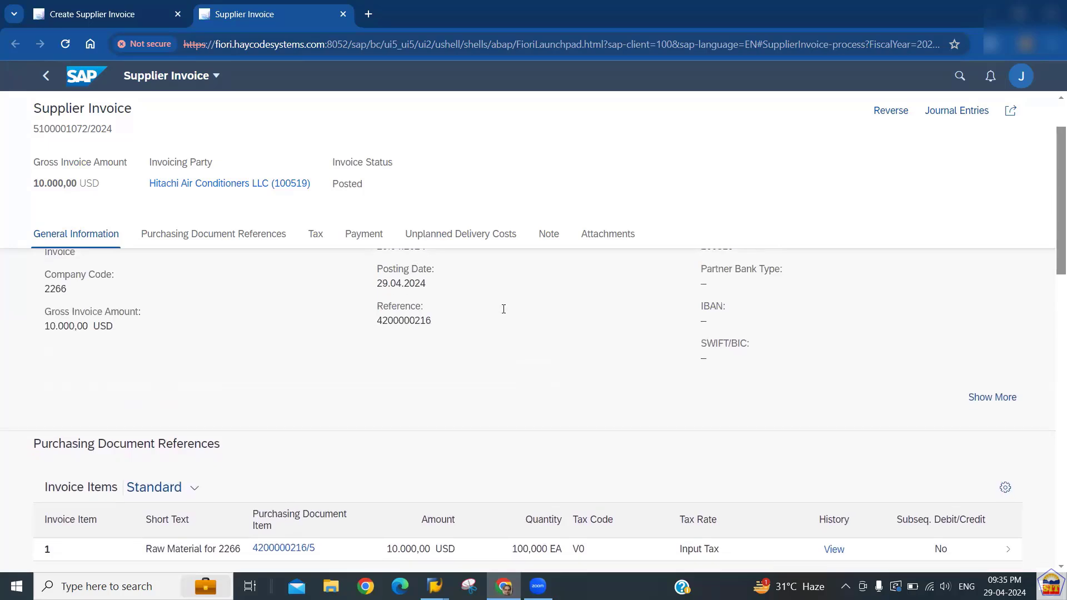
drag(383, 306, 421, 307)
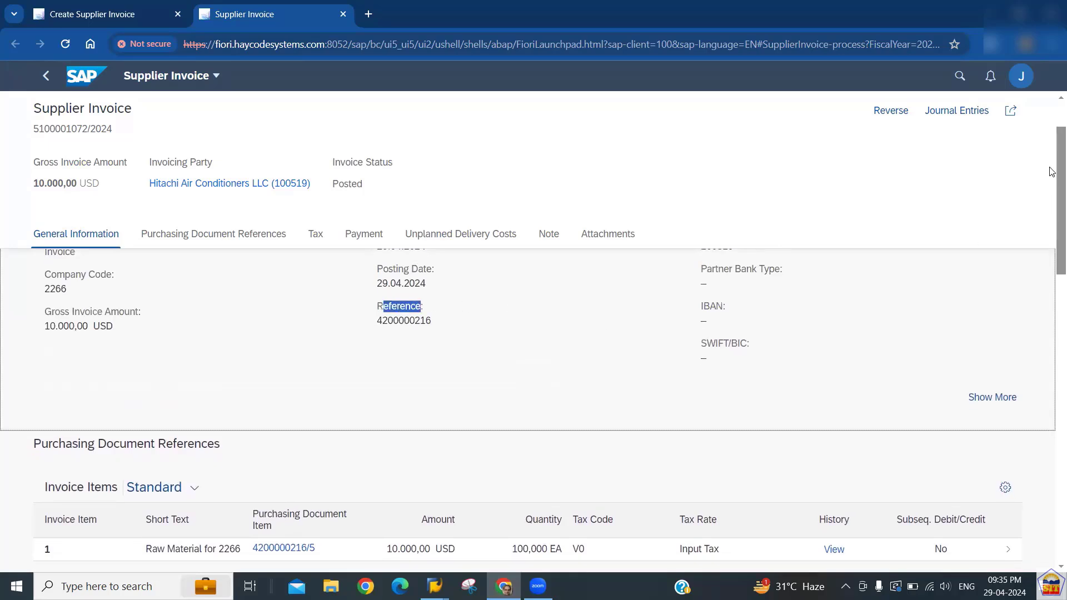
scroll(1052, 217, down, 3)
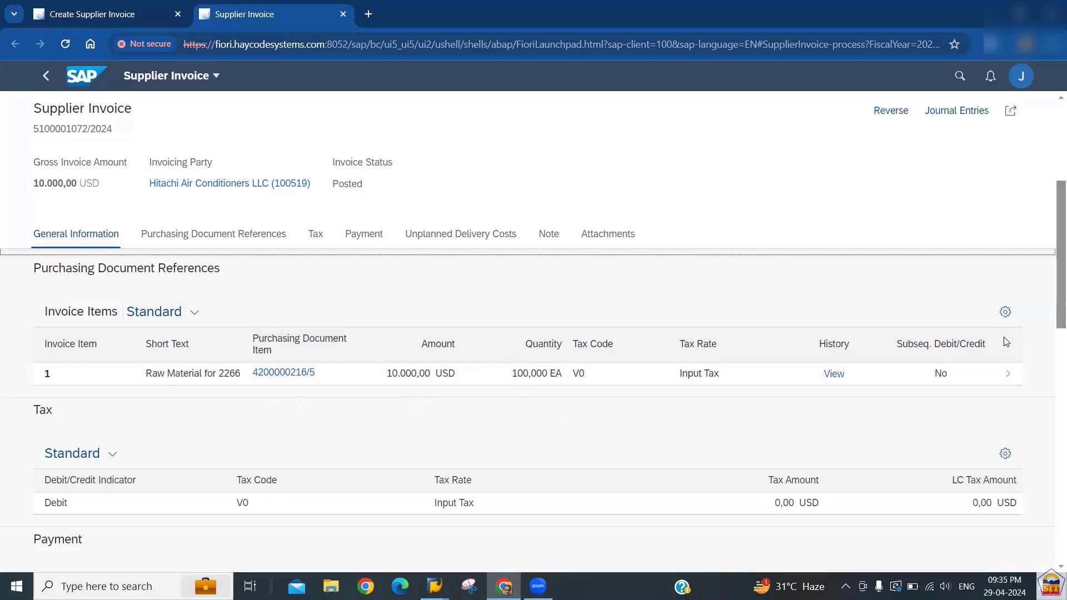
scroll(1052, 222, up, 3)
scroll(1052, 220, down, 4)
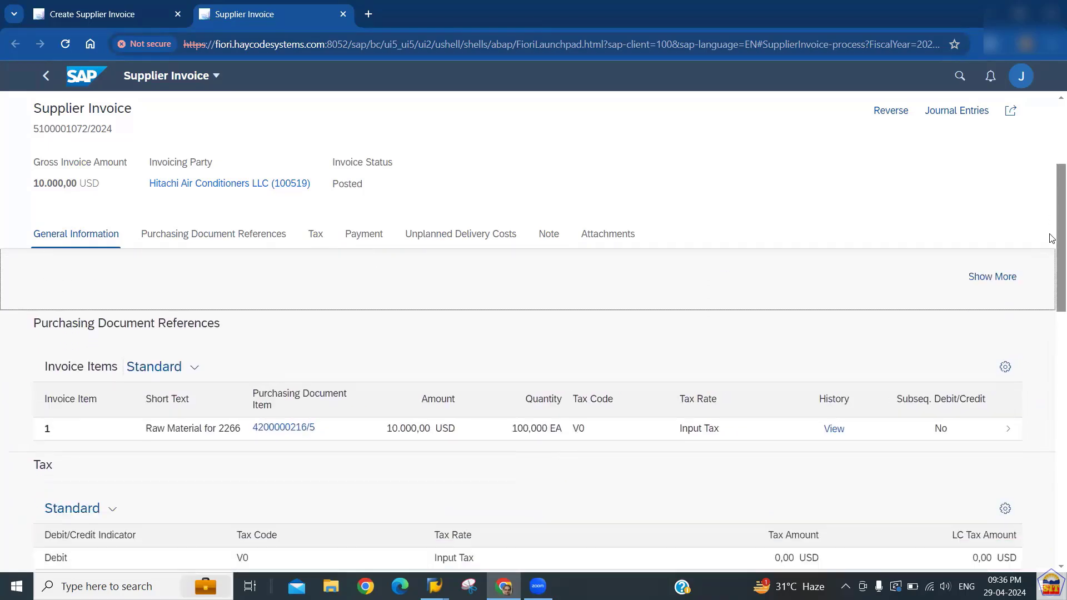
drag(1052, 303, 1052, 156)
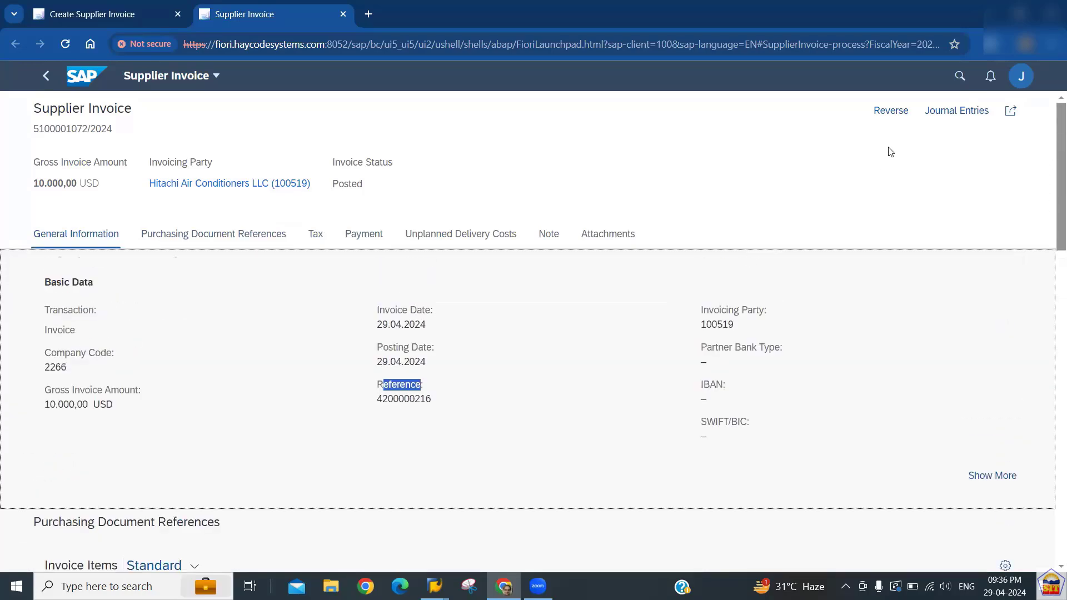
click(951, 116)
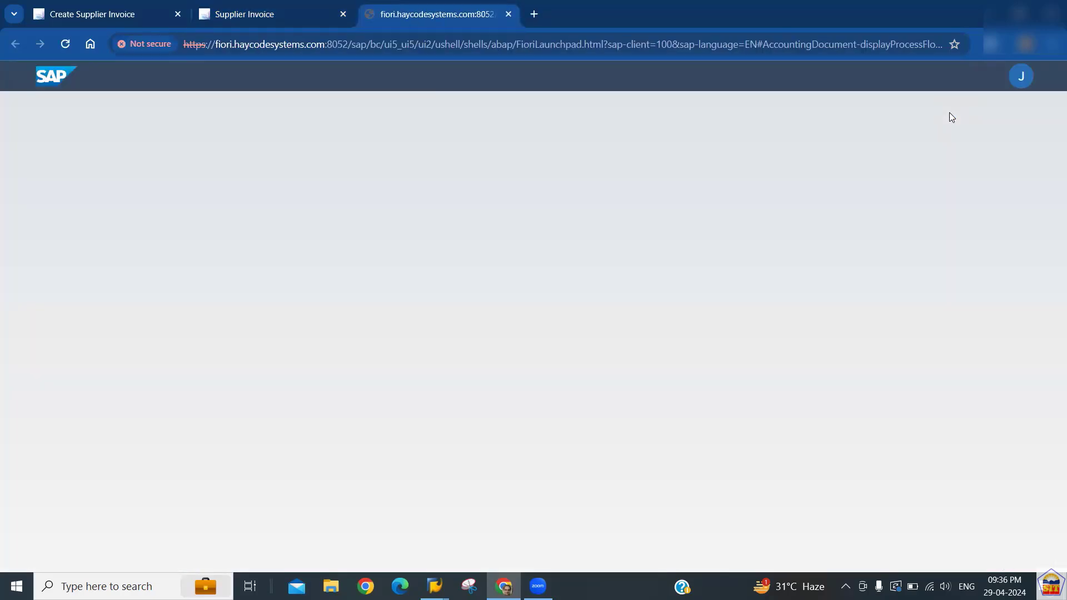
Step: Switch to SAP GUI, run transaction ME23N and examine the invoice receipt entry in the purchase order history of the RM2266 item
key(alt+Tab)
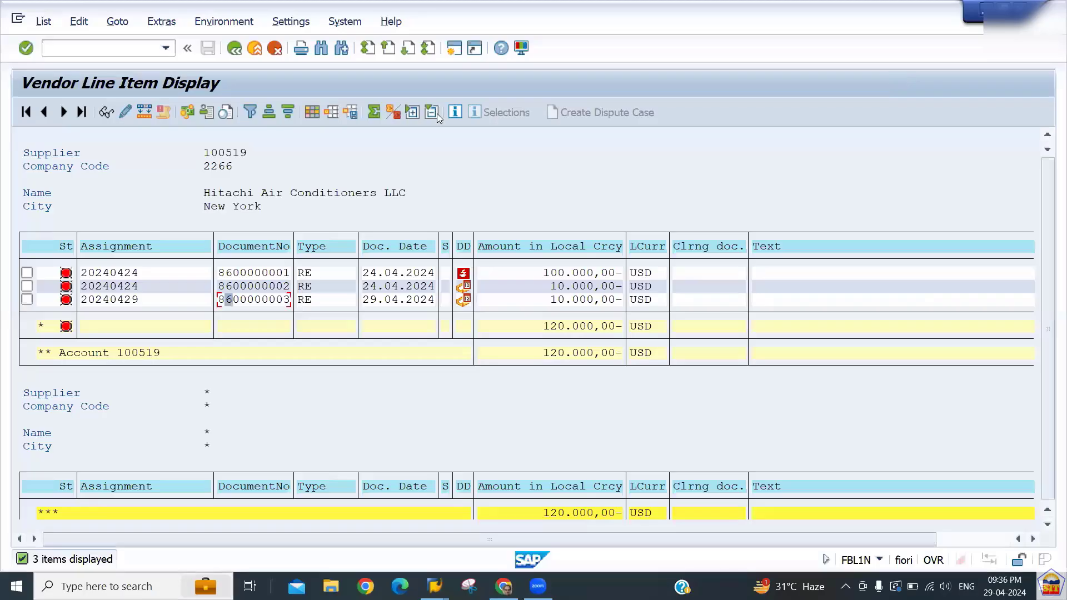
click(114, 48)
text(/n)
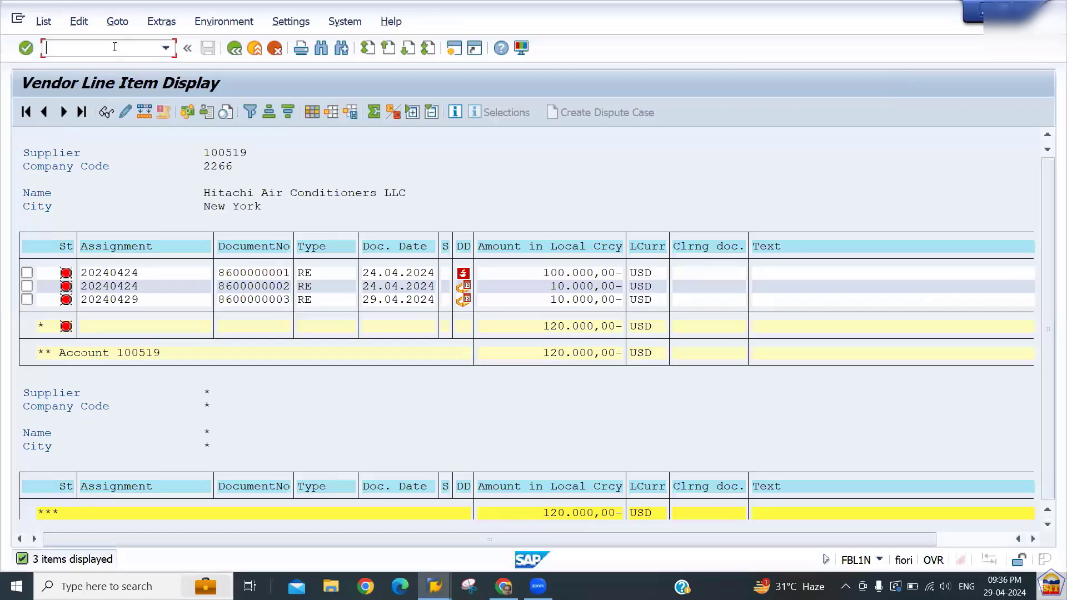
text(me23n)
key(Return)
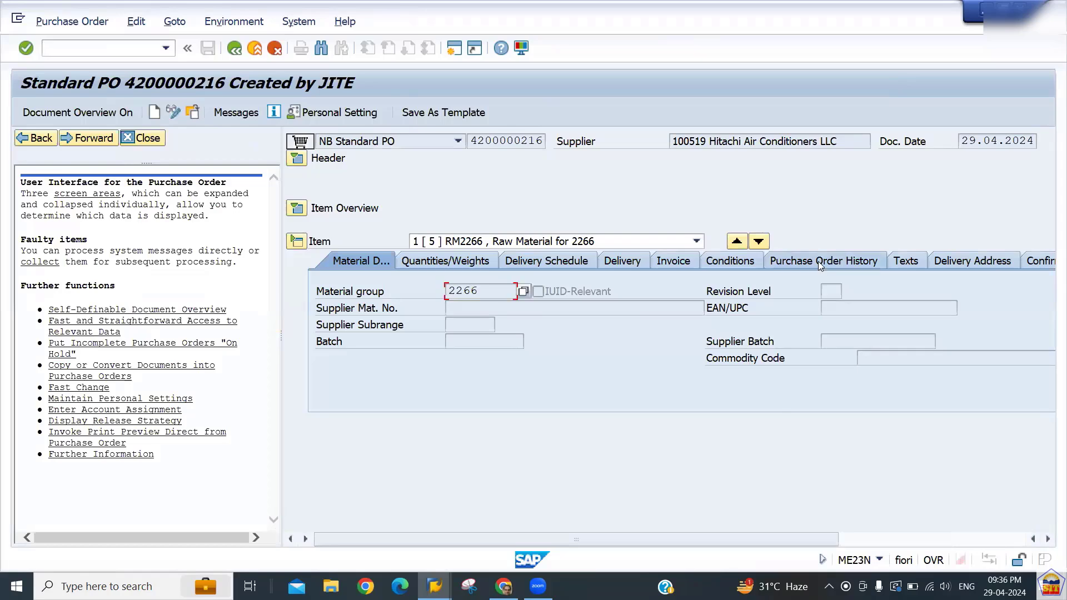
click(818, 260)
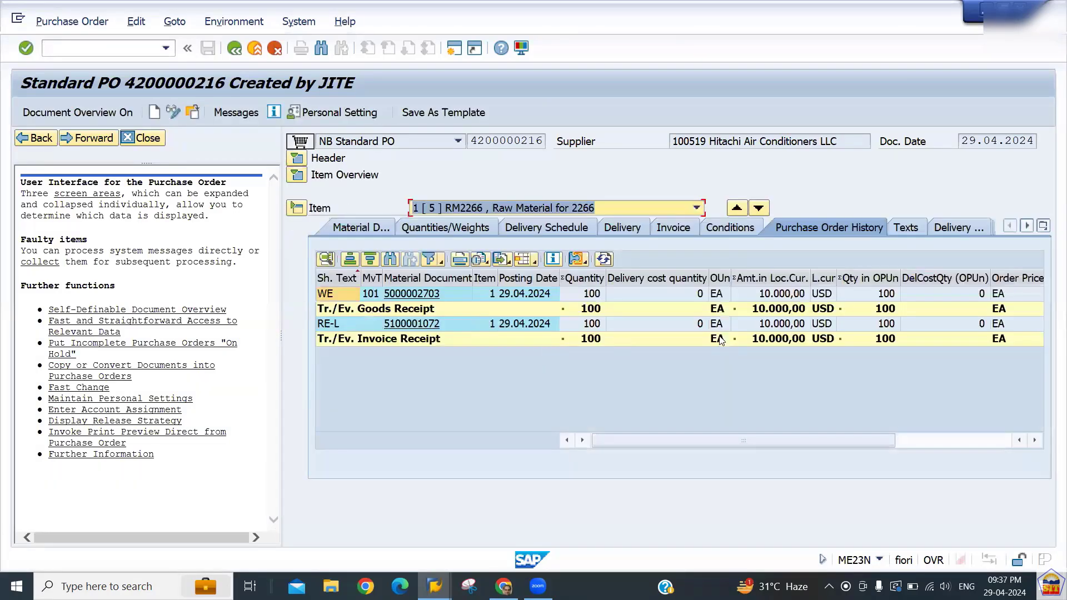
click(765, 325)
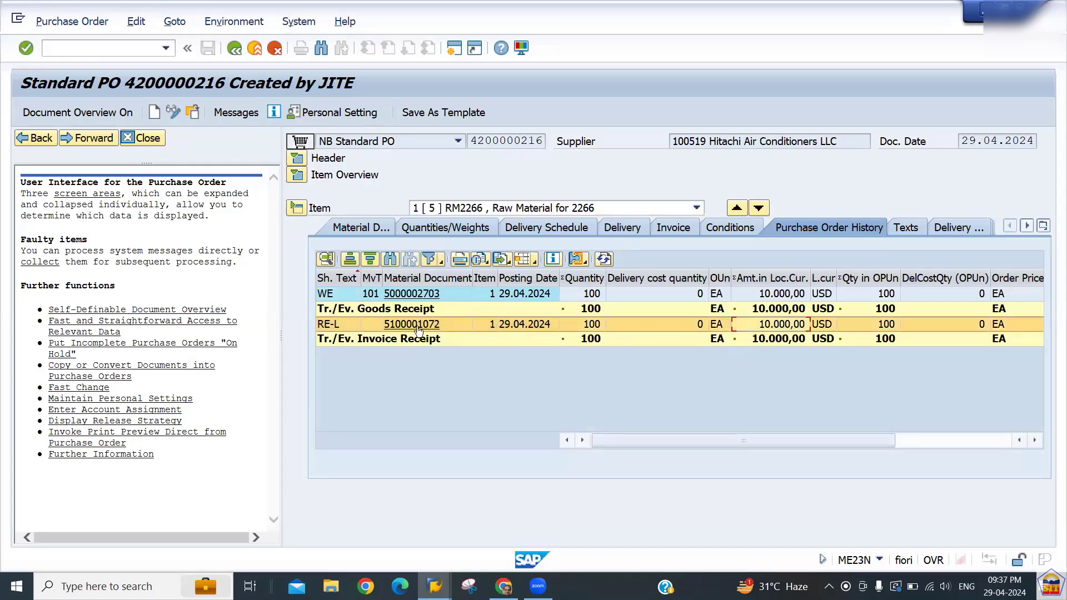
key(alt+Tab)
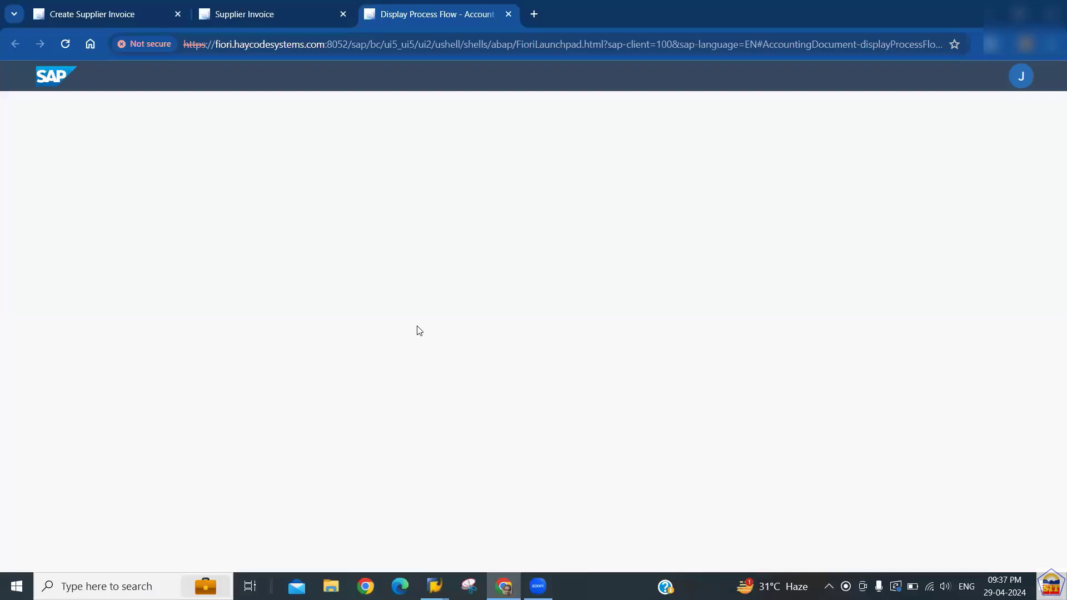
key(alt+Tab)
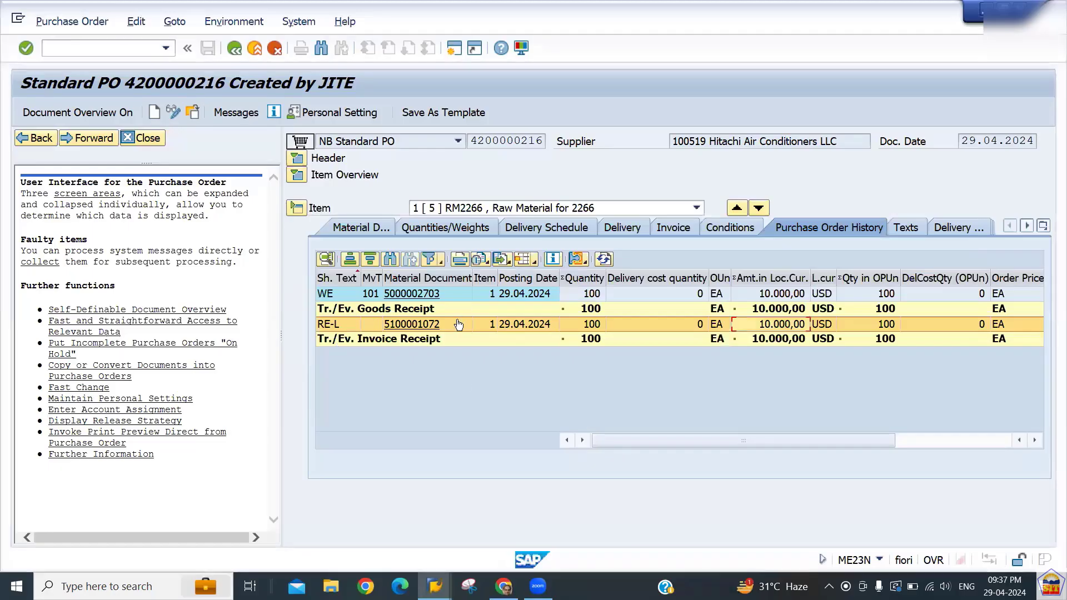
Step: Switch back to the Fiori process flow in the browser and open the Journal Entry card's related application Journal Entry Analyzer
key(alt+Tab)
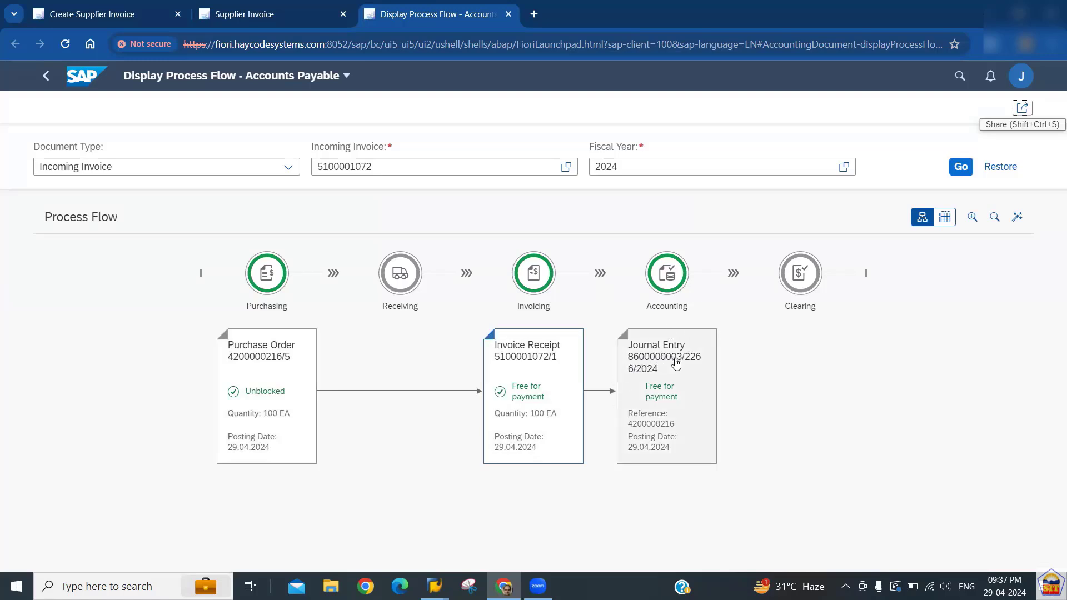
click(676, 417)
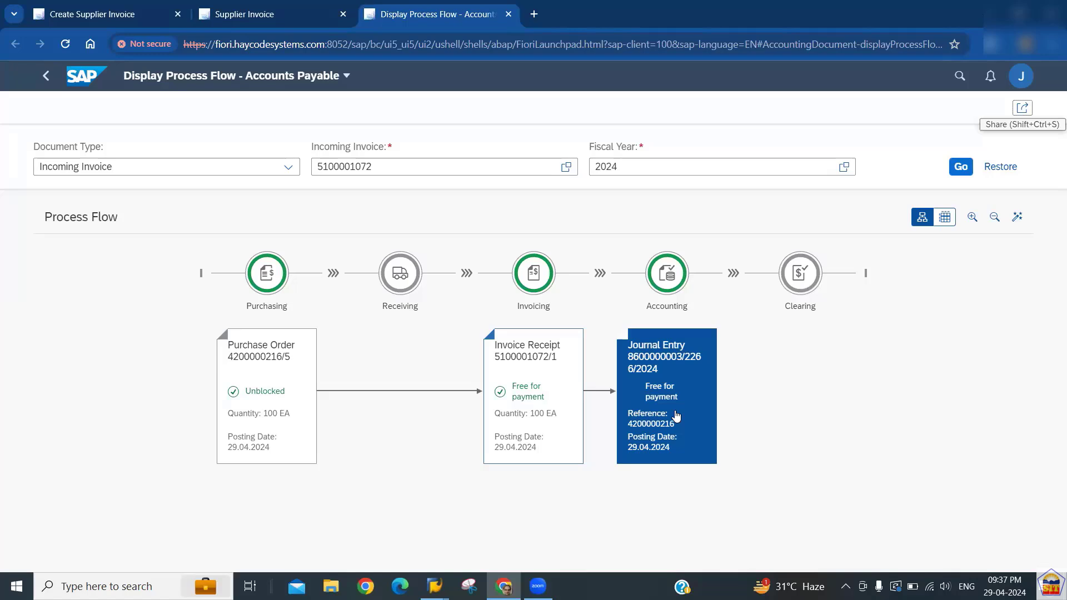
click(677, 417)
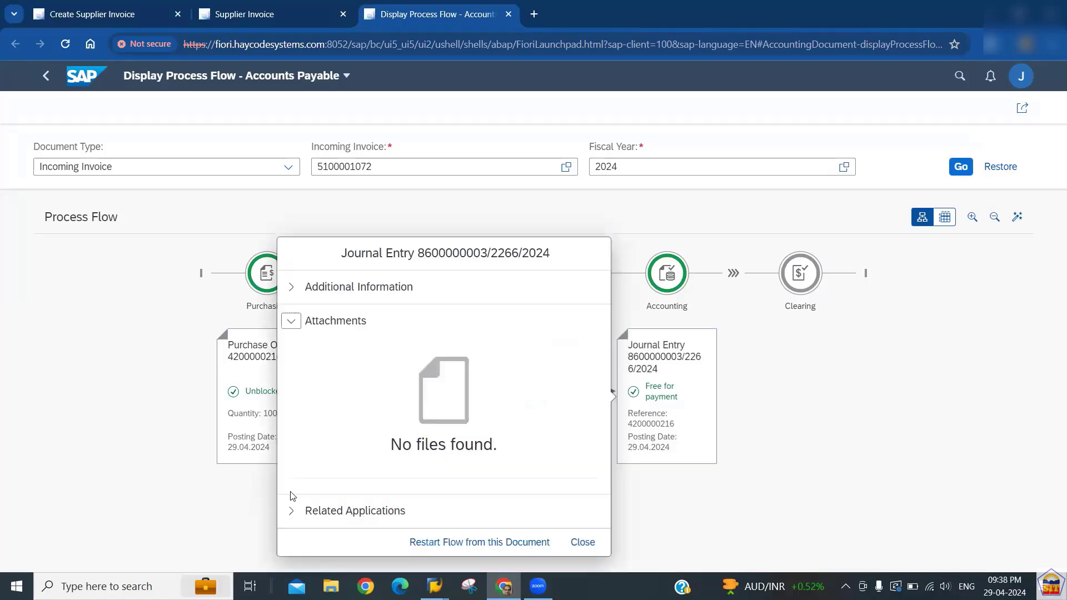
click(289, 325)
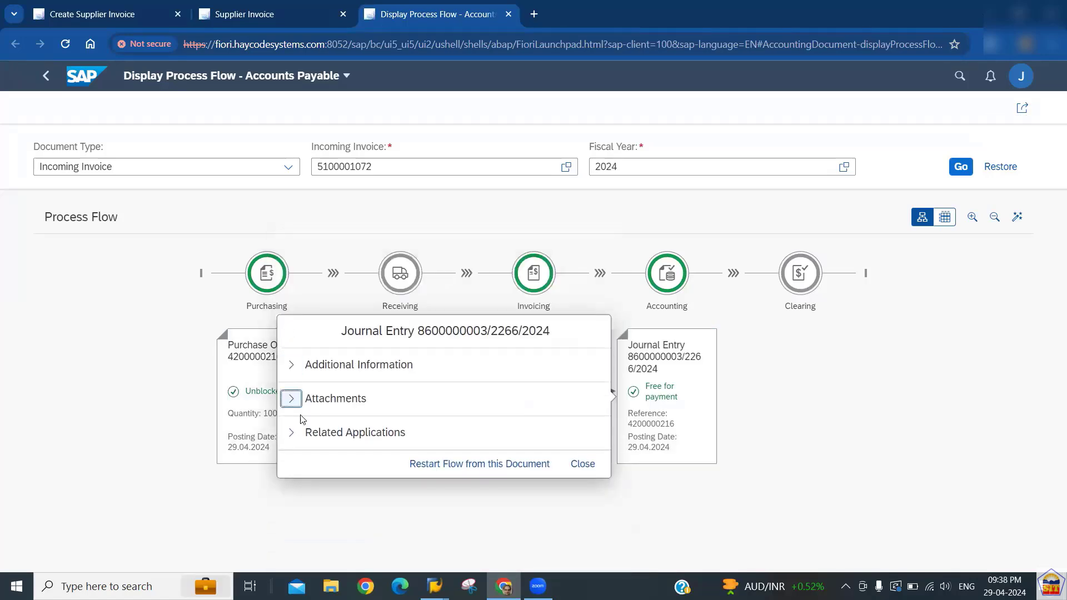
click(291, 433)
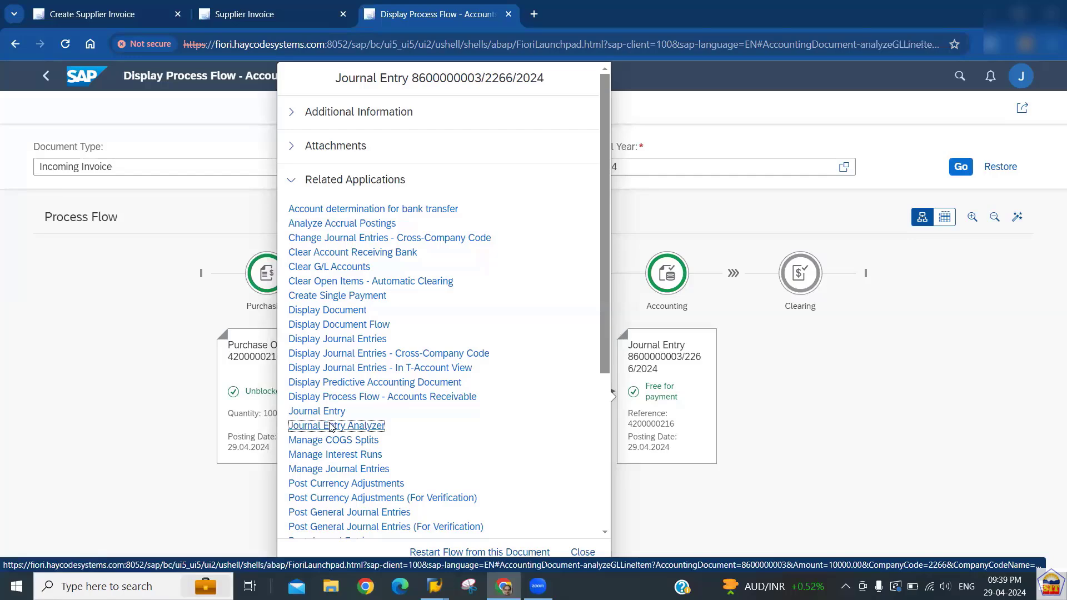
click(330, 426)
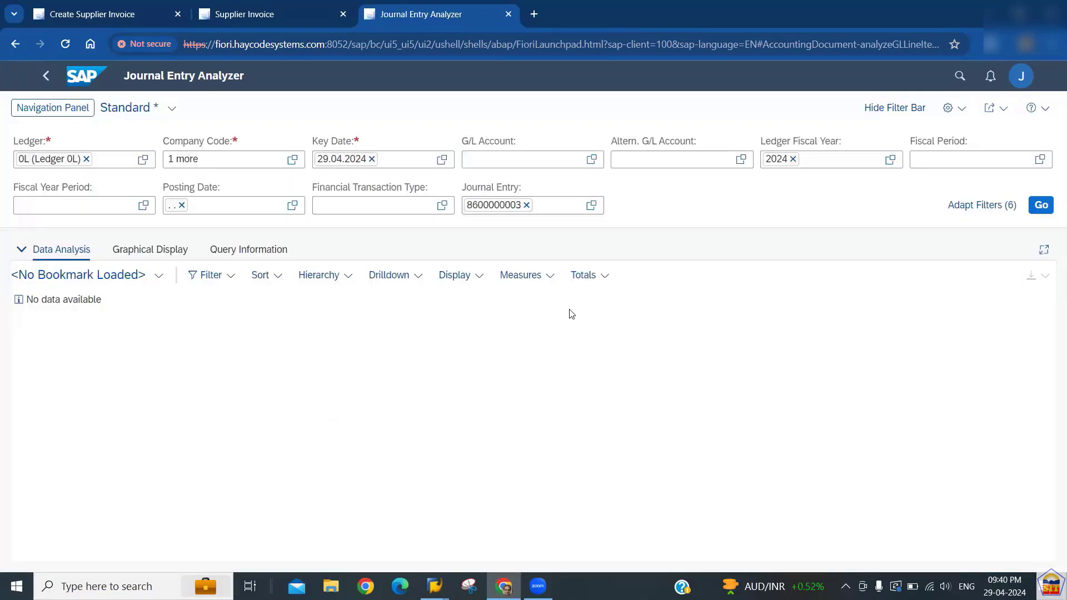
Step: Run the Journal Entry Analyzer for the invoice's journal entry and examine the GR/IR Clearing and Sr. Creditor account postings
click(1036, 205)
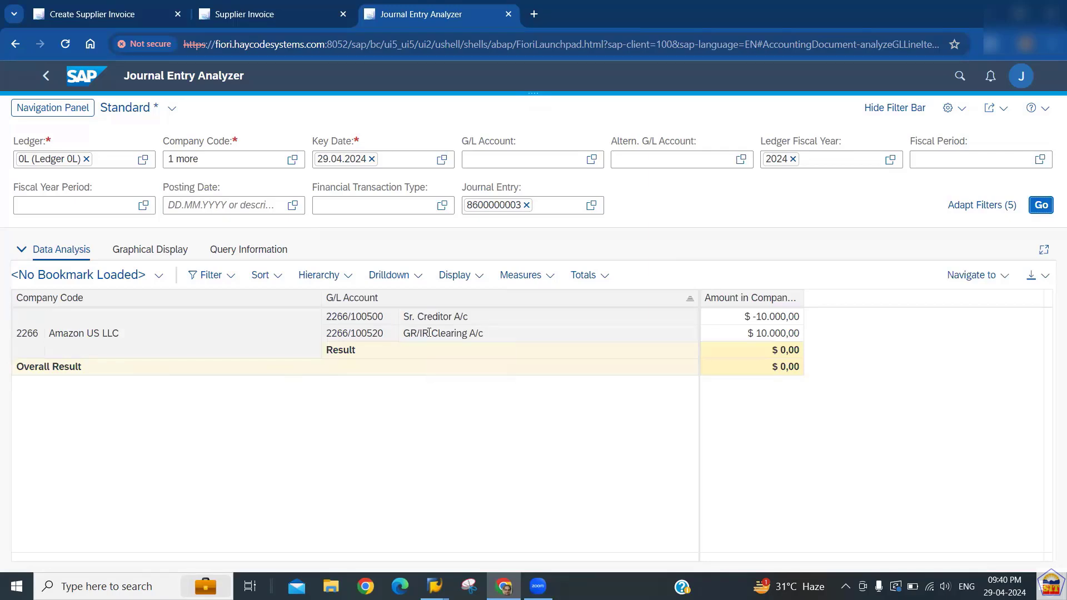
drag(429, 332, 489, 340)
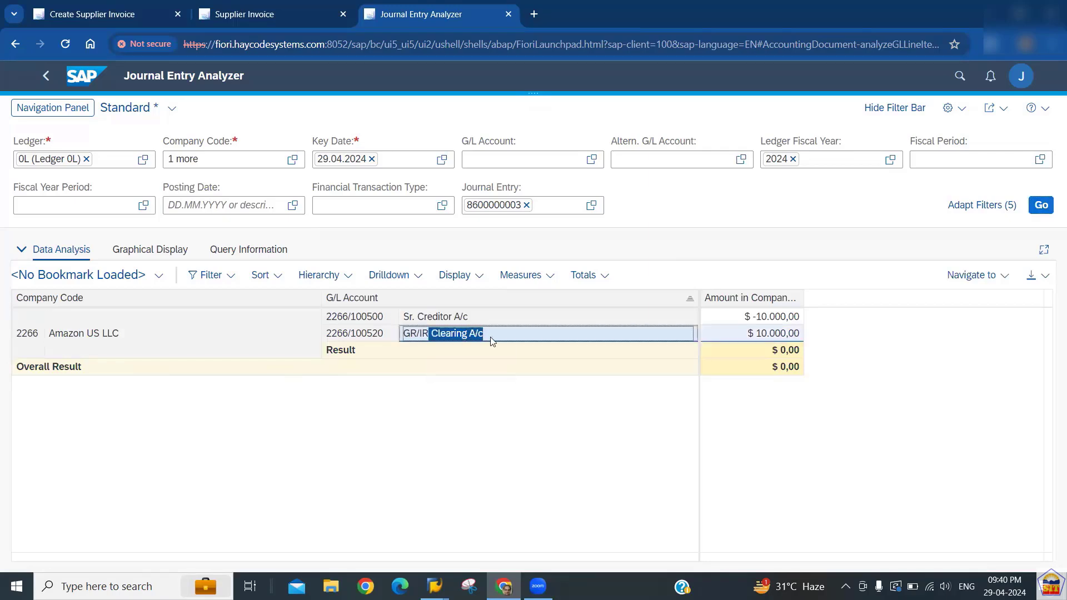
click(425, 318)
drag(425, 318, 503, 319)
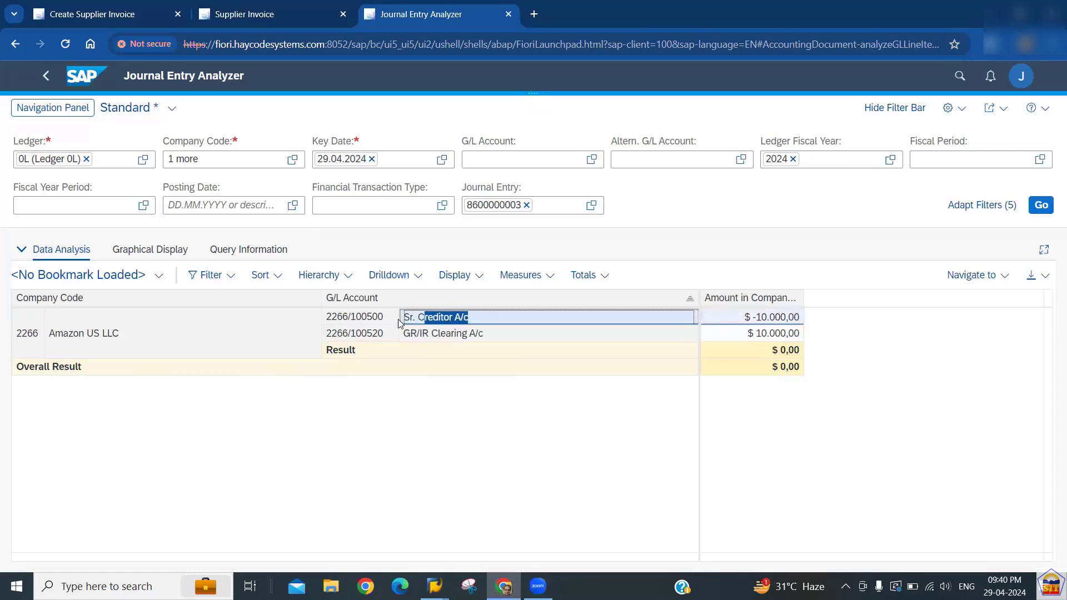
click(355, 317)
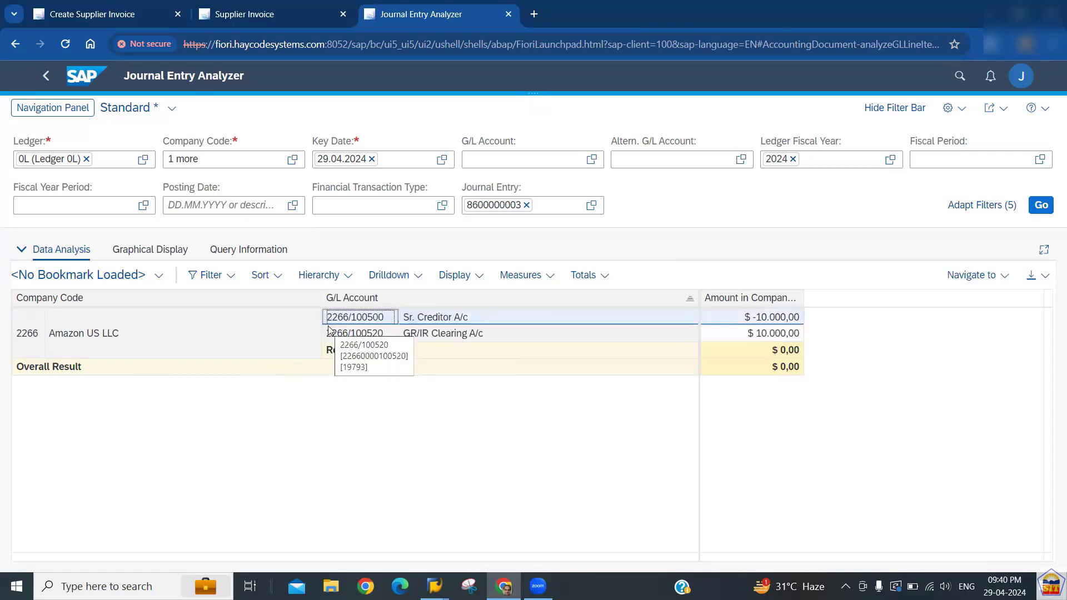
Step: Return to the launchpad home, open Create Purchase Order (Advanced) from My Home, close its help pane and expand the header
click(46, 78)
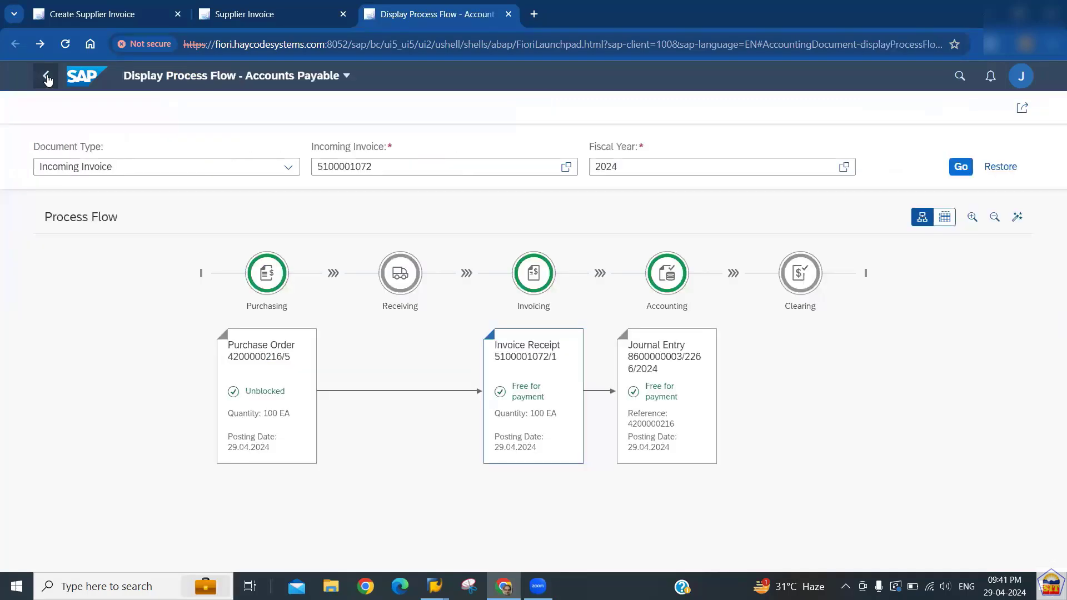
click(81, 84)
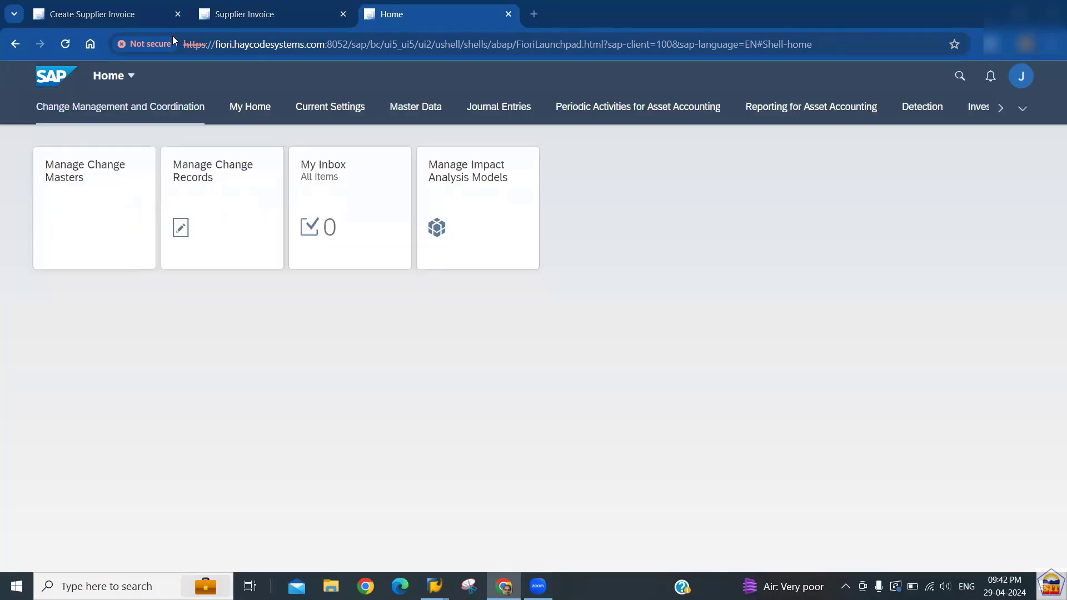
click(239, 108)
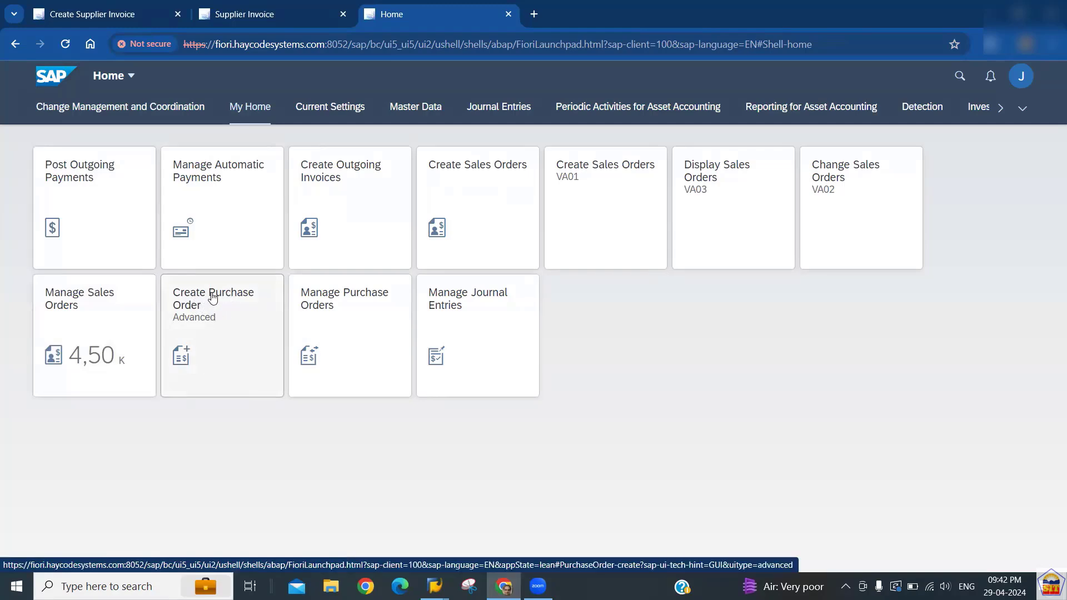
click(214, 298)
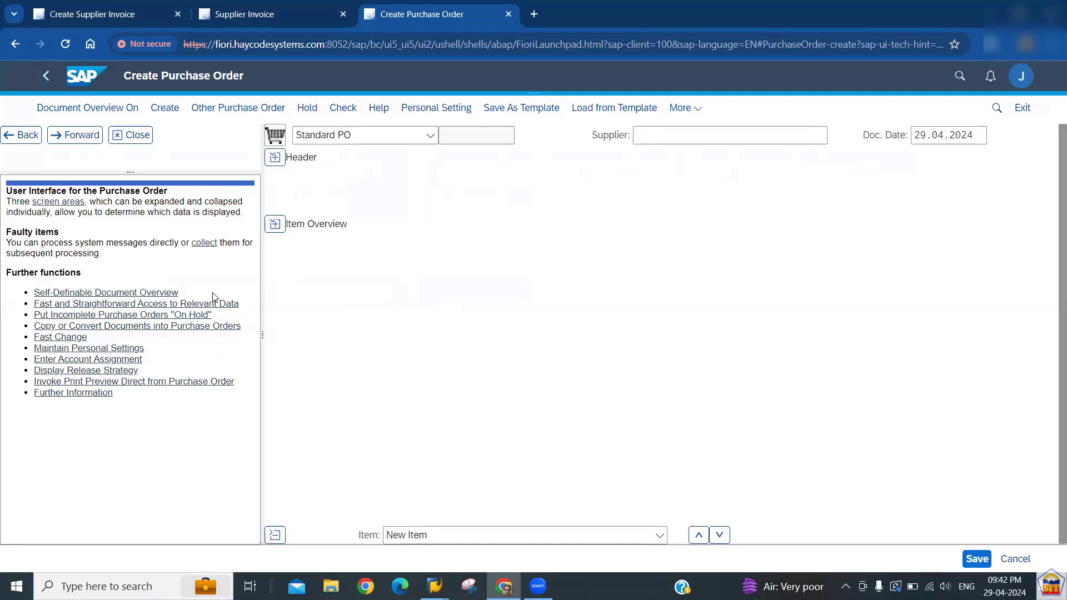
click(133, 139)
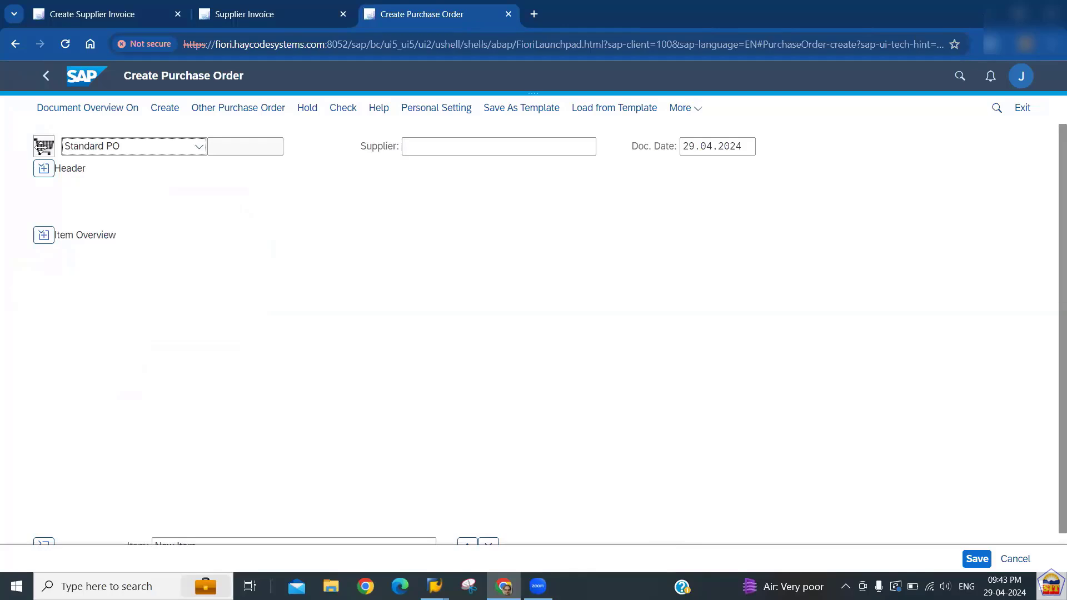
click(43, 170)
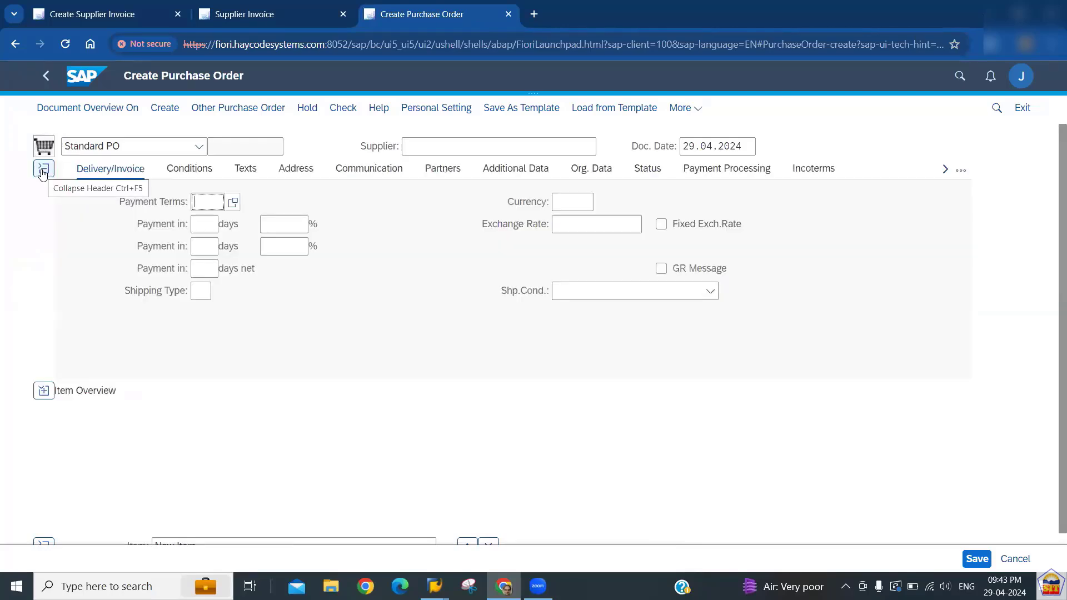
Step: Turn on the document overview and list My purchase orders in it
click(89, 108)
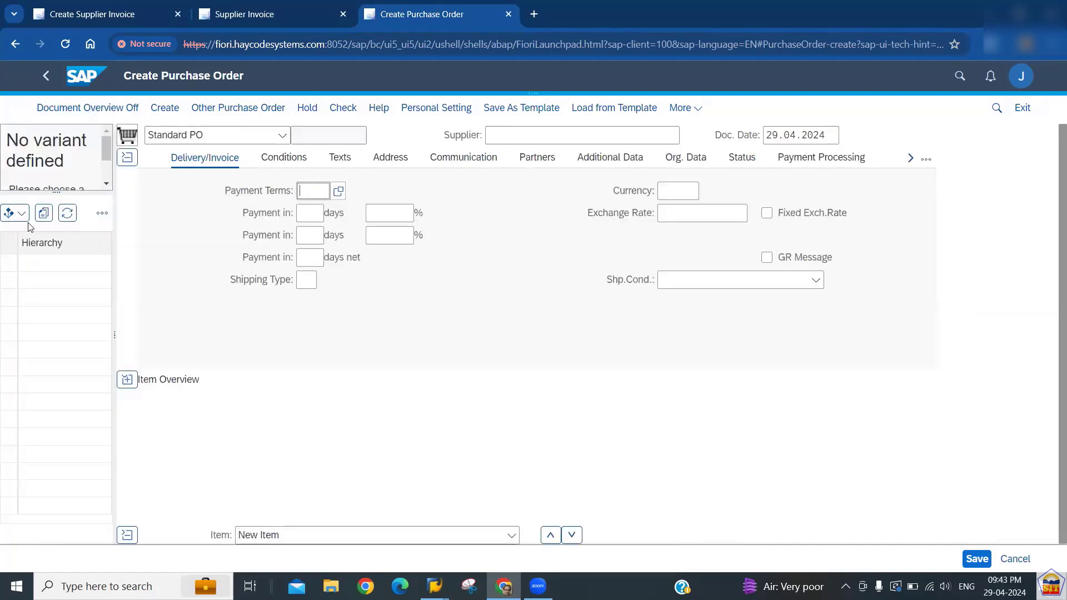
click(21, 214)
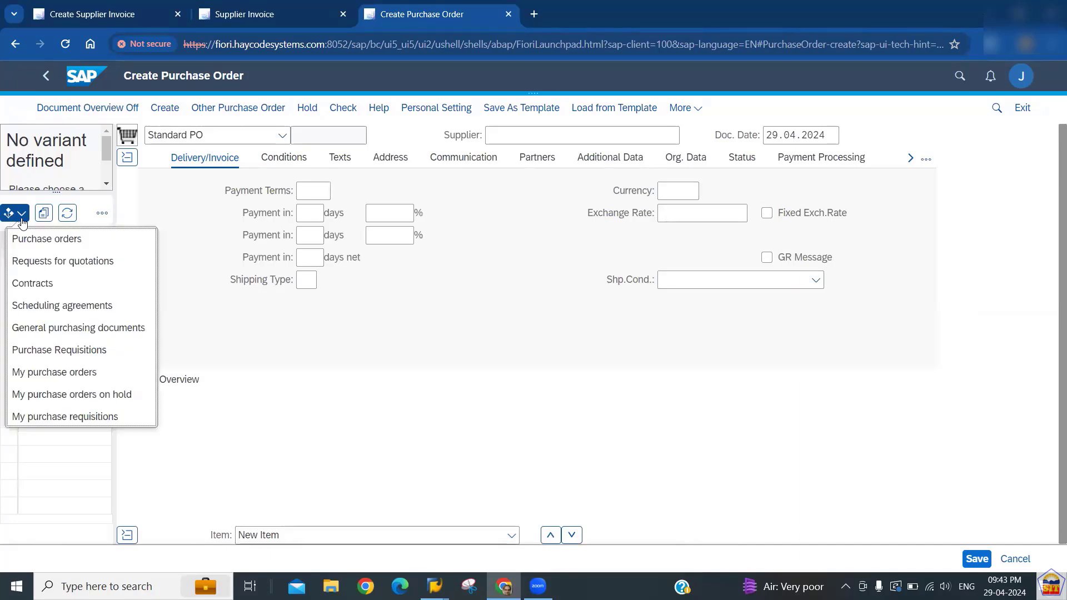
click(67, 380)
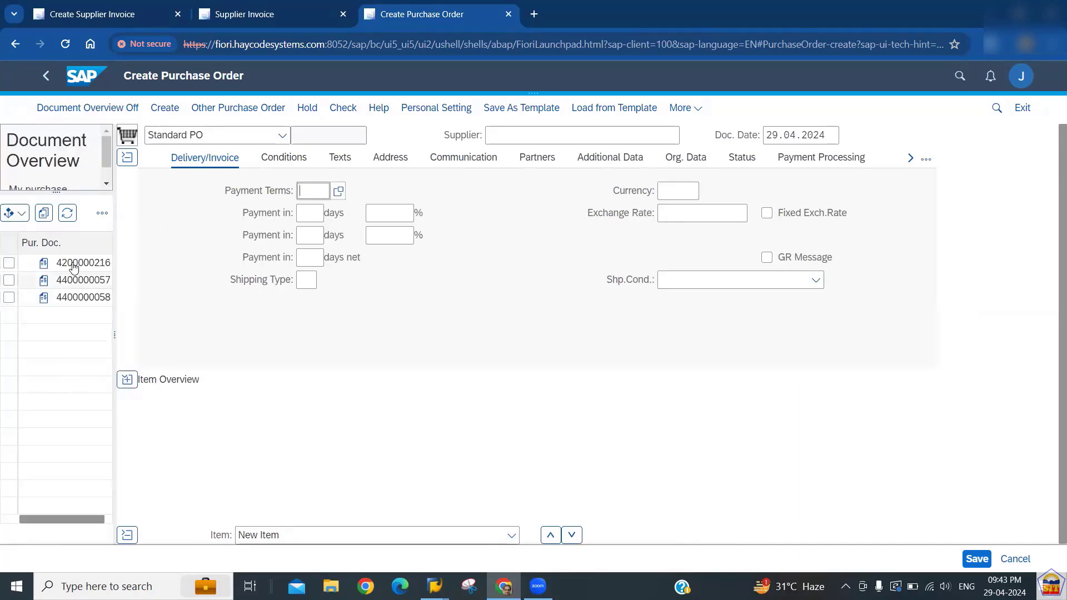
Step: Open the first listed purchase order from the document overview and examine the purchase order history of its RM2266 item
click(73, 263)
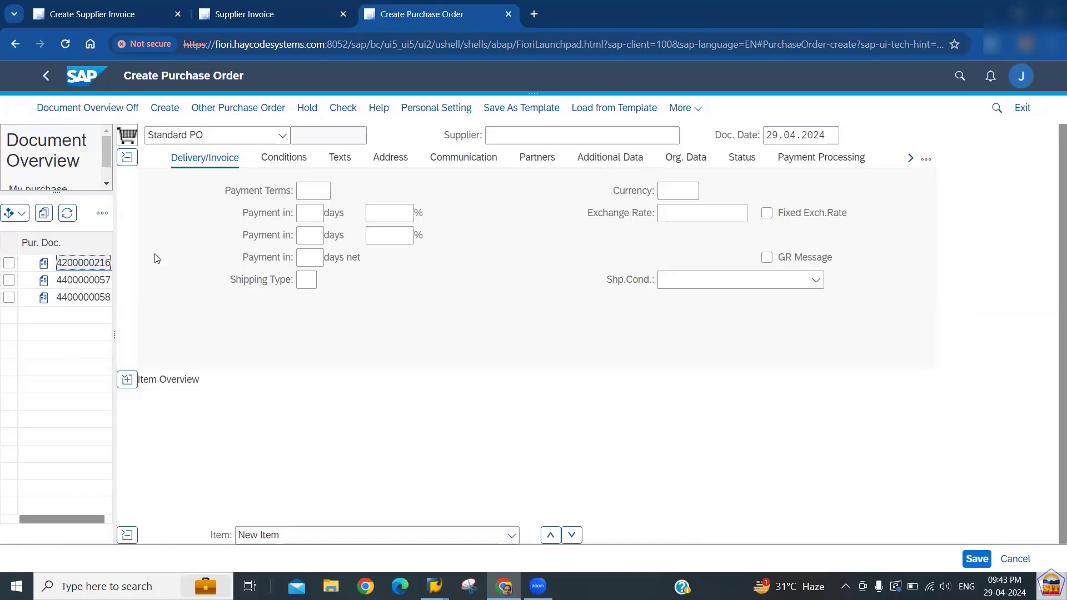
click(93, 267)
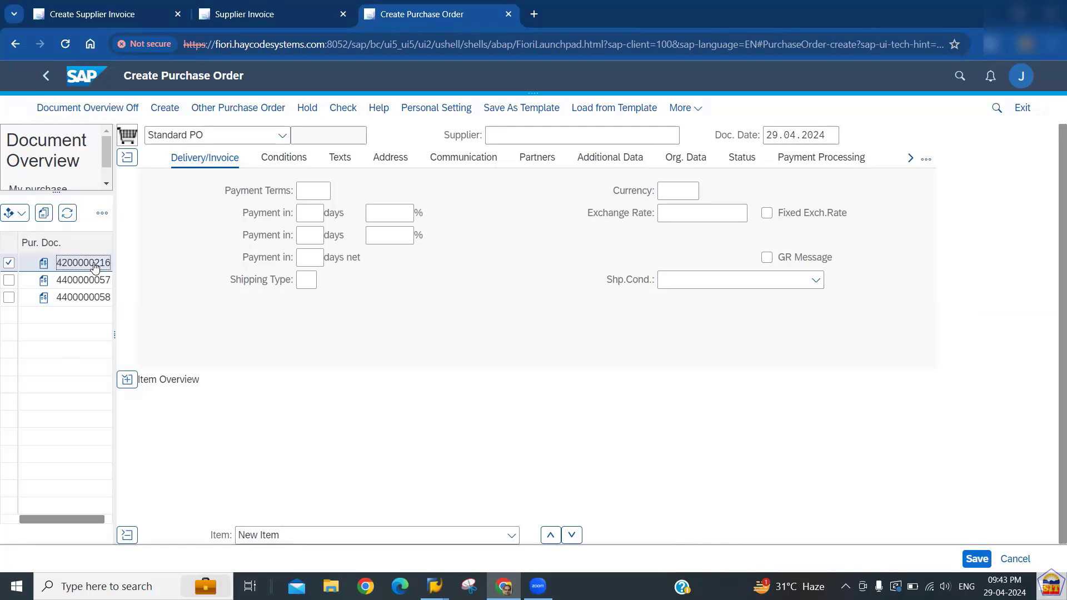
click(81, 269)
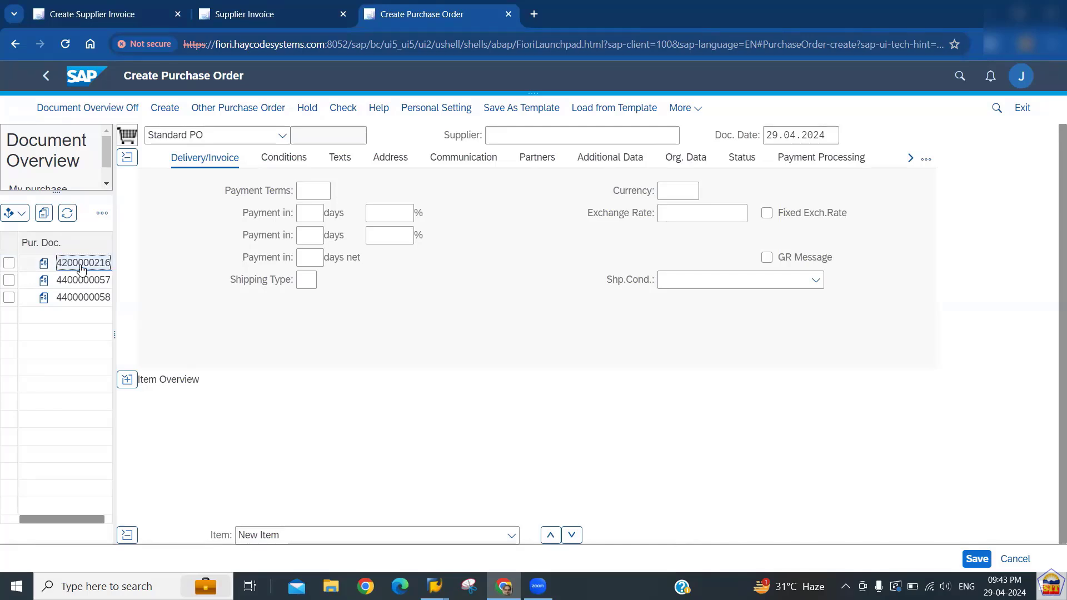
click(82, 269)
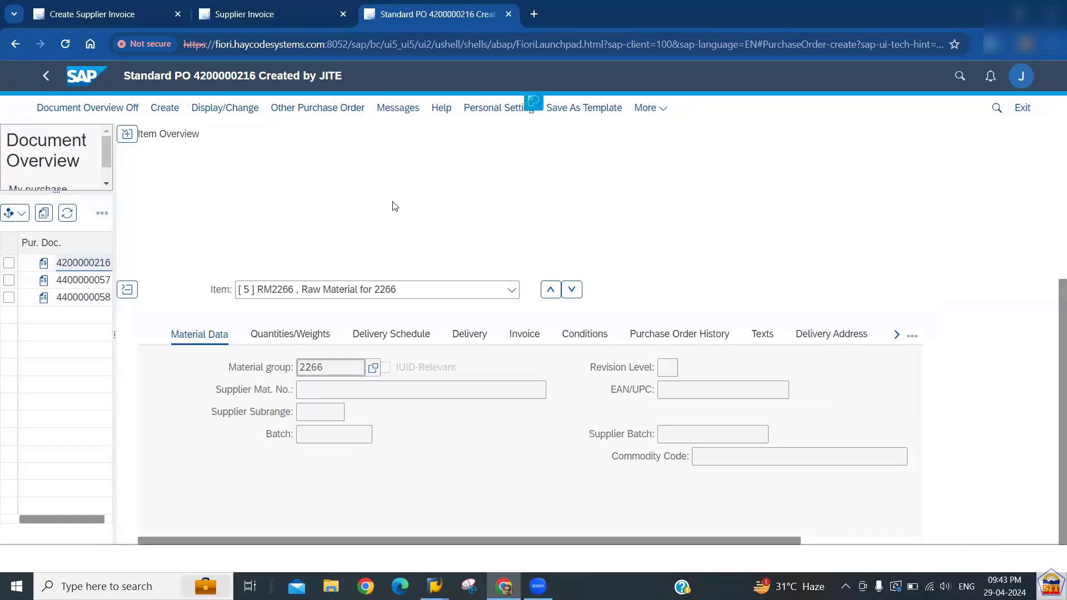
click(668, 339)
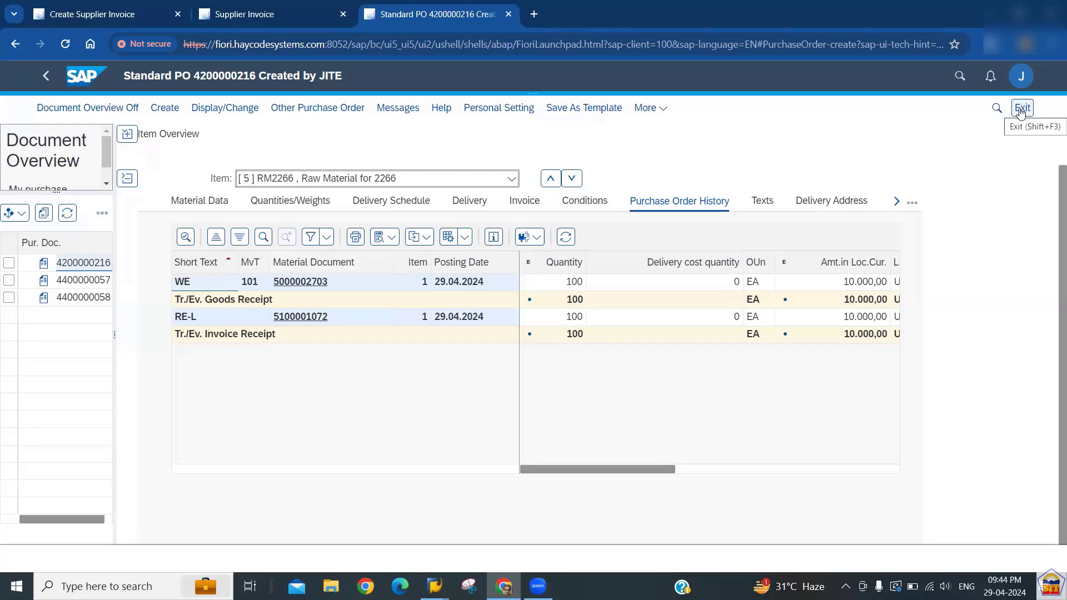
Step: Start a new standard purchase order with Hitachi Air Conditioners LLC as the supplier
click(163, 109)
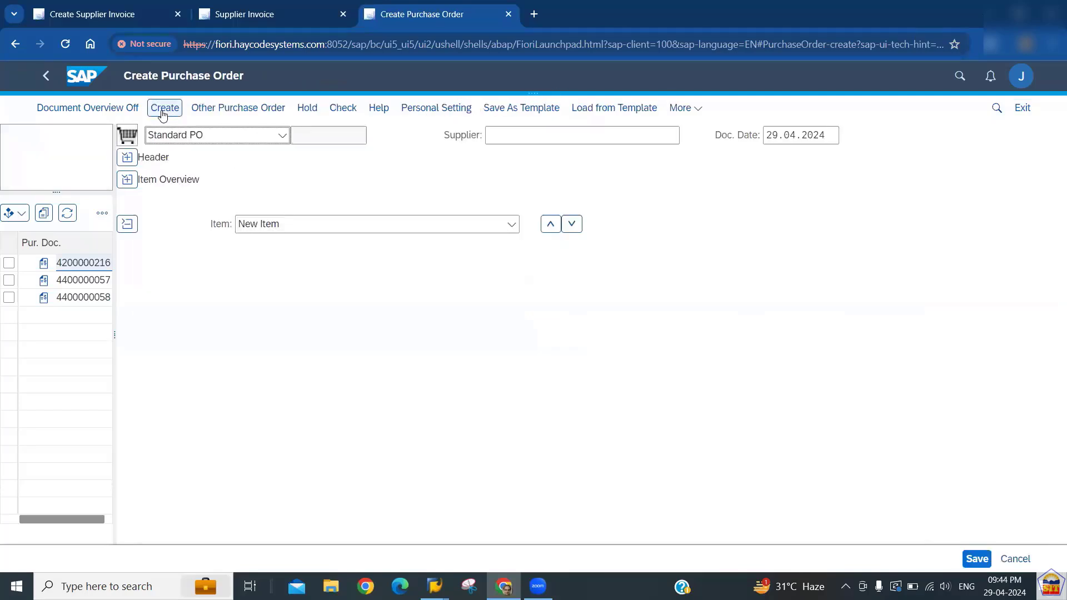
click(550, 133)
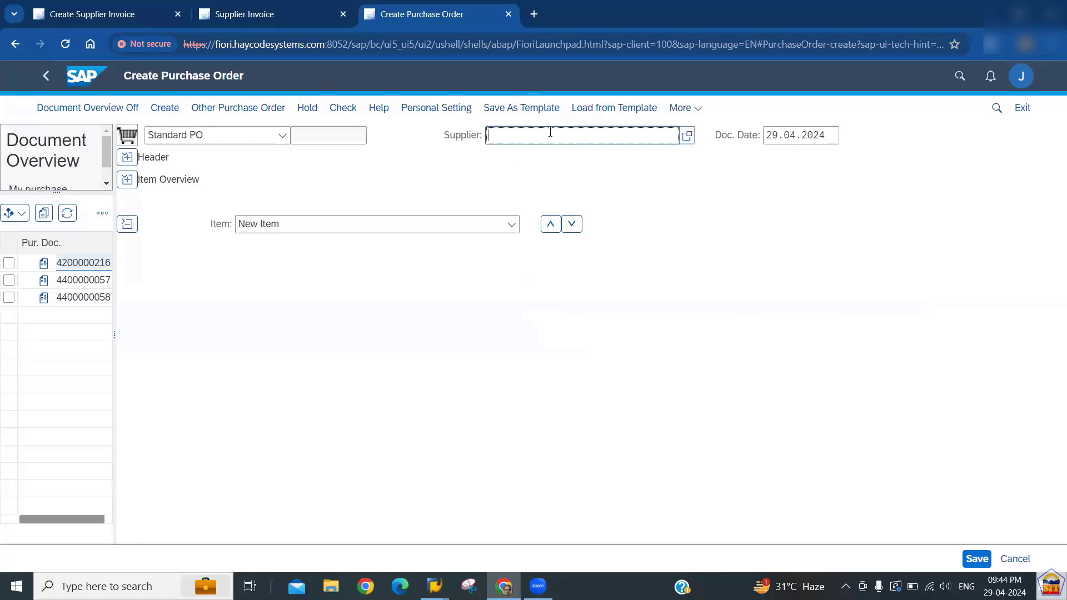
text(100519)
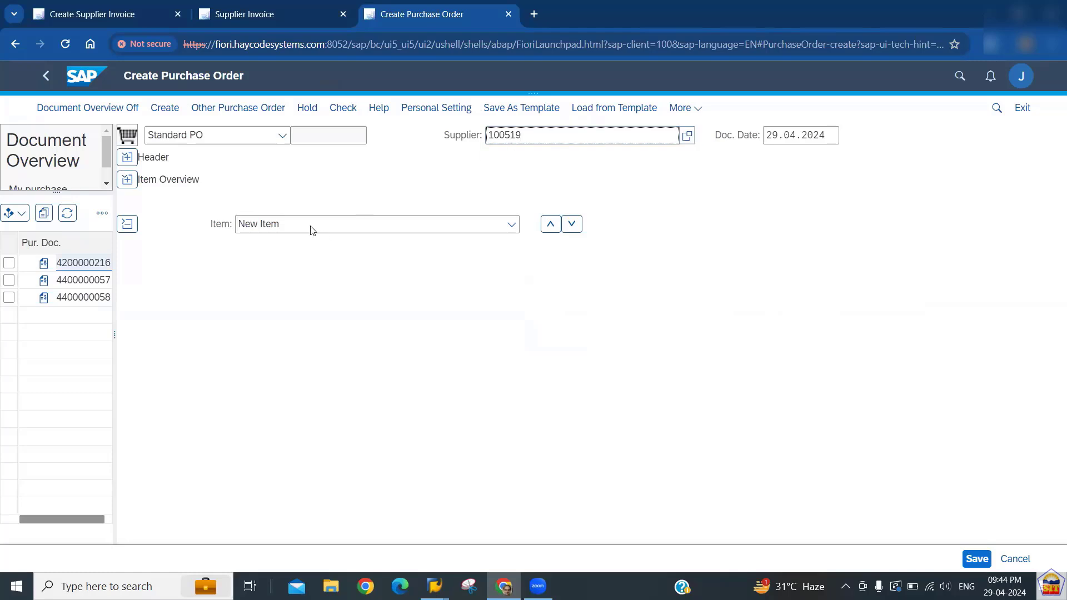
key(Return)
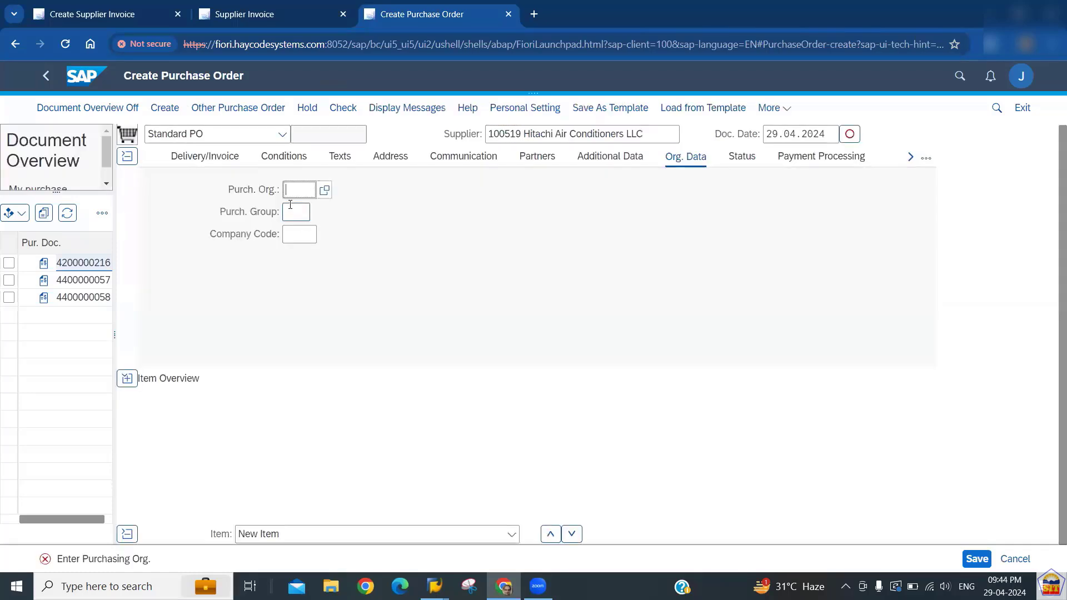
Step: Set the organizational data to purchasing organization 2266, purchasing group 001 and company code 2266
text(2266)
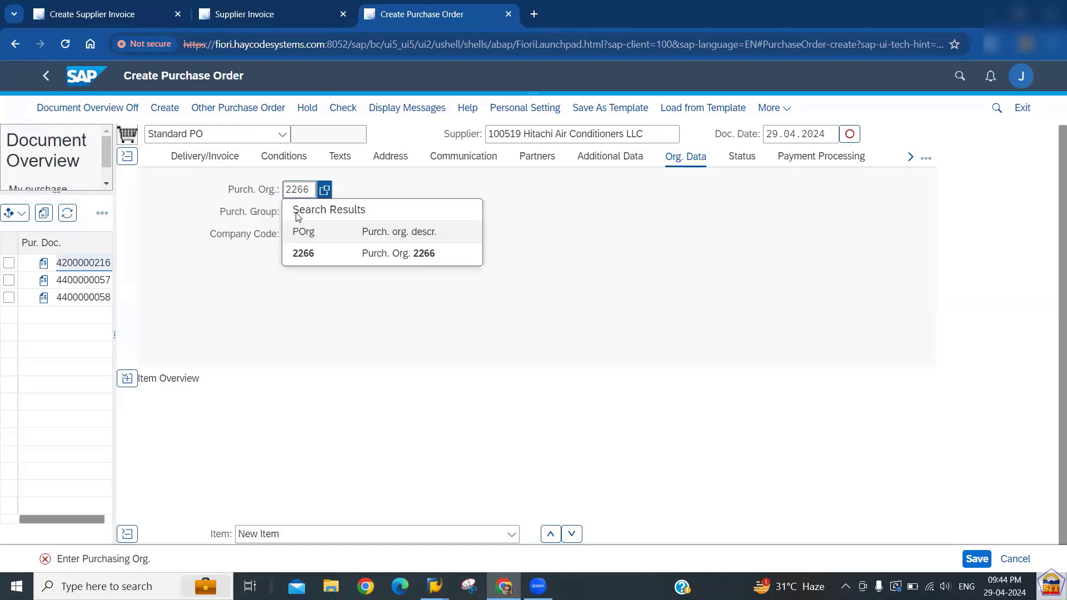
click(308, 253)
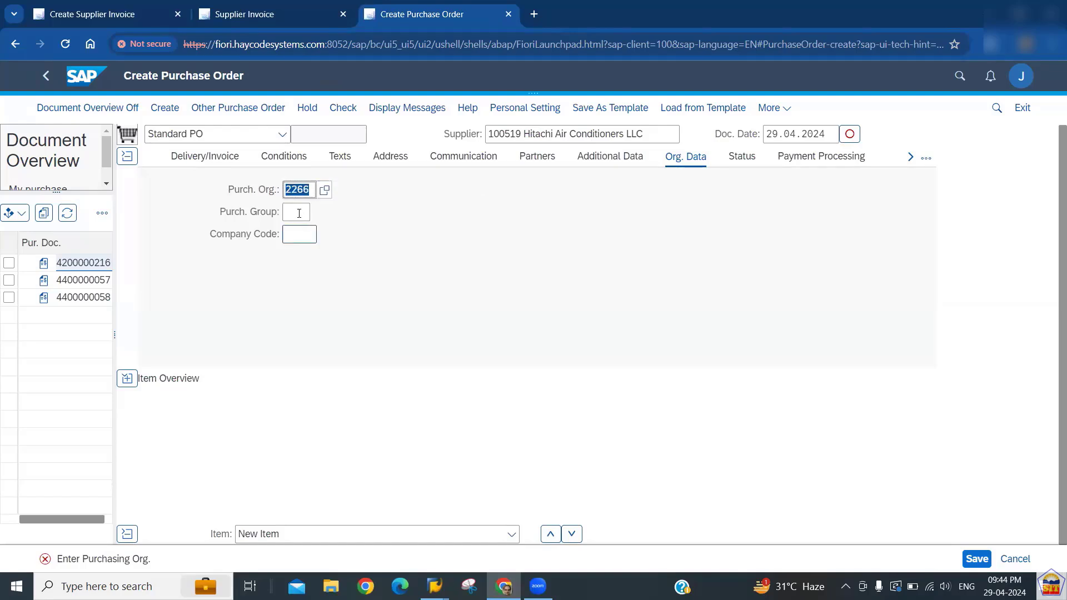
click(299, 213)
text(001)
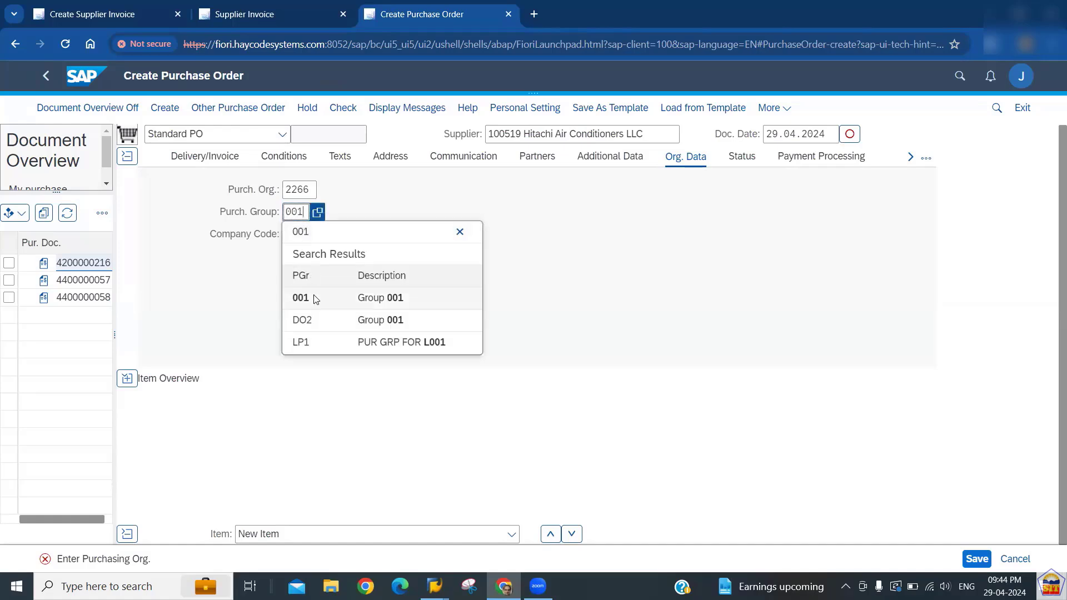
click(315, 300)
click(299, 237)
text(2266)
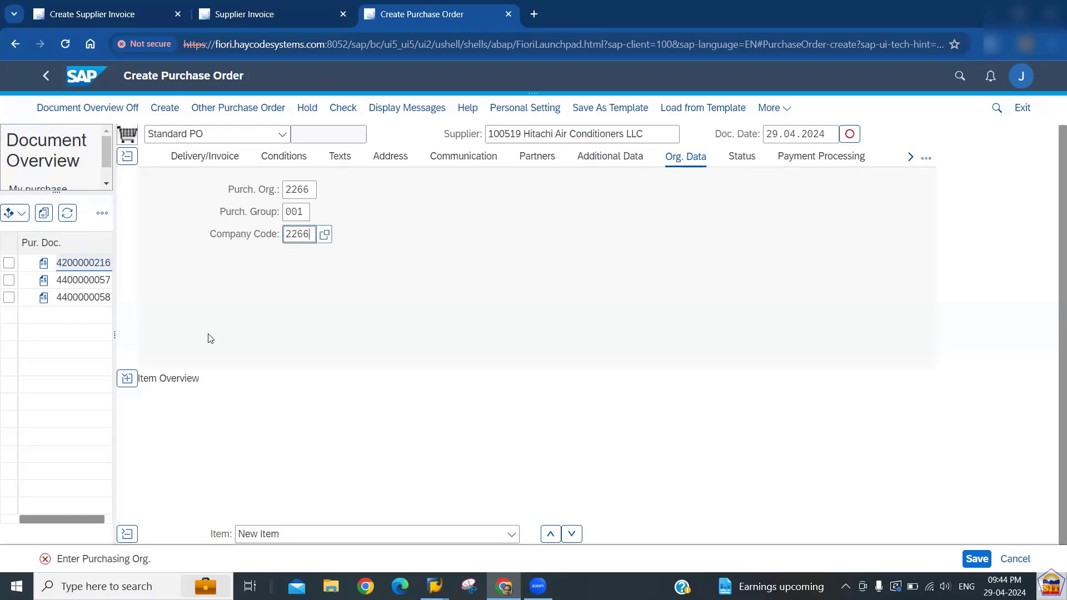
key(Return)
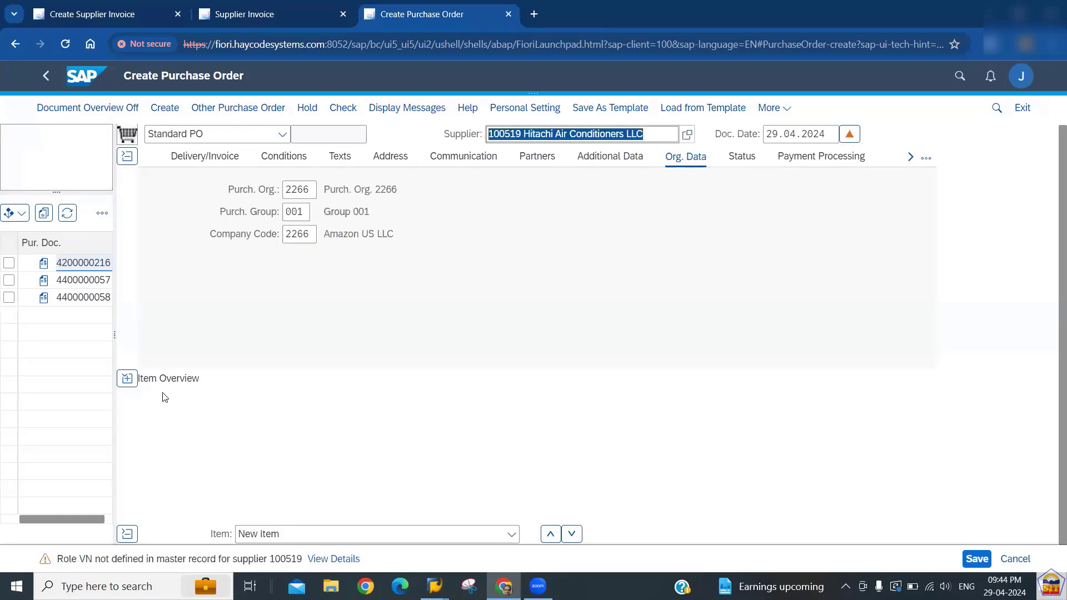
Step: Expand the item overview and enter material RM2266 in the first item row
click(128, 379)
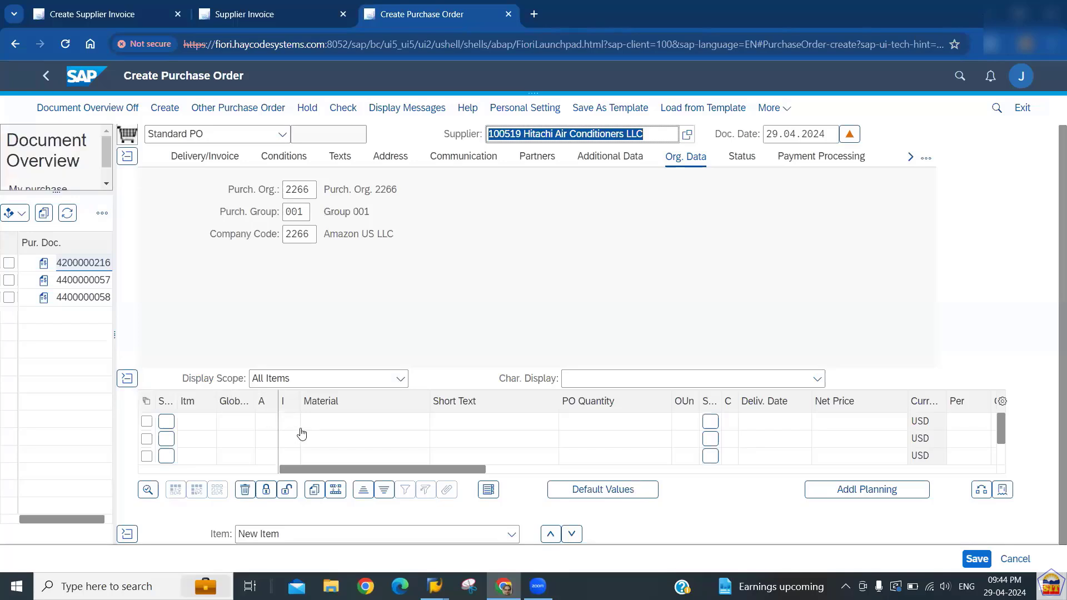
click(337, 421)
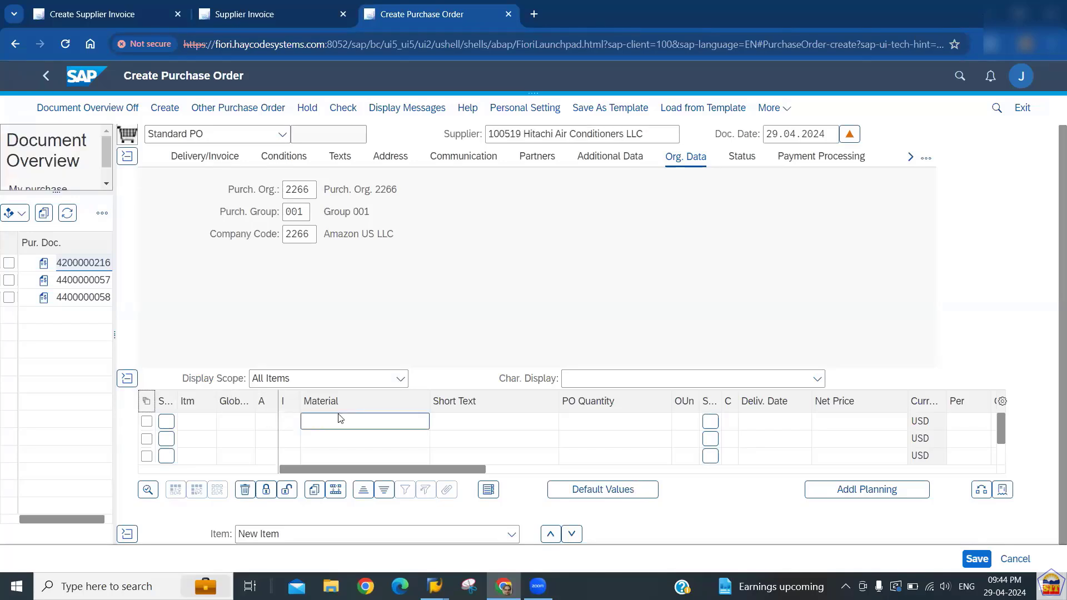
click(340, 421)
text(rm2288)
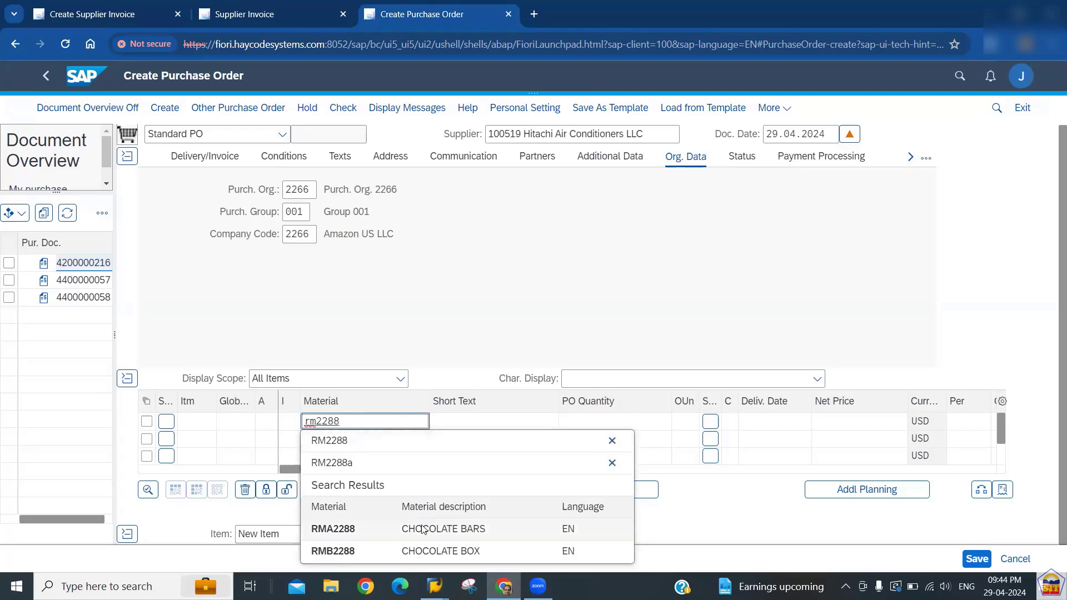
key(BackSpace)
key(BackSpace)
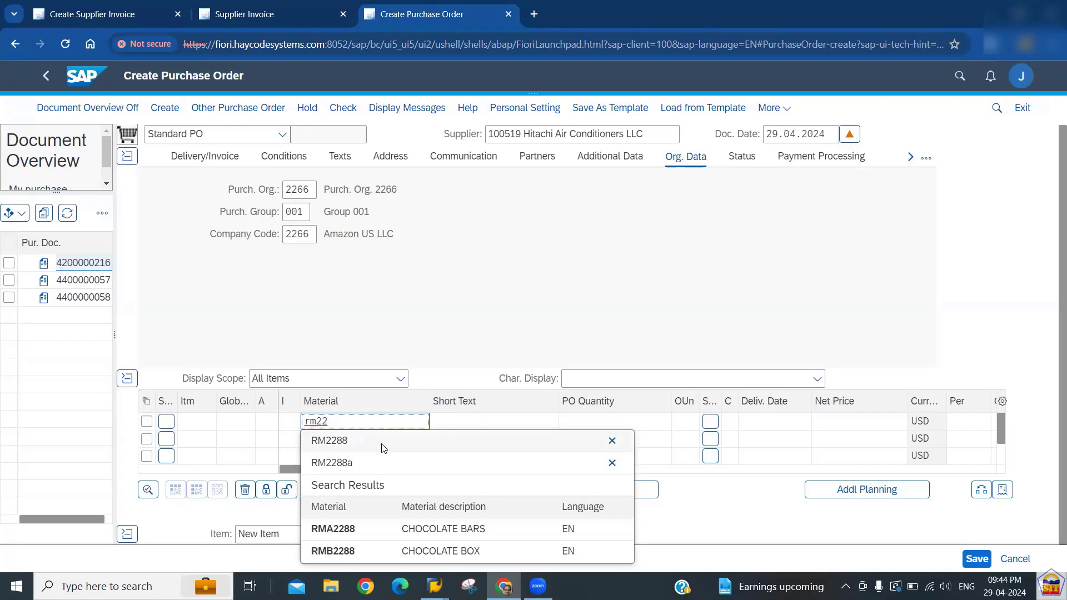
text(66)
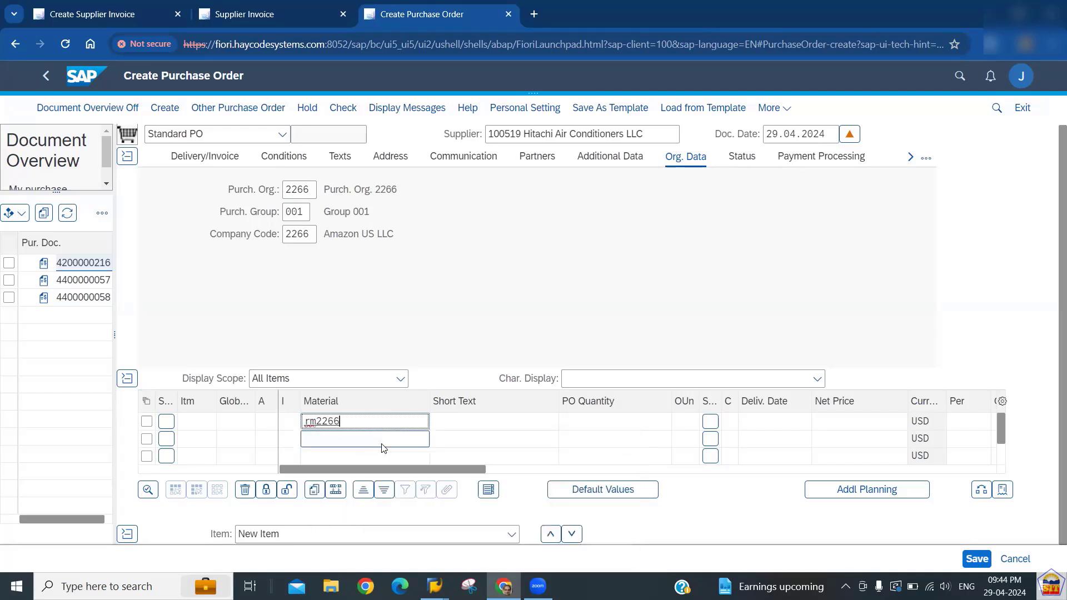
click(408, 492)
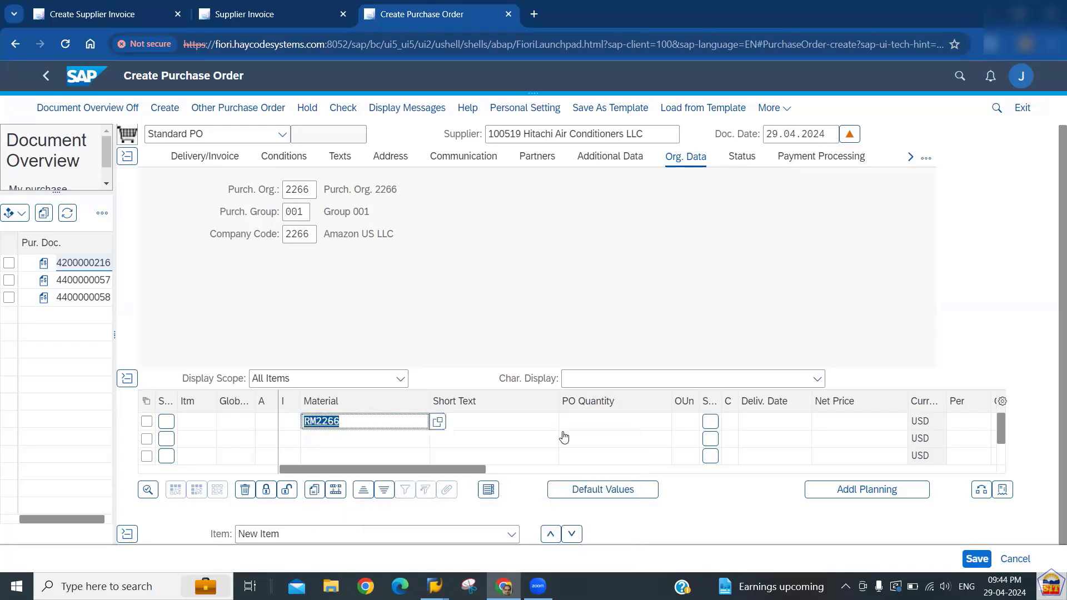
Step: Set the RM2266 item's order quantity to 10 and its plant to 2266
click(627, 422)
text(1)
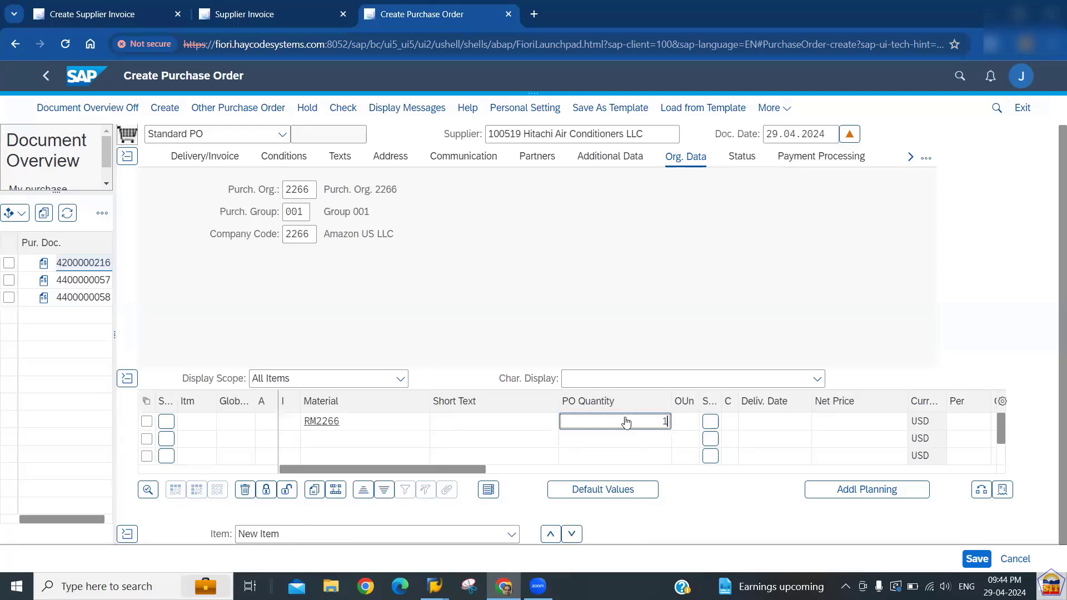
text(0)
key(Return)
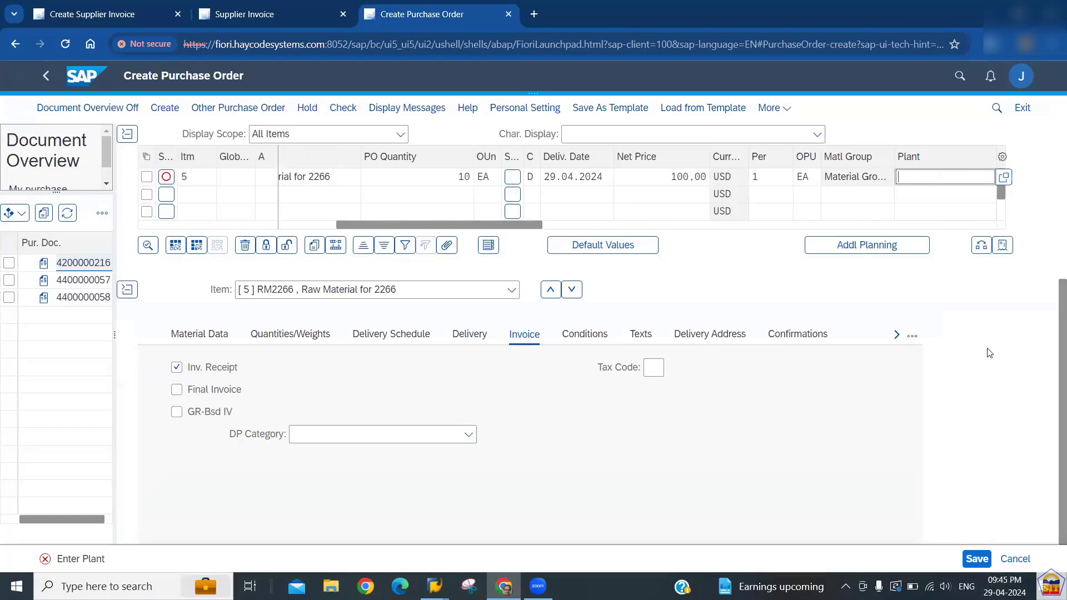
text(2266)
key(Return)
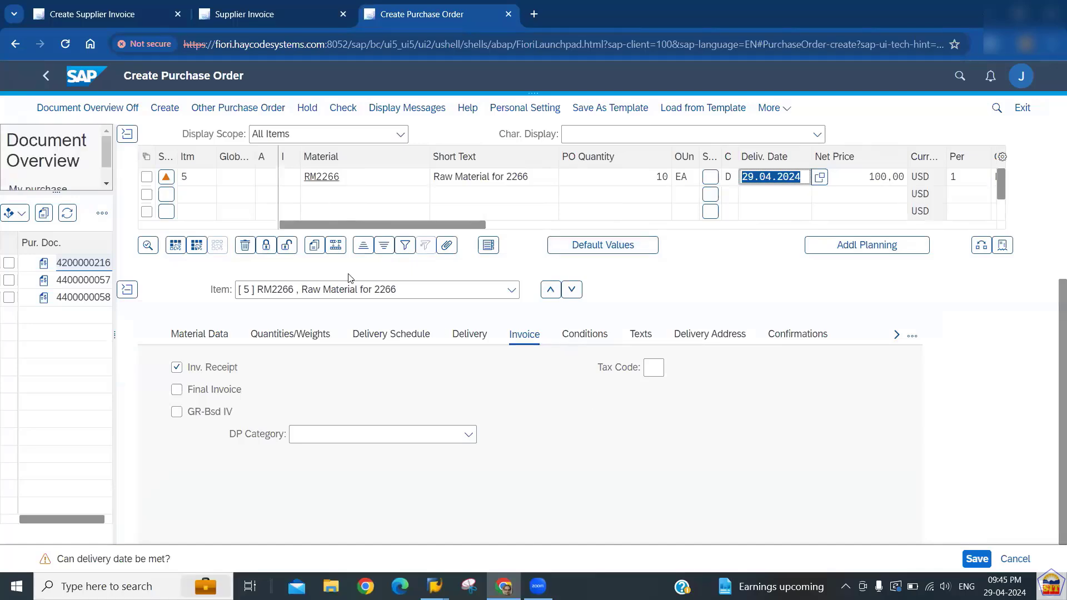
Step: Save the purchase order, dismiss the information dialog and reload My purchase orders in the document overview
click(976, 561)
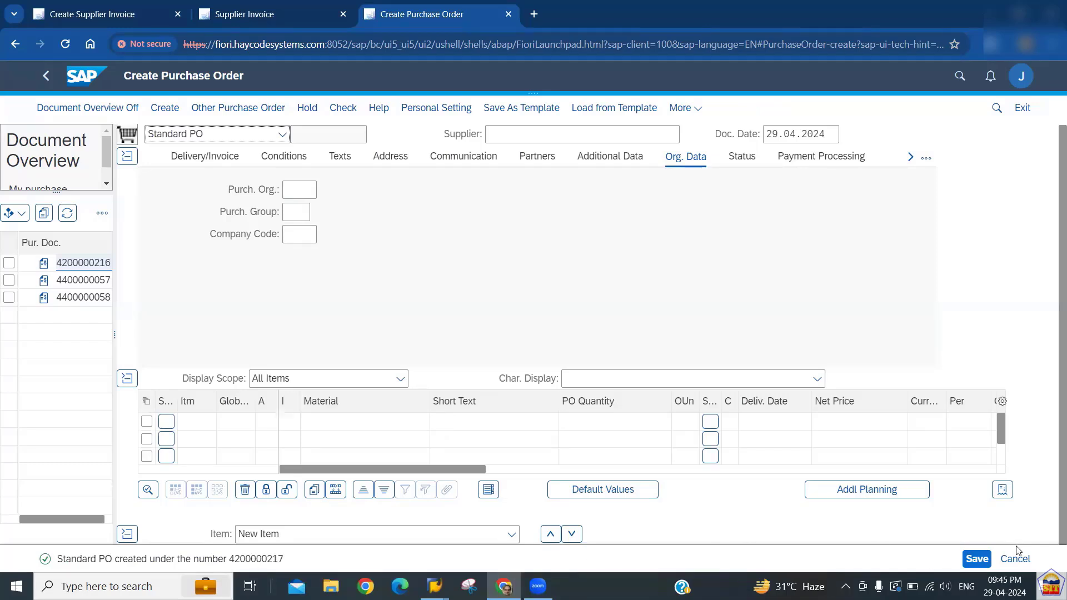
click(976, 559)
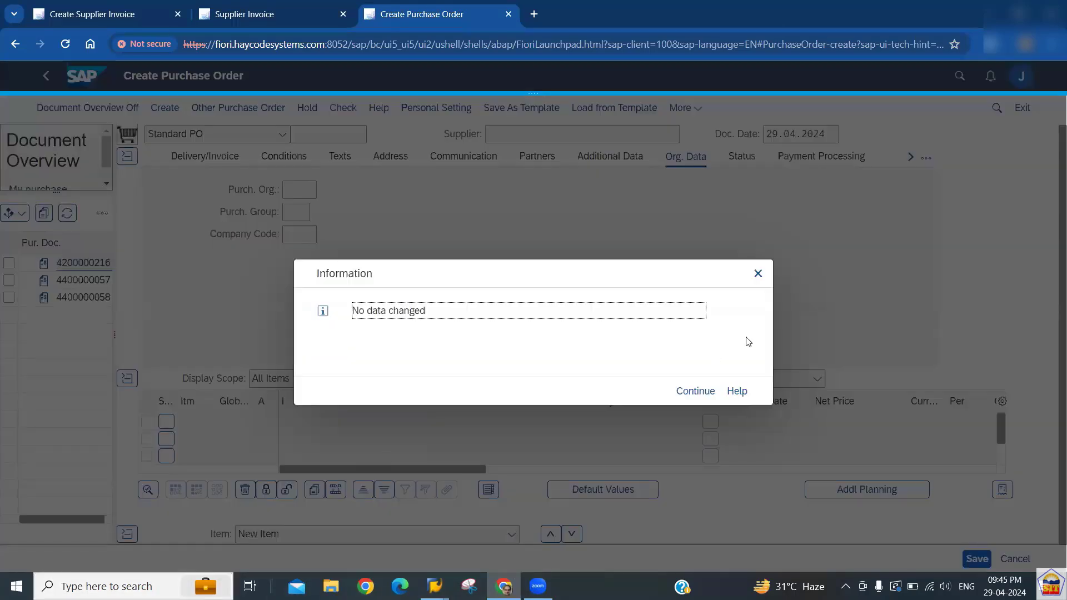
click(758, 275)
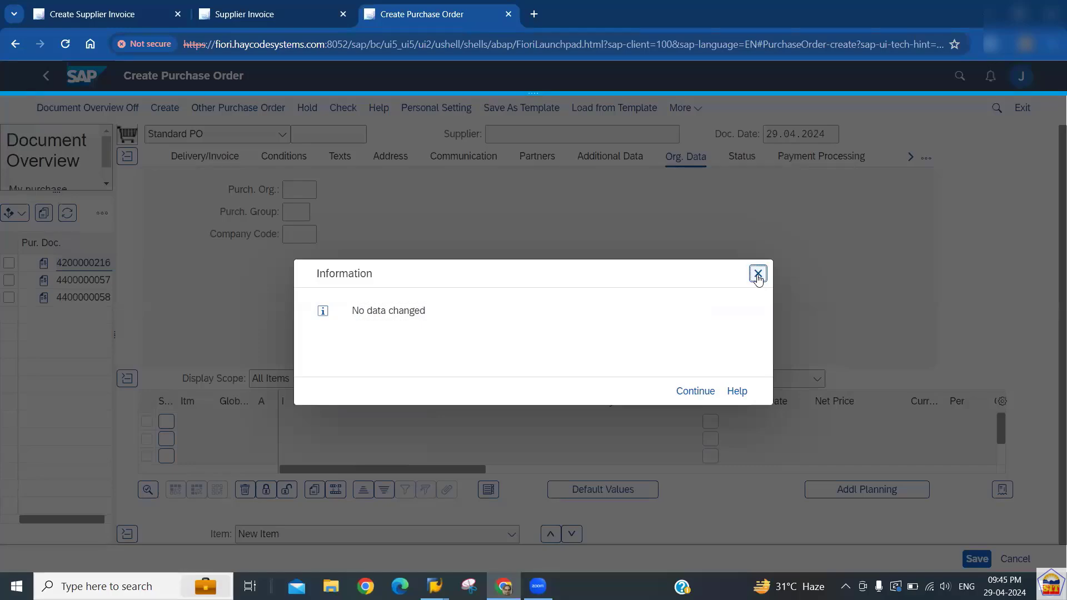
click(758, 275)
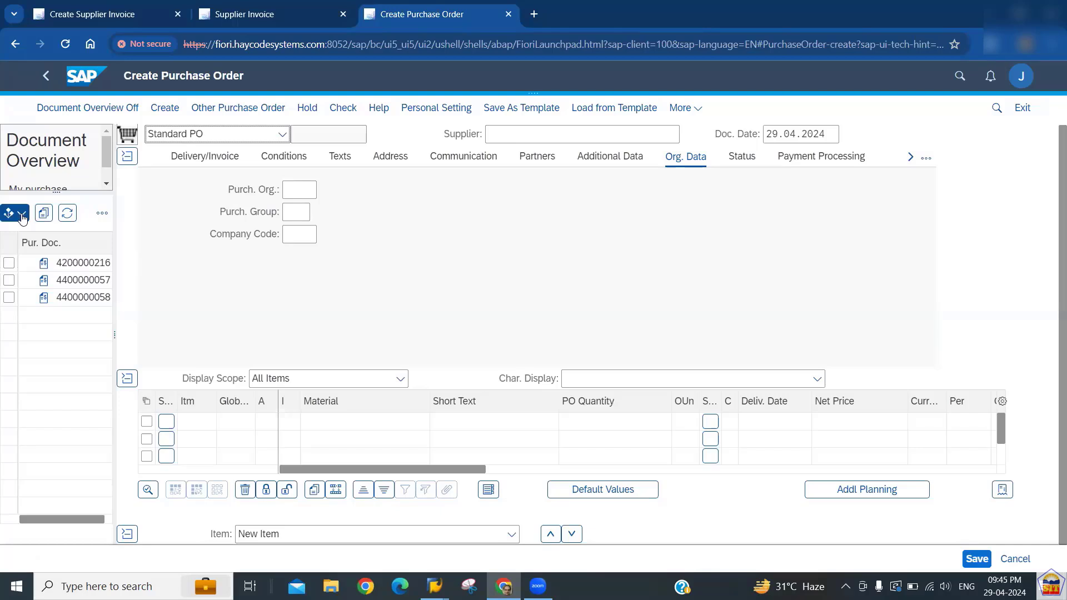
click(22, 214)
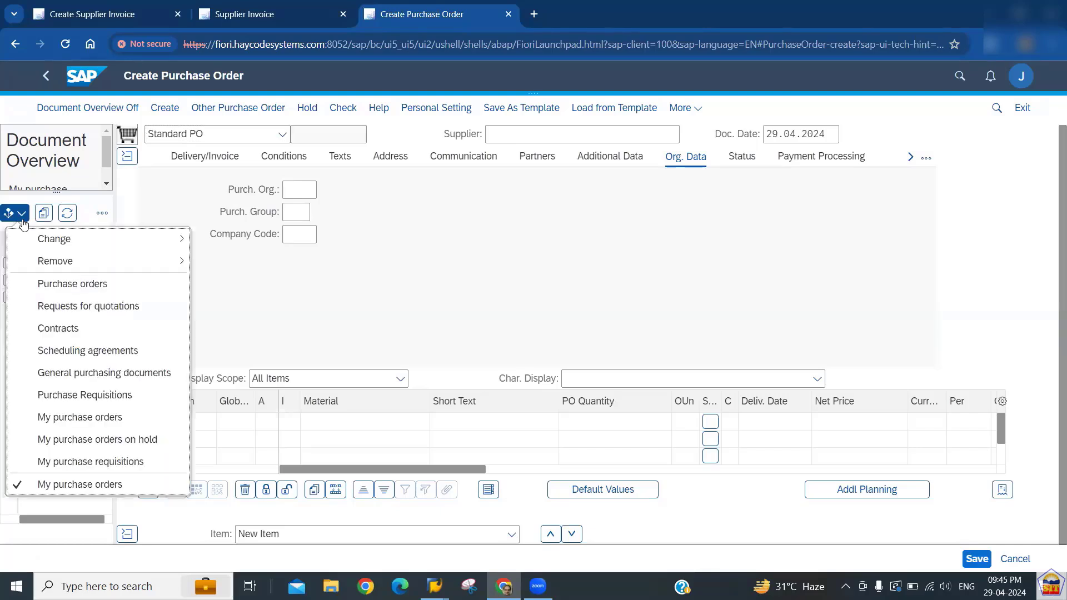
click(74, 418)
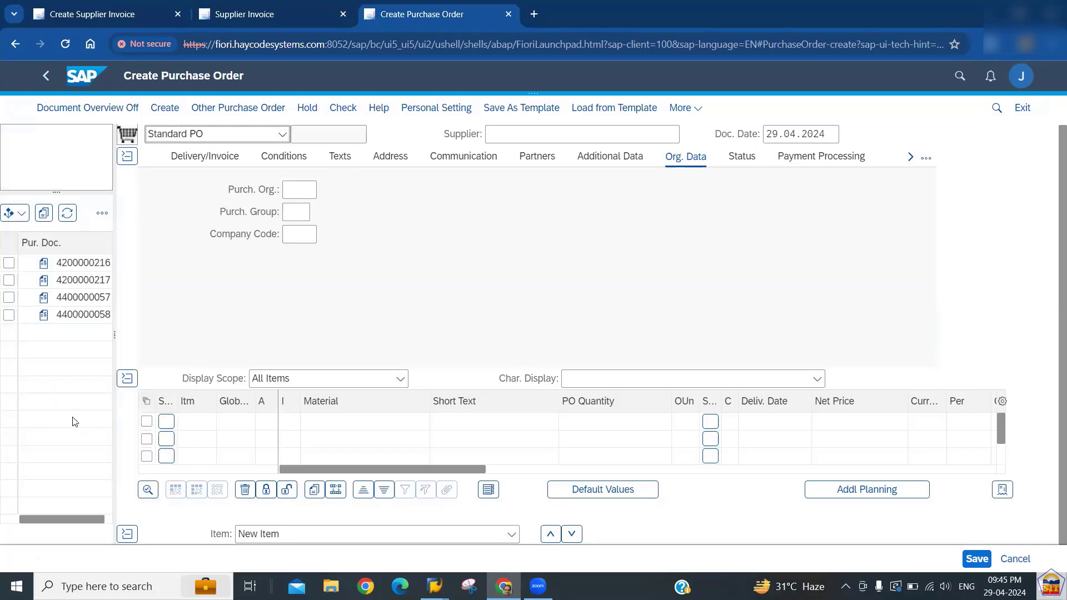